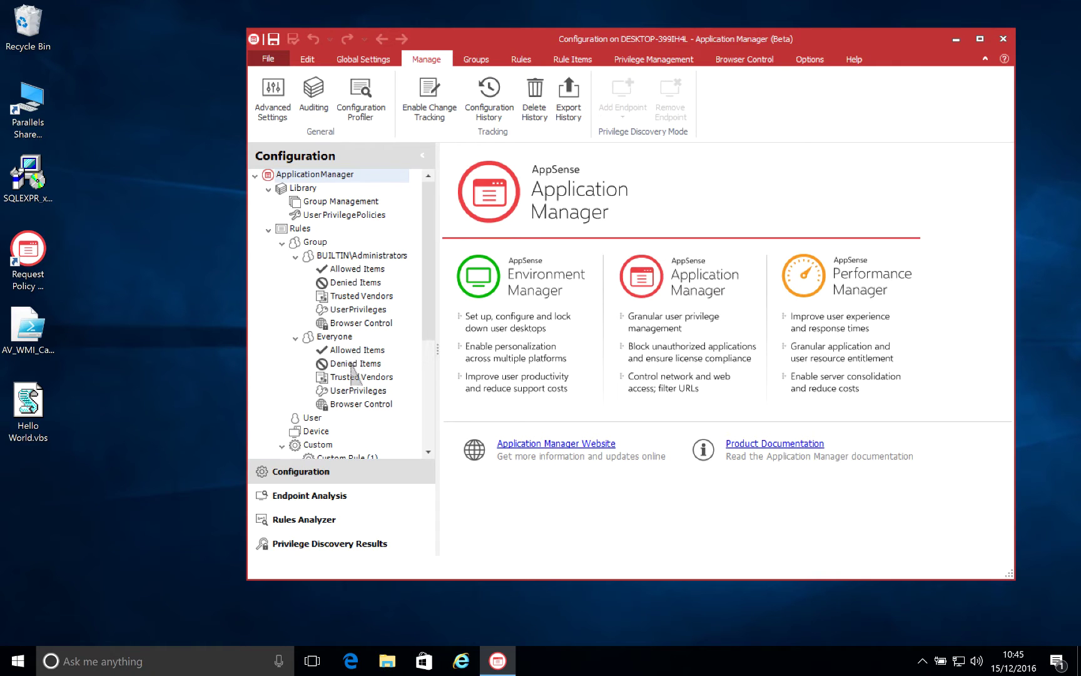
Add the Windows Store app Candy Crush Jelly Saga, matching all versions, to Everyone's Denied Items
{"action": "left_click", "coordinate": [354, 364]}
{"action": "right_click", "coordinate": [485, 262]}
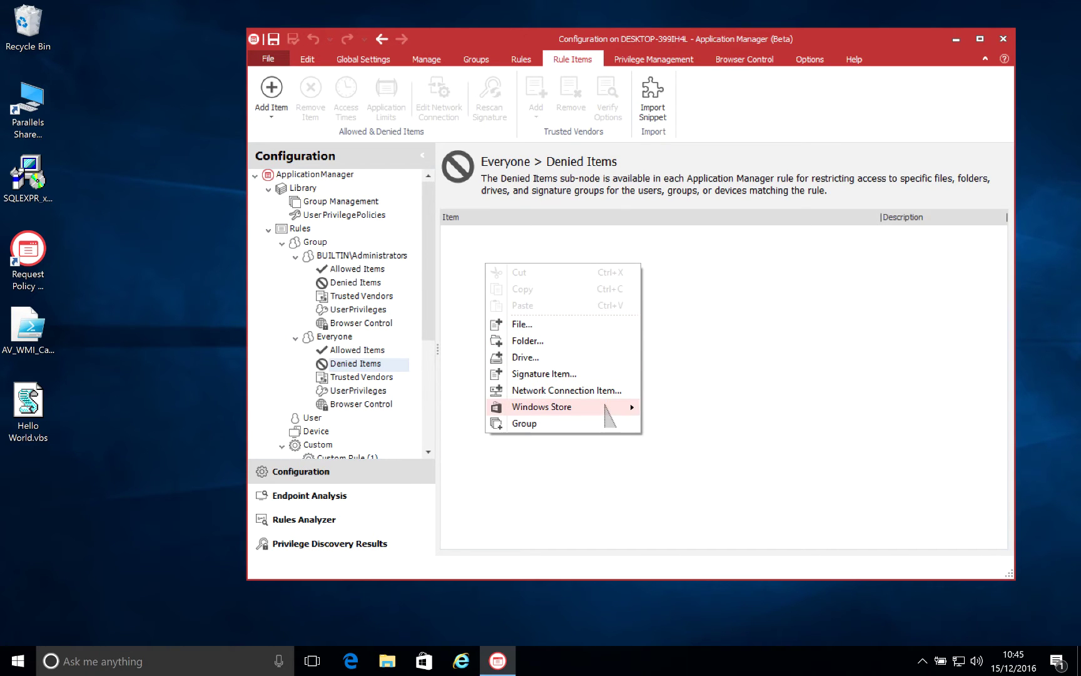
{"action": "mouse_move", "coordinate": [611, 407]}
{"action": "left_click", "coordinate": [696, 426]}
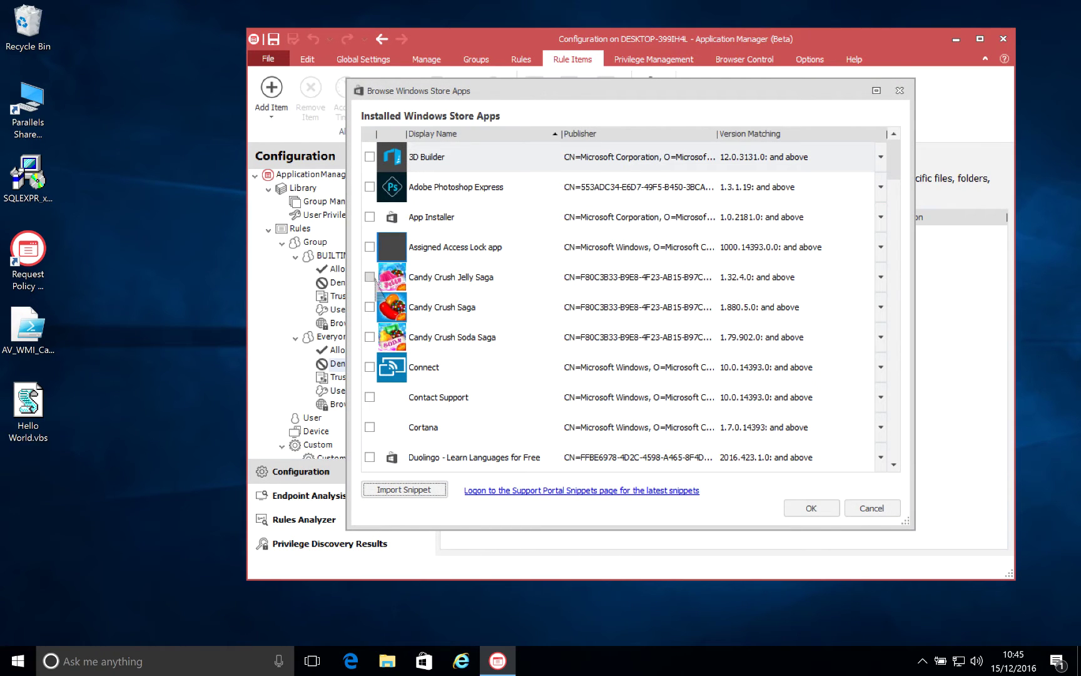
{"action": "left_click", "coordinate": [370, 276]}
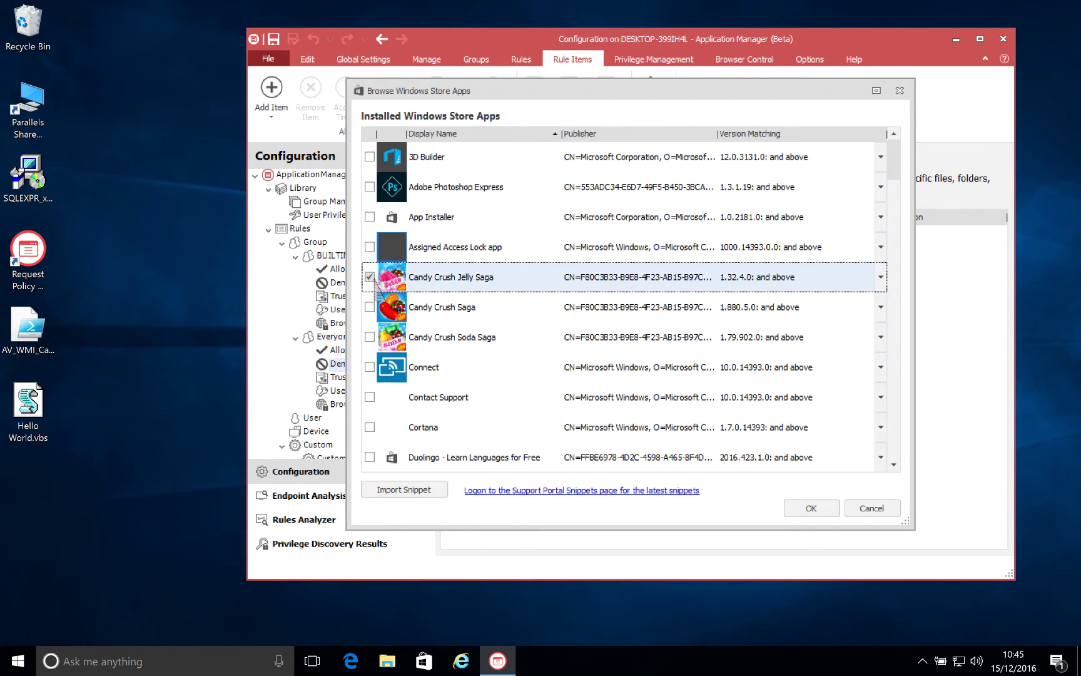
{"action": "left_click", "coordinate": [881, 277]}
{"action": "left_click", "coordinate": [784, 332]}
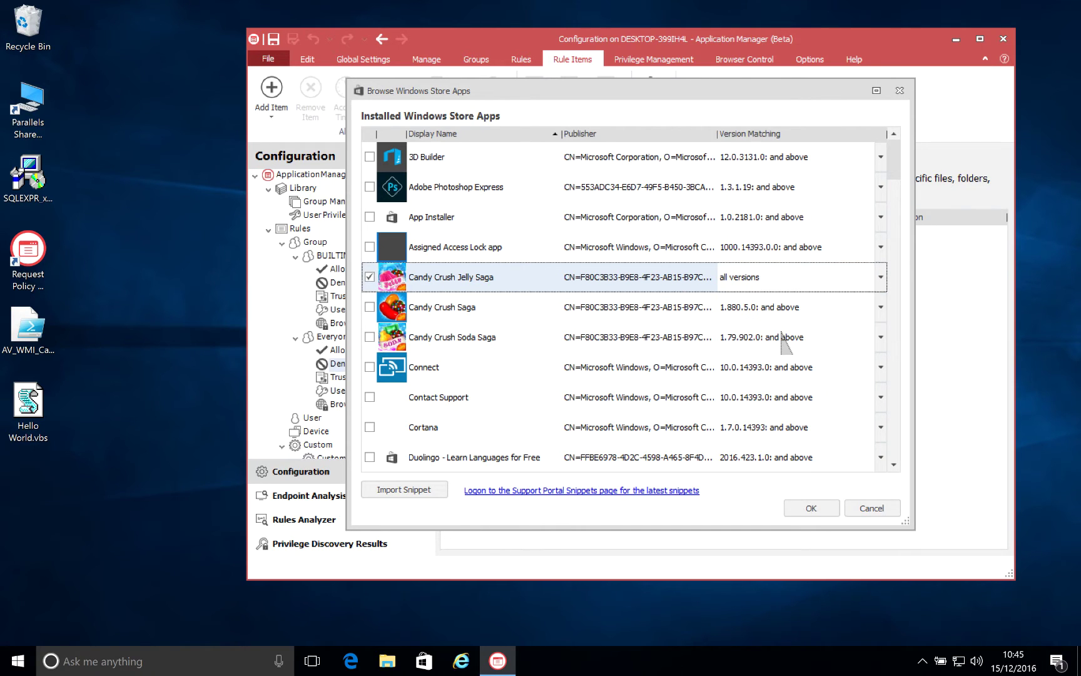
{"action": "left_click", "coordinate": [812, 508]}
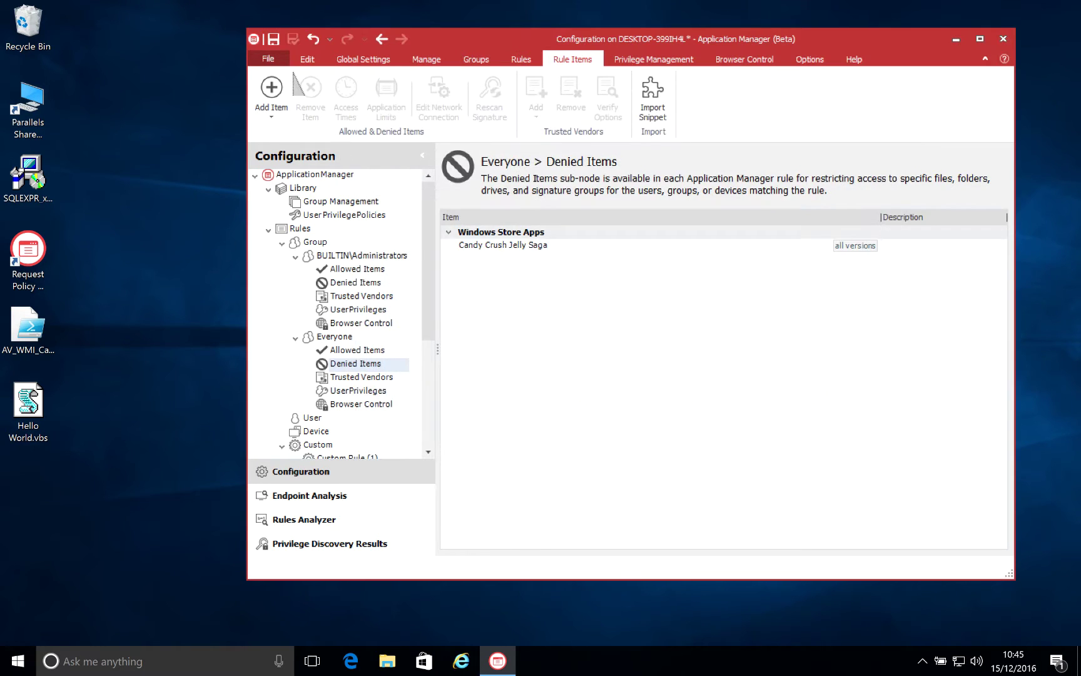
Save the configuration and confirm Candy Crush Jelly Saga is blocked when launched from Start
{"action": "left_click", "coordinate": [273, 41]}
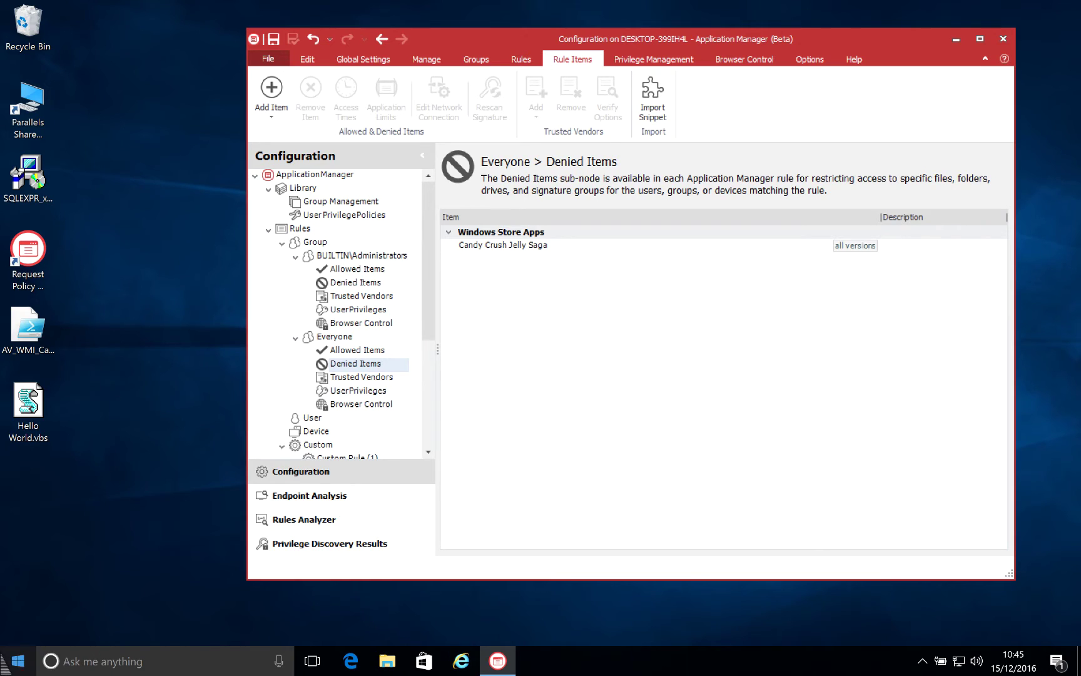
{"action": "left_click", "coordinate": [17, 660]}
{"action": "type", "text": "can"}
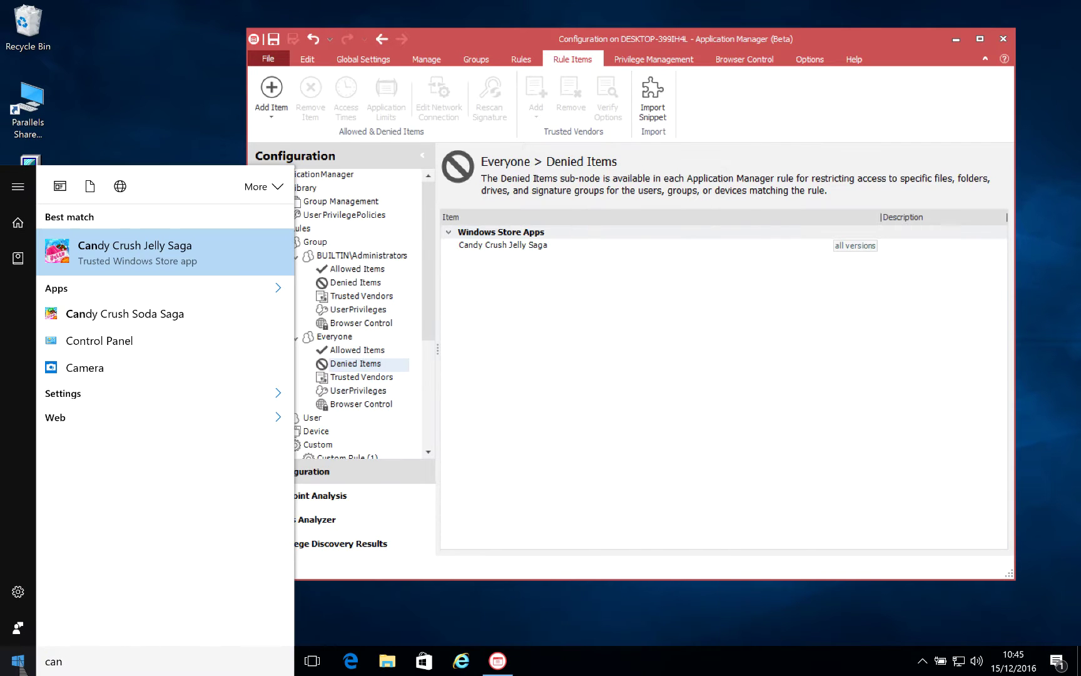
{"action": "left_click", "coordinate": [166, 263]}
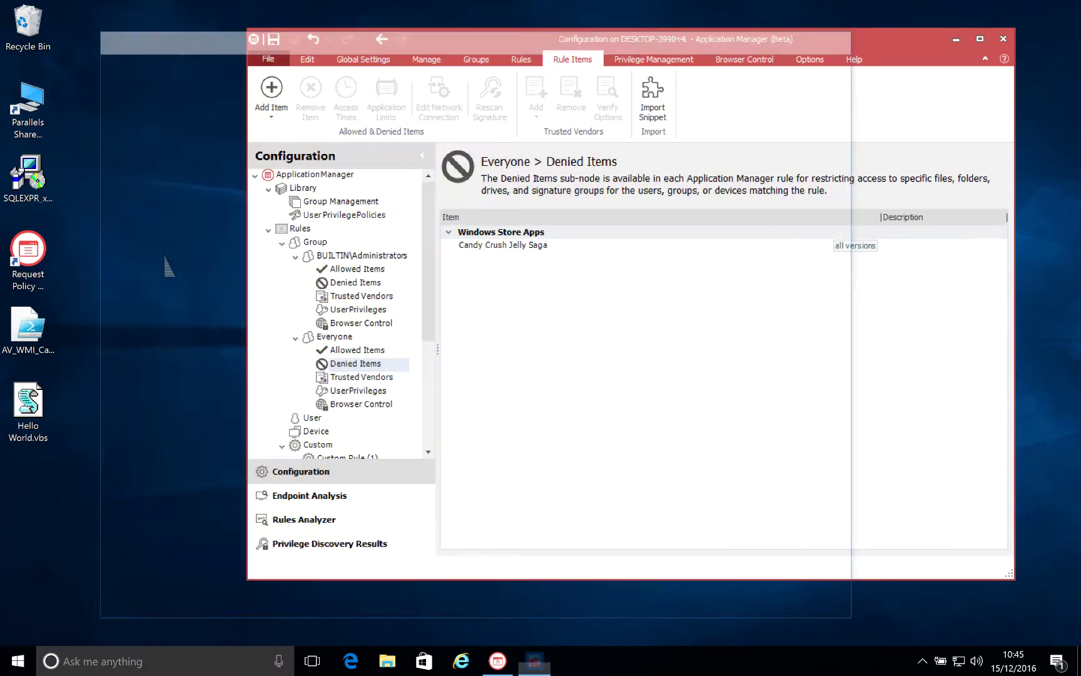
{"action": "left_click", "coordinate": [742, 368]}
Confirm Candy Crush Soda Saga still launches normally from Start, then close it
{"action": "left_click", "coordinate": [24, 662]}
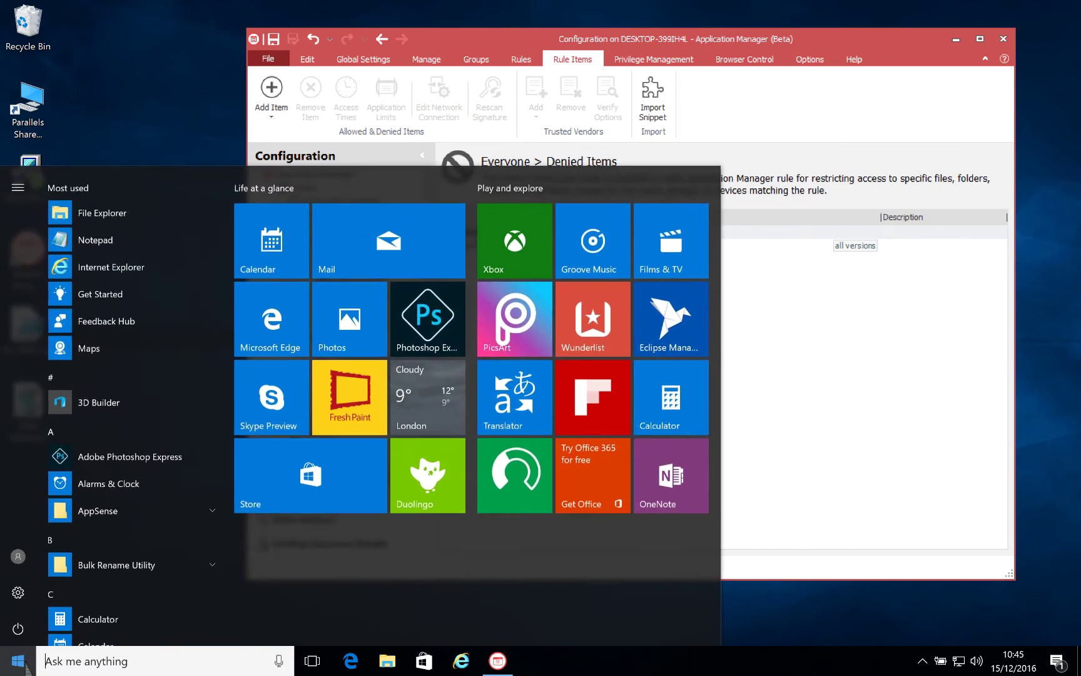
{"action": "type", "text": "can"}
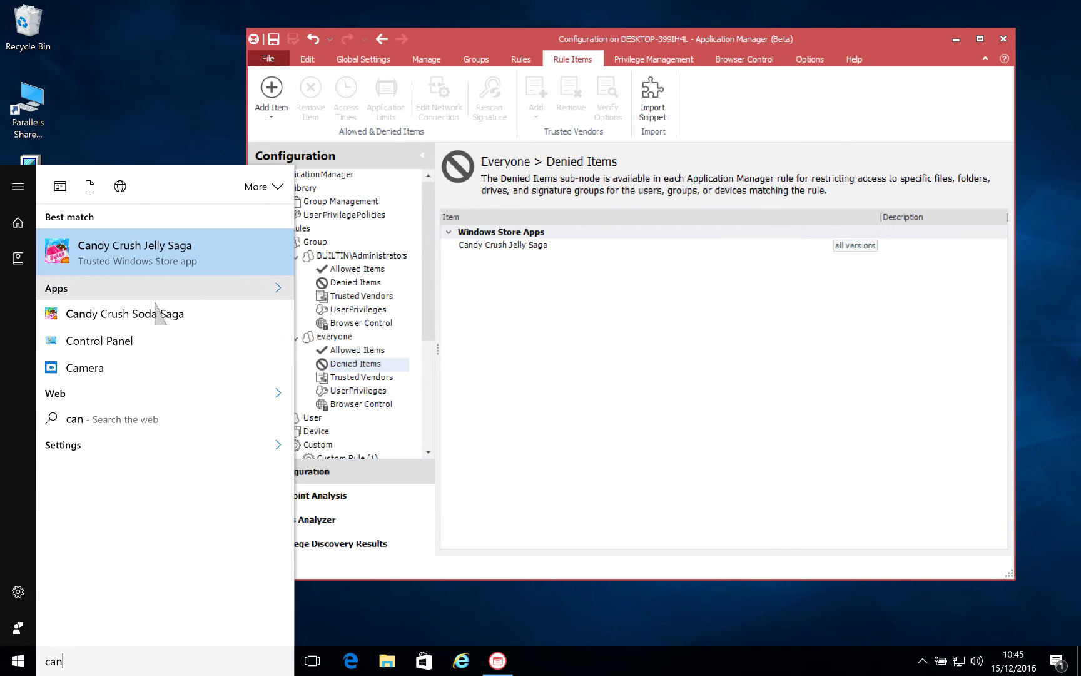
{"action": "left_click", "coordinate": [156, 310]}
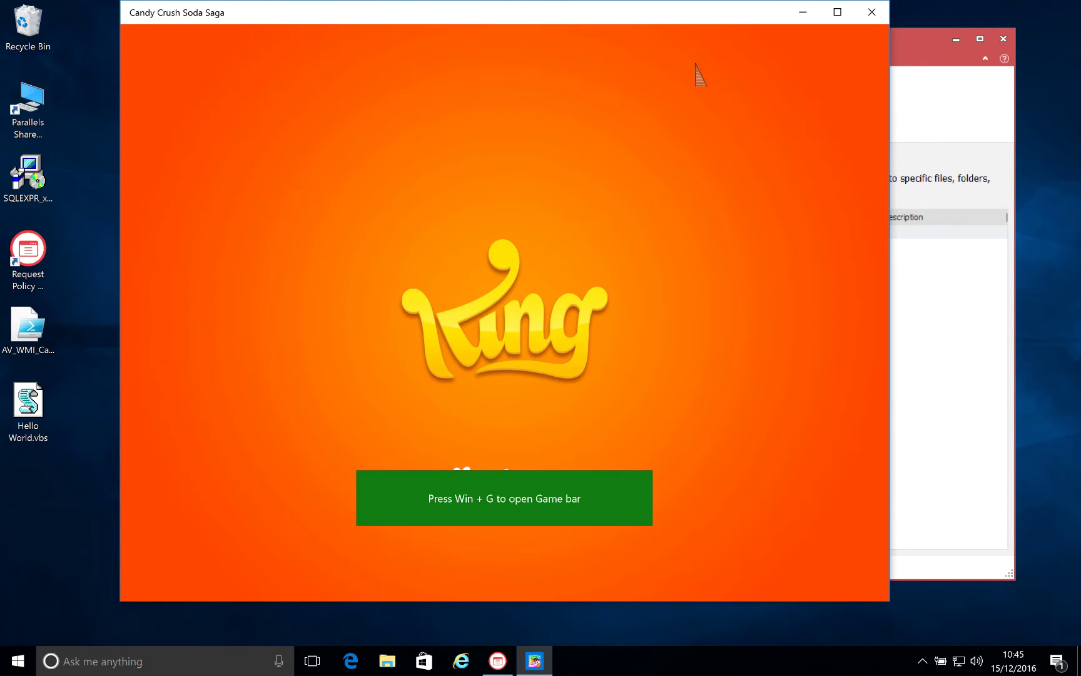
{"action": "left_click", "coordinate": [879, 17]}
Remove the Candy Crush Jelly Saga entry from Everyone's Denied Items
{"action": "left_click", "coordinate": [519, 246]}
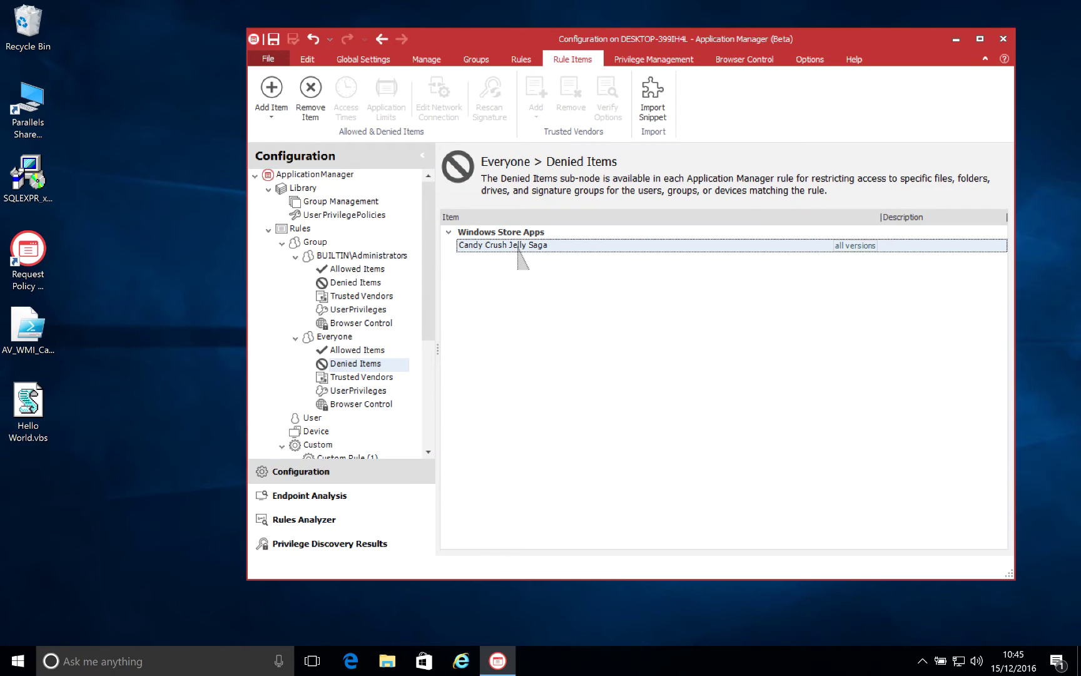
{"action": "left_click", "coordinate": [310, 94]}
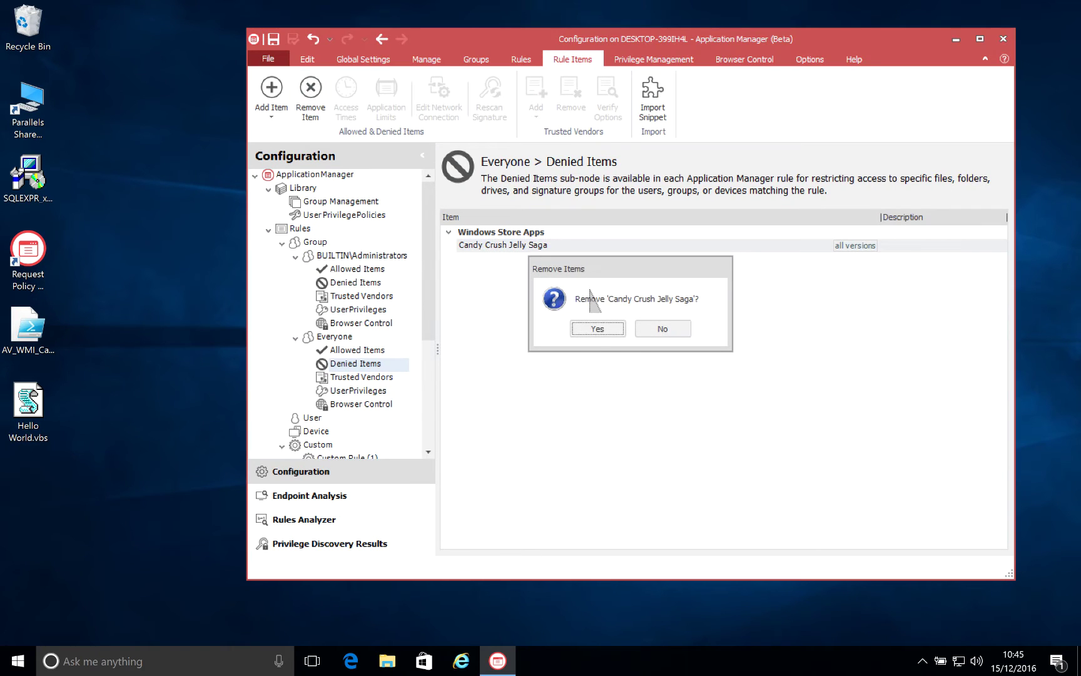
{"action": "left_click", "coordinate": [590, 330]}
Deny the Windows Store publisher king.com, using Jelly Saga as the template, to block all its apps
{"action": "right_click", "coordinate": [489, 286]}
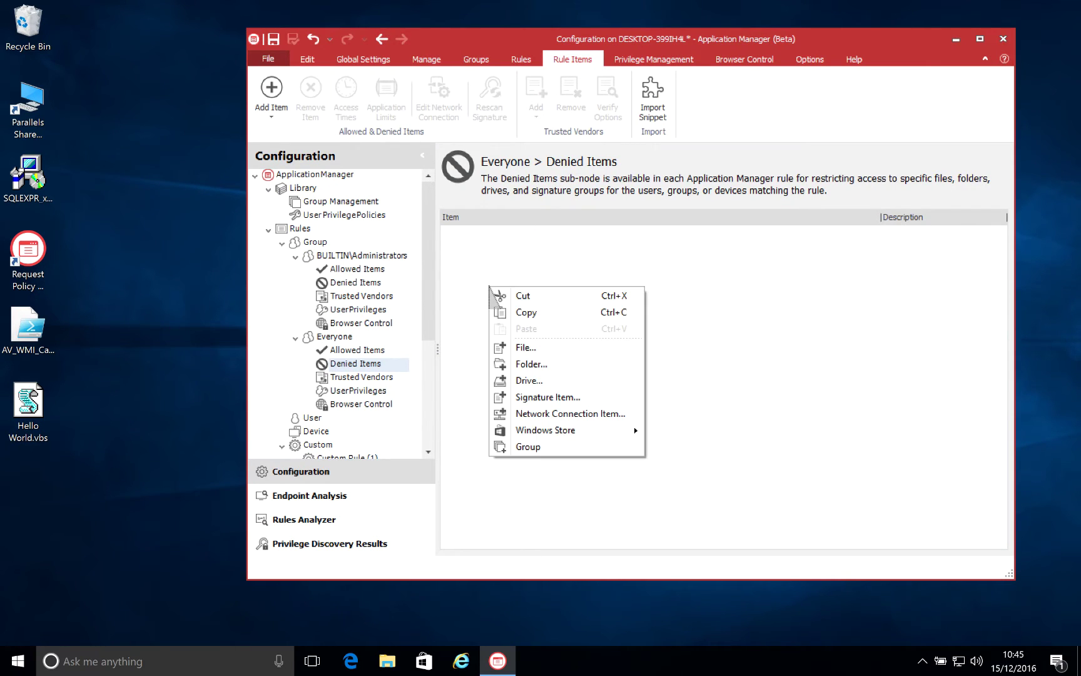
{"action": "mouse_move", "coordinate": [563, 430]}
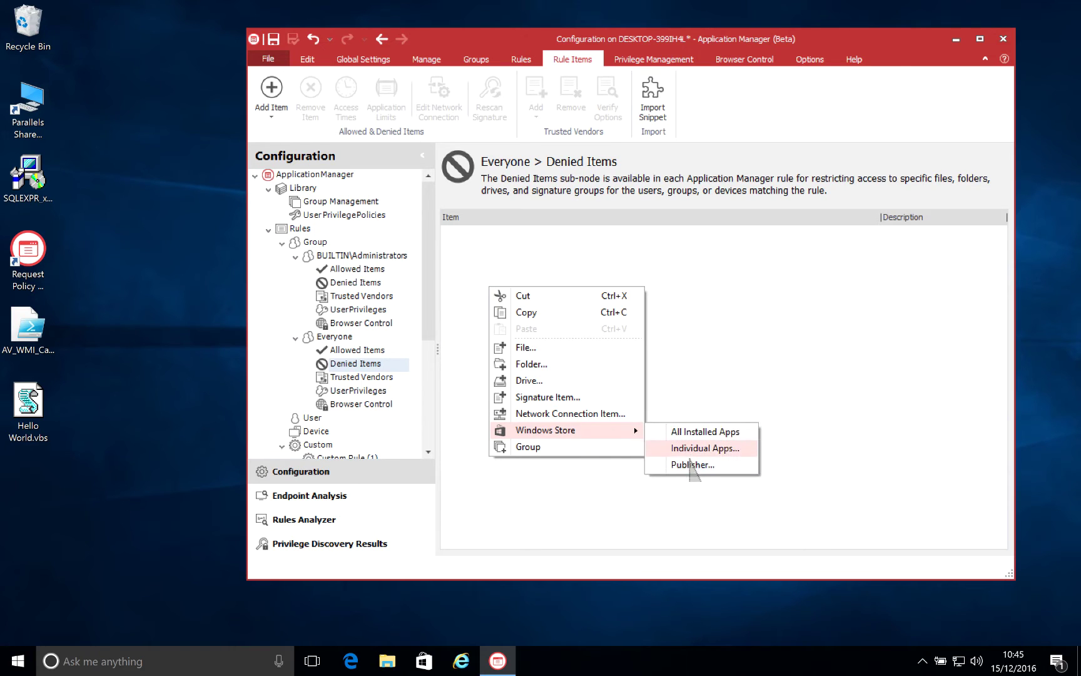
{"action": "left_click", "coordinate": [691, 464]}
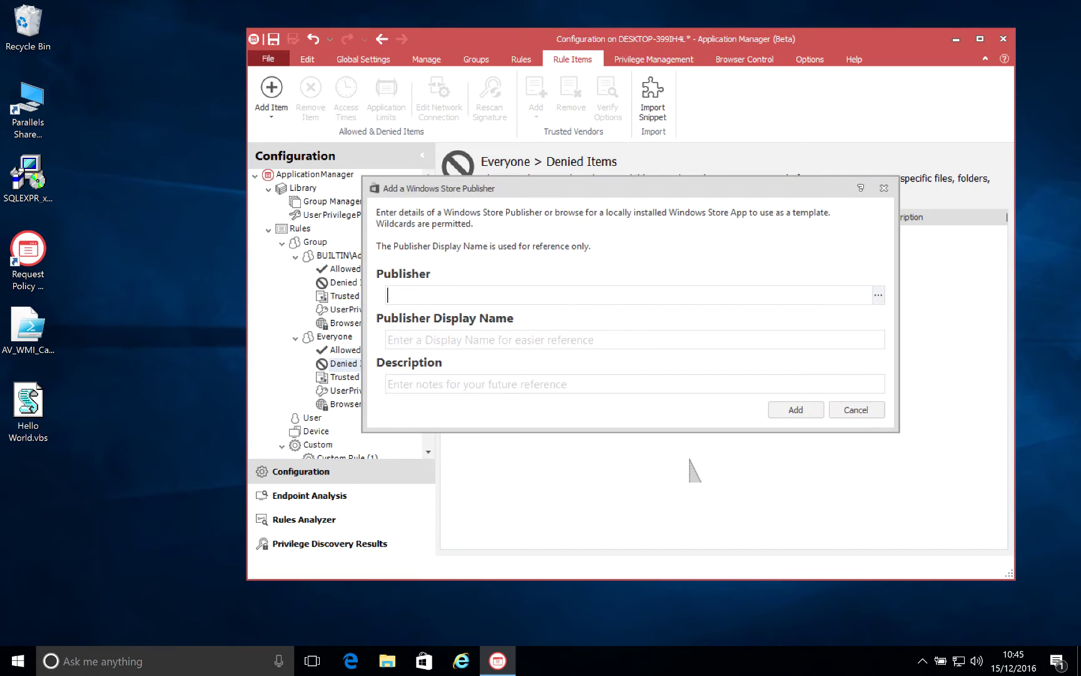
{"action": "left_click", "coordinate": [877, 295]}
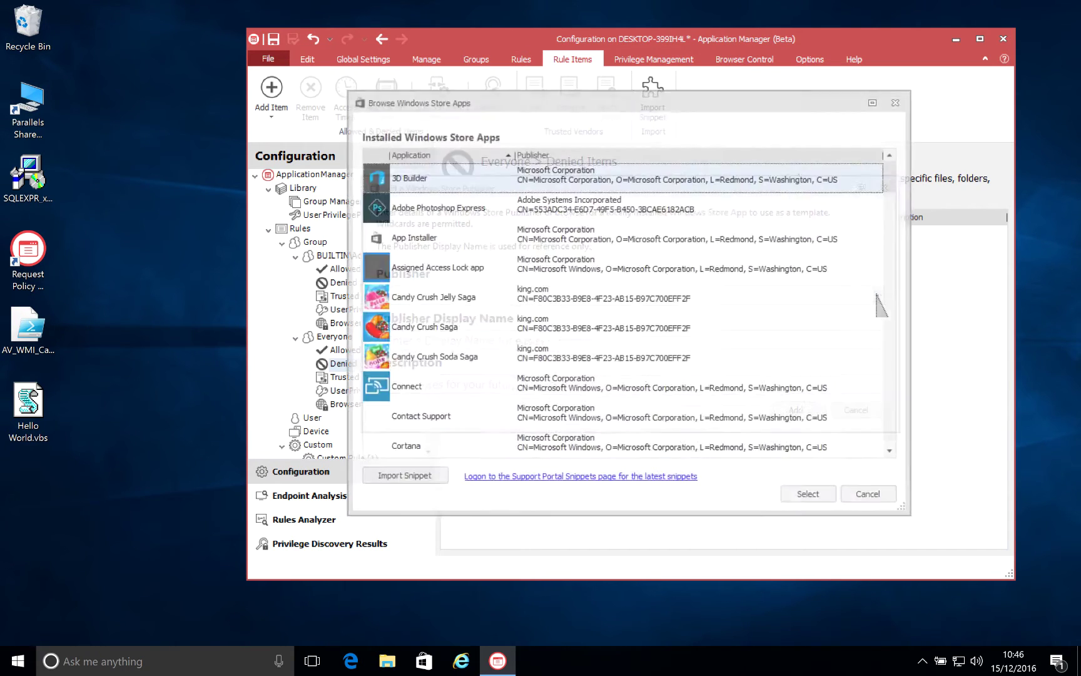
{"action": "left_click", "coordinate": [584, 301]}
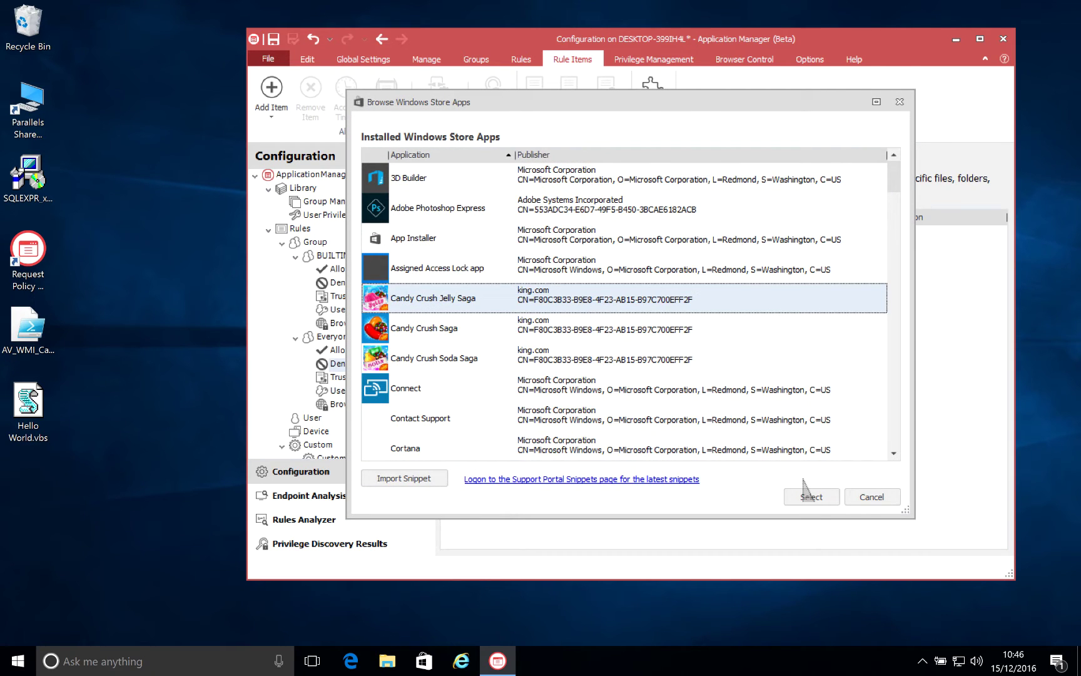
{"action": "left_click", "coordinate": [812, 496]}
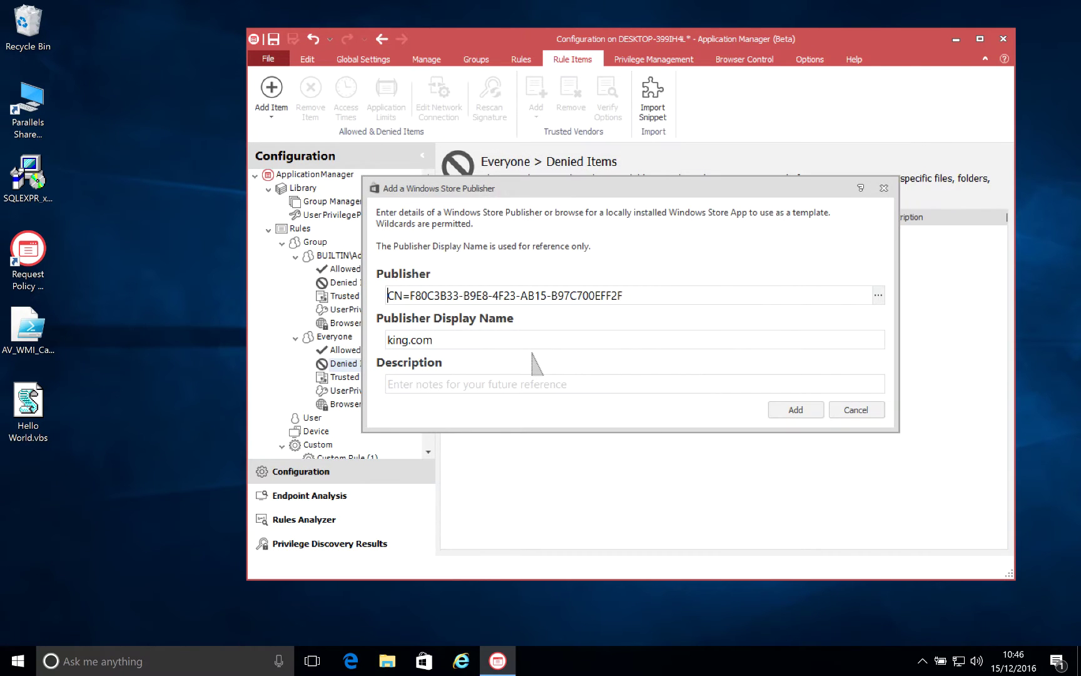
{"action": "left_click", "coordinate": [789, 412]}
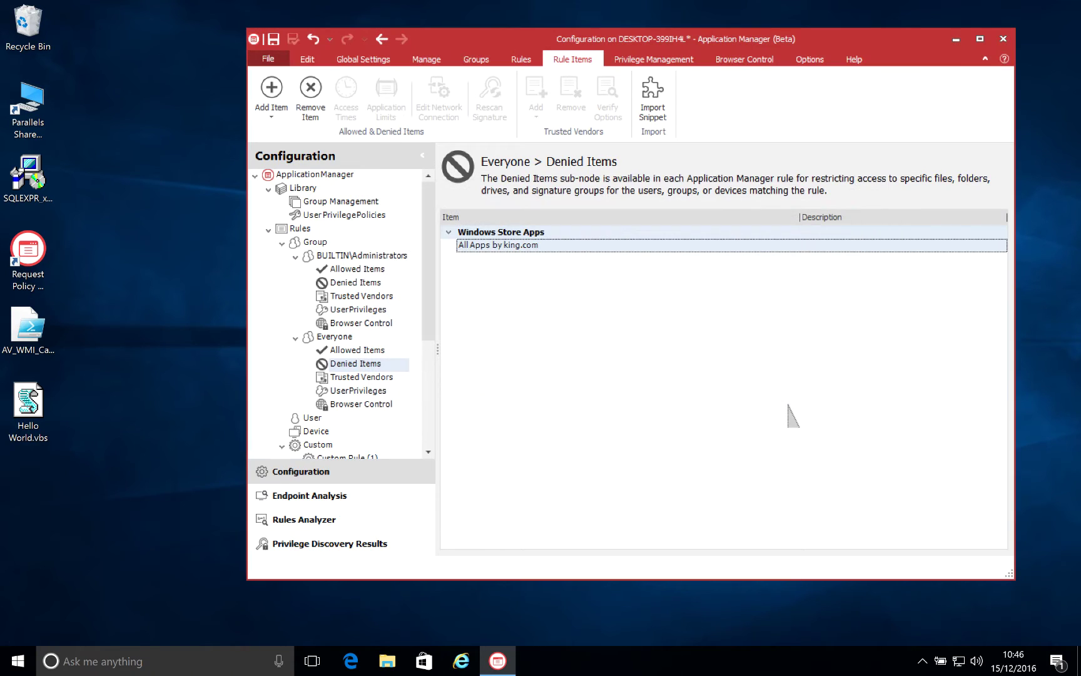
Save, then confirm Candy Crush Soda Saga launched from Start is now blocked by the administrator
{"action": "left_click", "coordinate": [273, 40]}
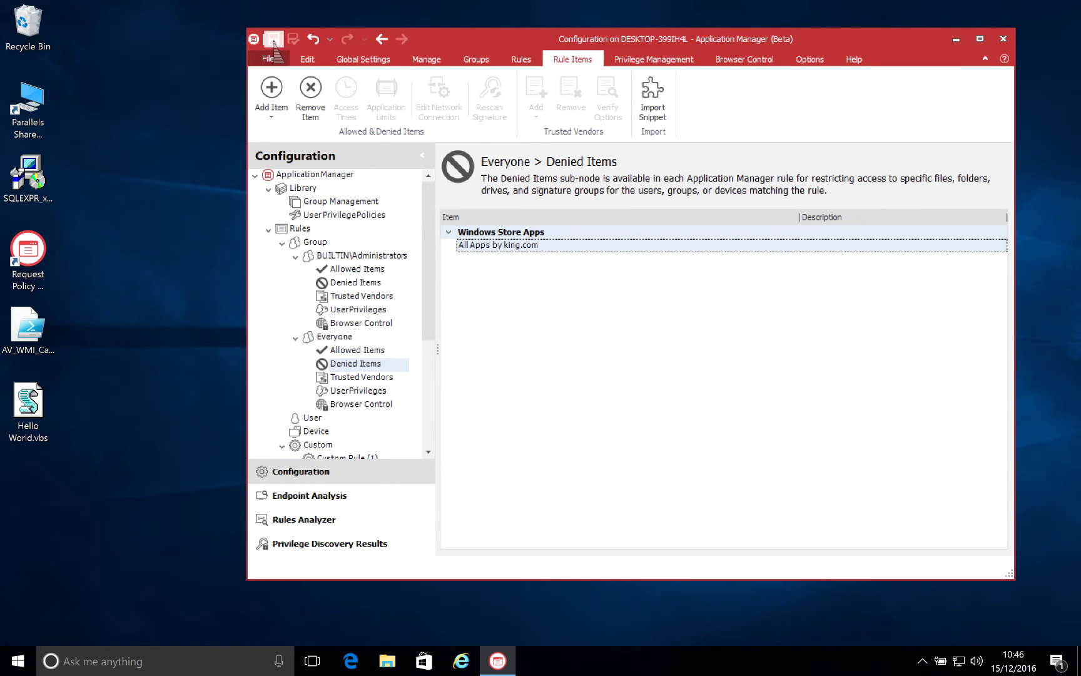
{"action": "left_click", "coordinate": [17, 661]}
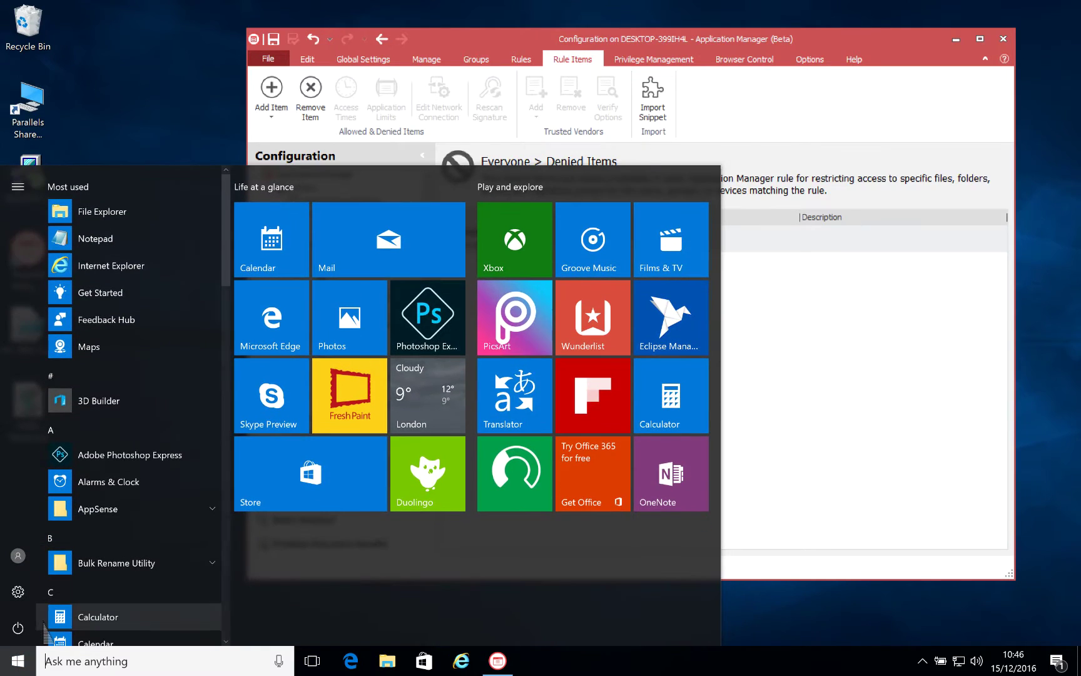
{"action": "type", "text": "can"}
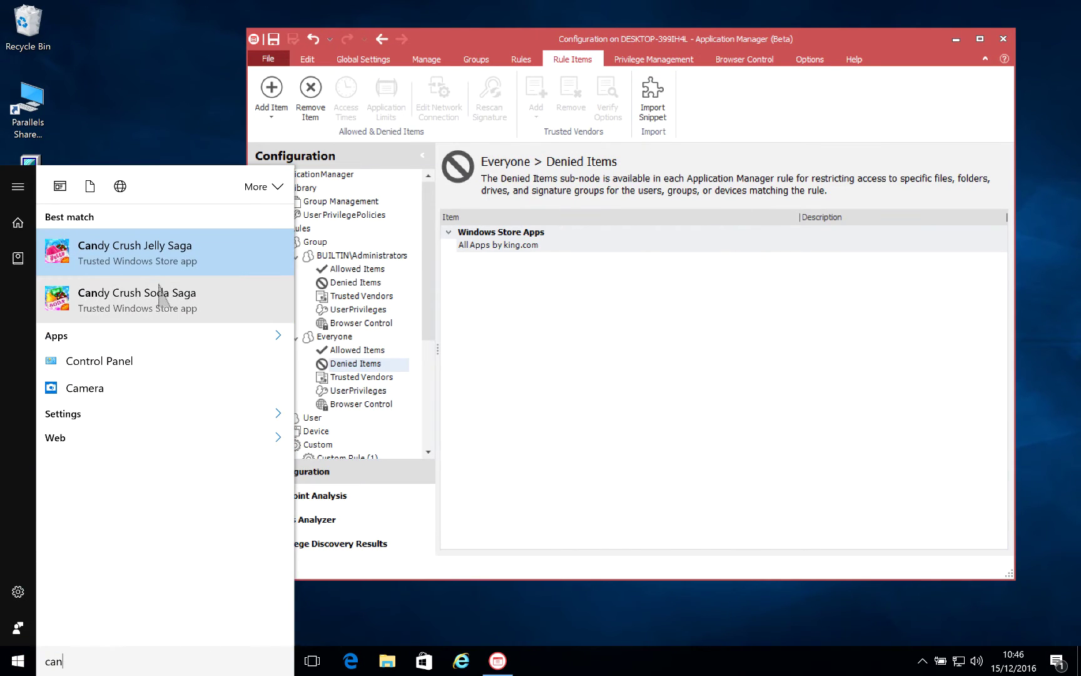
{"action": "left_click", "coordinate": [161, 301]}
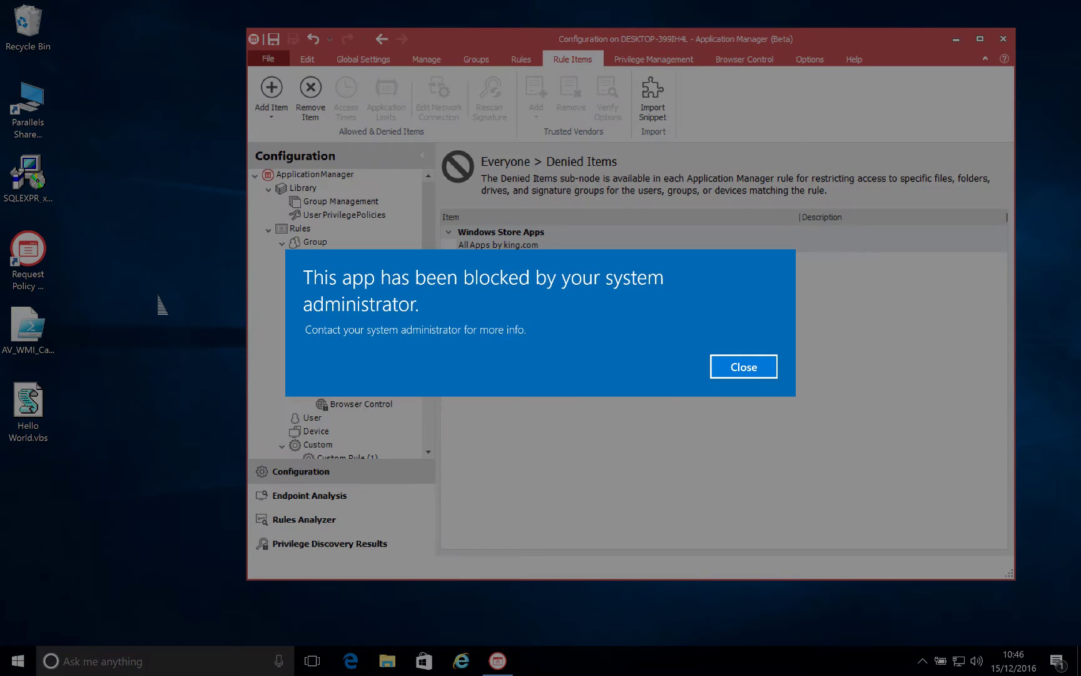
{"action": "left_click", "coordinate": [753, 369]}
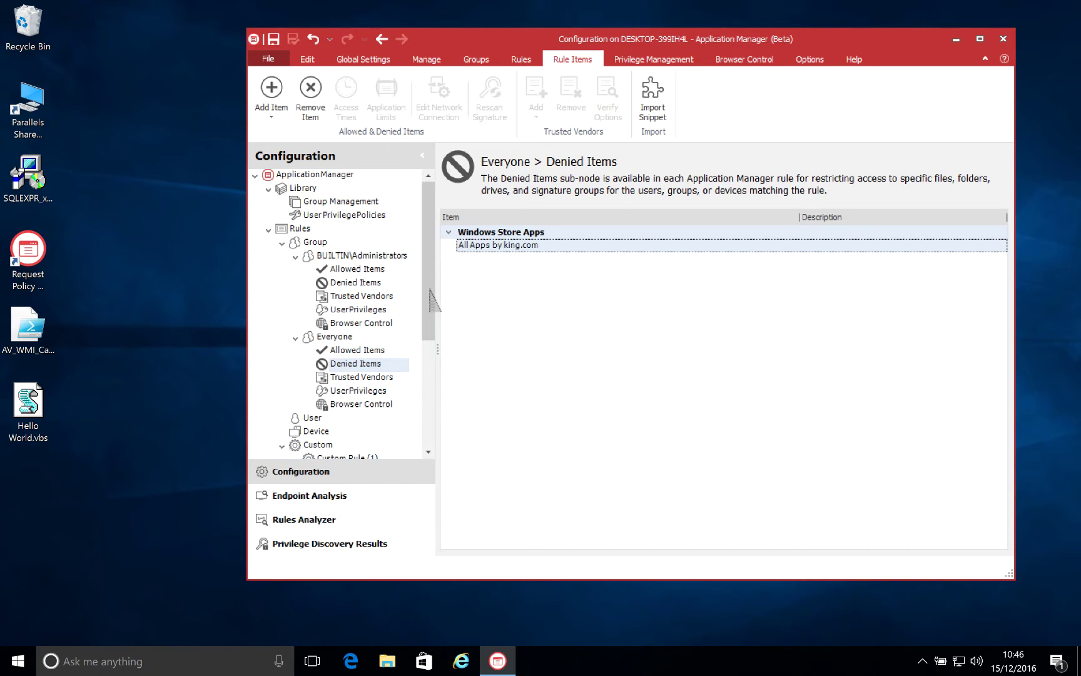
Give Custom Rule (1) an operating system condition: Windows 10, build Greater than 14393 - Version 1607
{"action": "scroll", "coordinate": [430, 290], "scroll_direction": "down", "scroll_amount": 4}
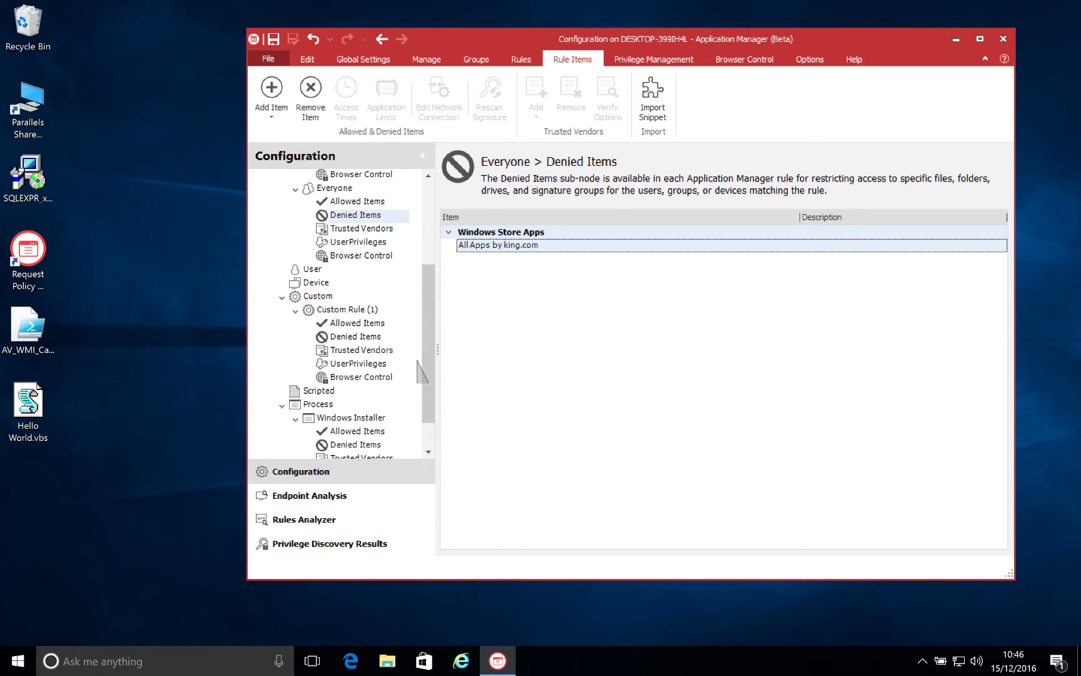
{"action": "left_click", "coordinate": [366, 310]}
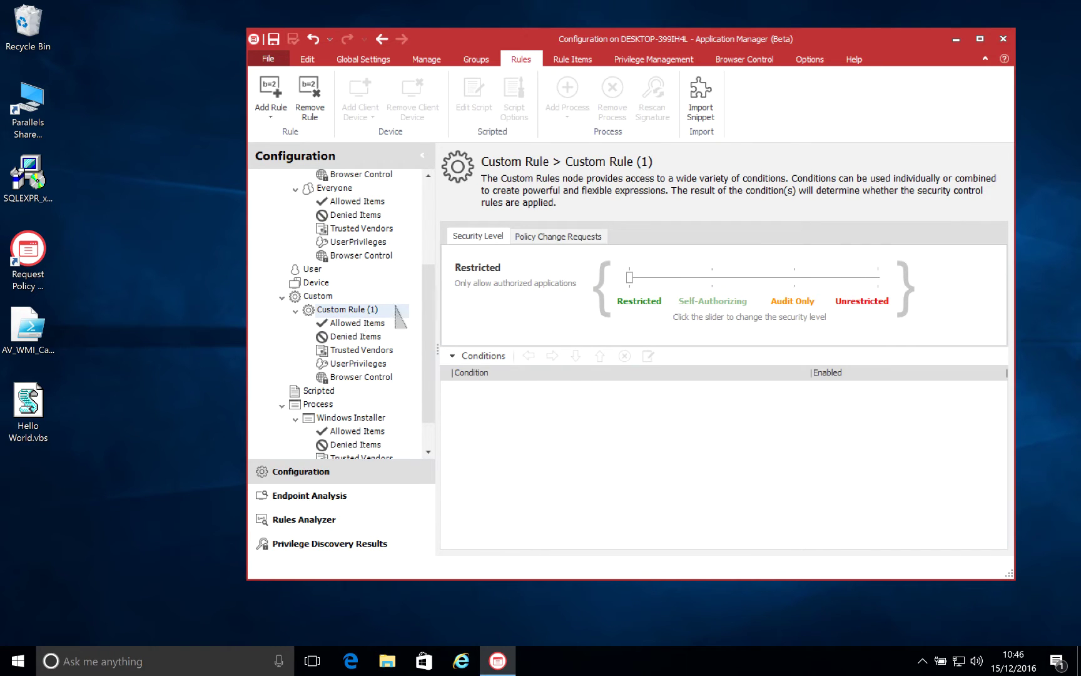
{"action": "left_click", "coordinate": [485, 356]}
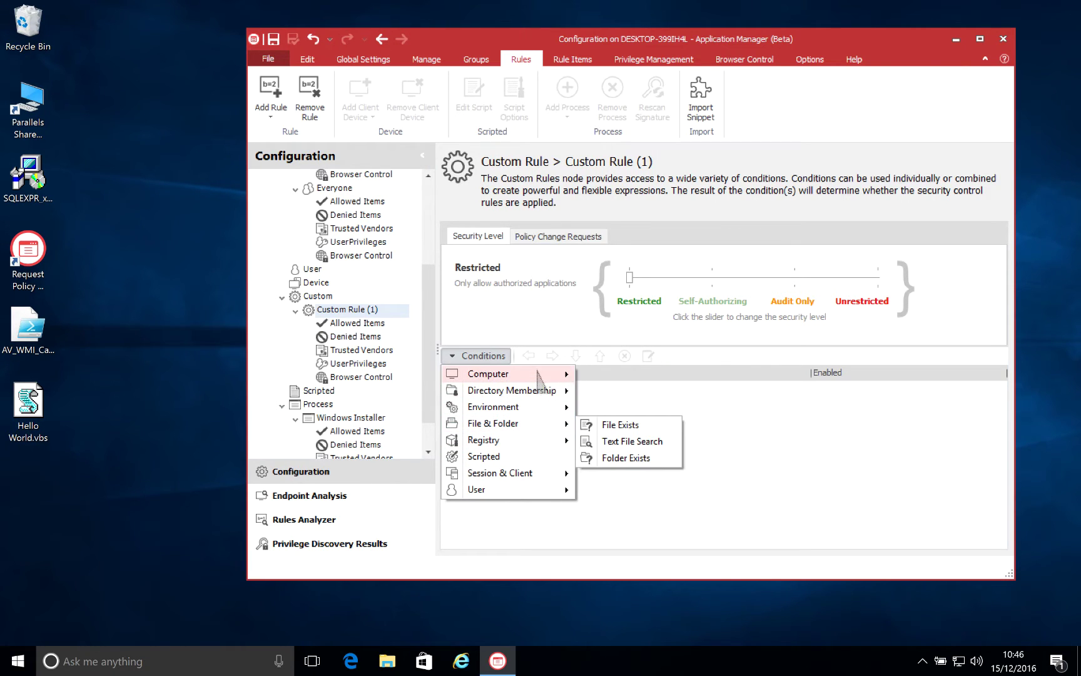
{"action": "mouse_move", "coordinate": [542, 375]}
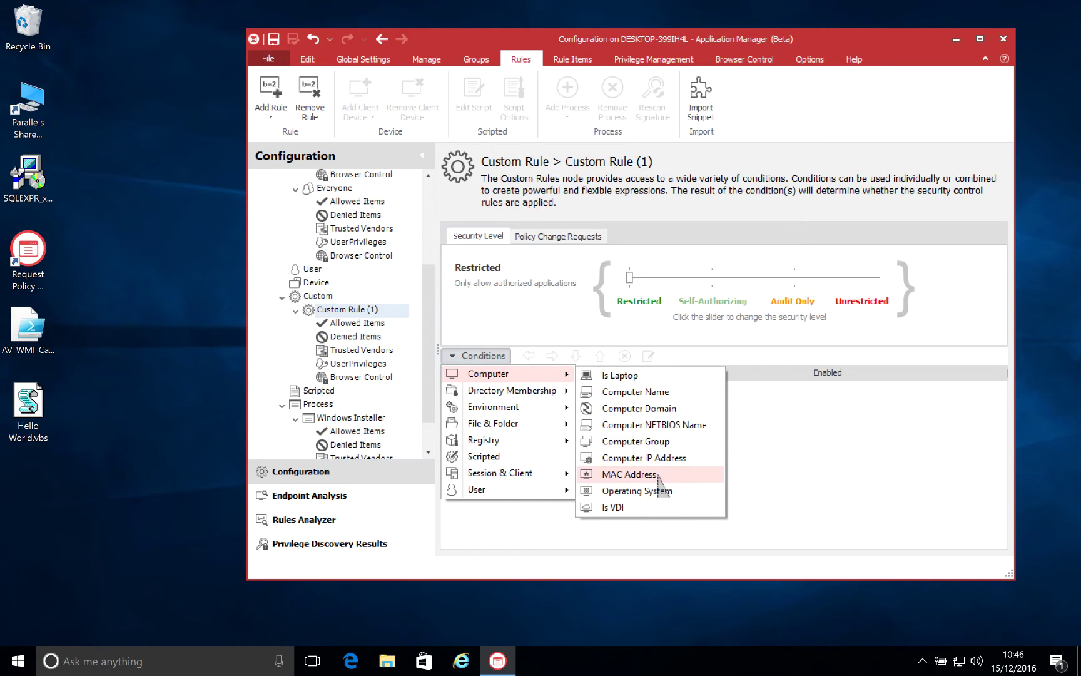
{"action": "left_click", "coordinate": [667, 491]}
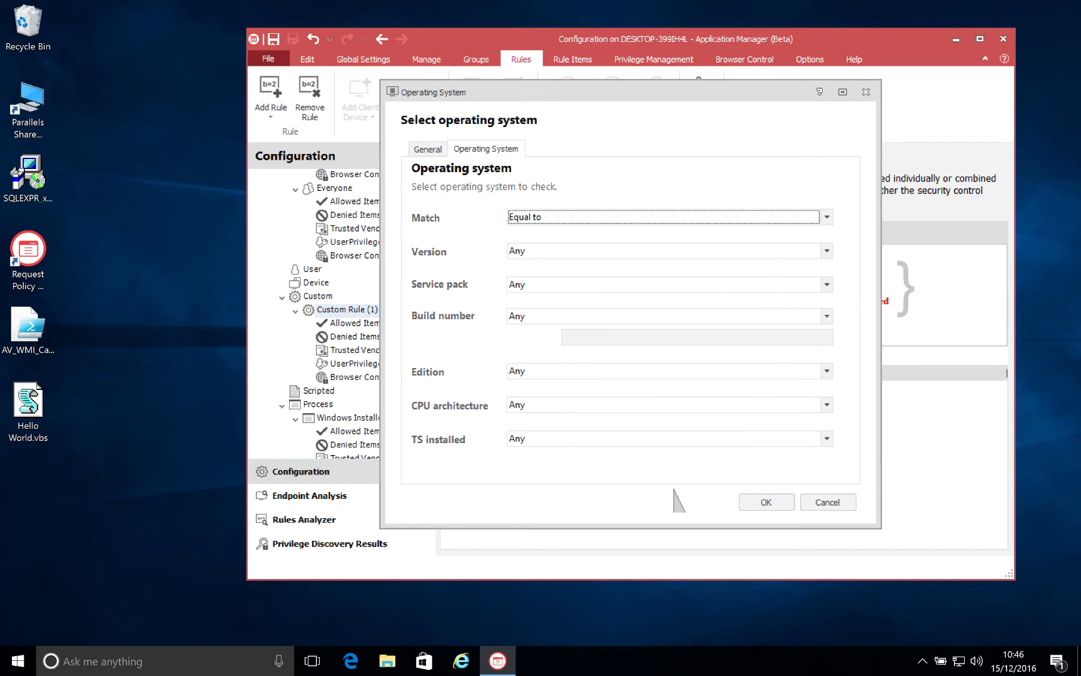
{"action": "left_click", "coordinate": [827, 252]}
{"action": "scroll", "coordinate": [829, 300], "scroll_direction": "down", "scroll_amount": 1}
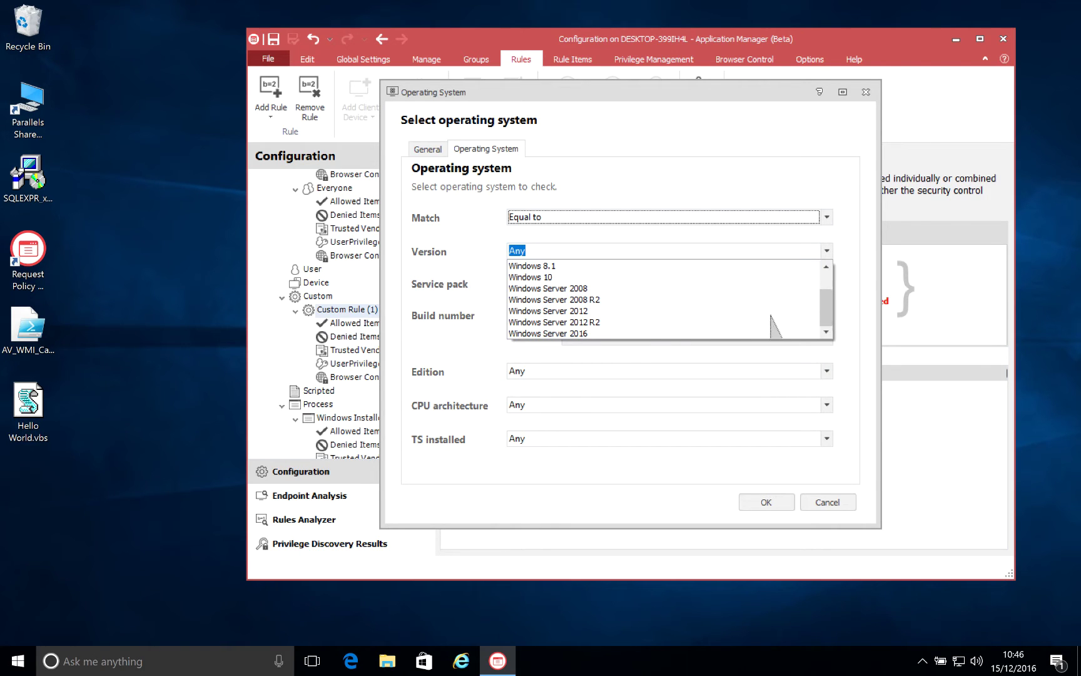
{"action": "left_click", "coordinate": [588, 277]}
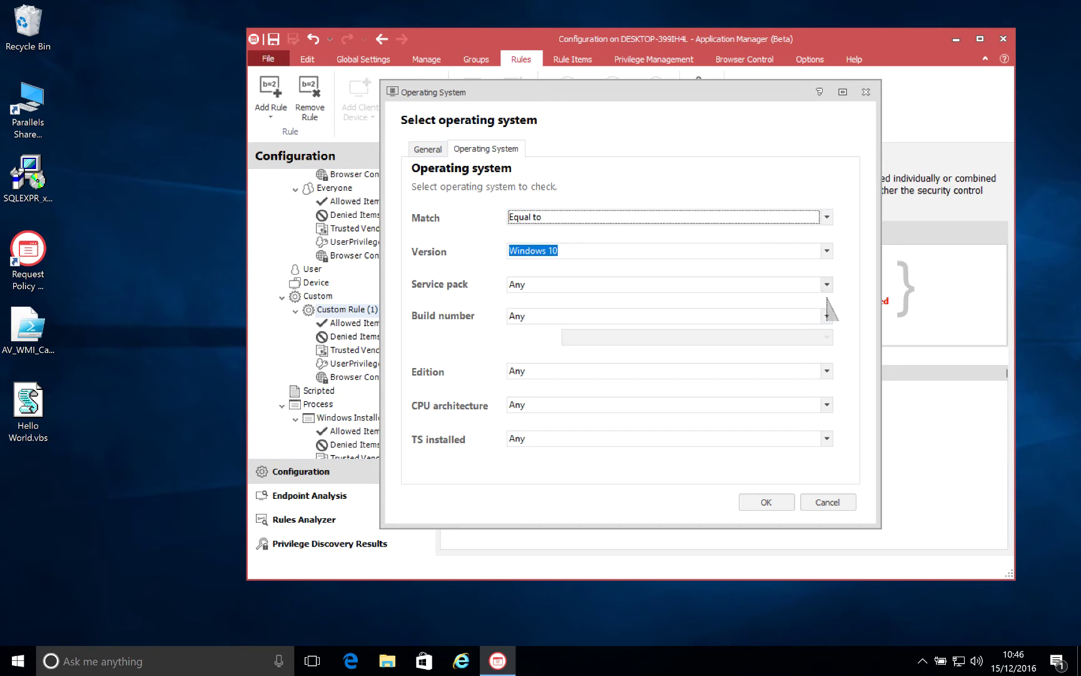
{"action": "left_click", "coordinate": [827, 315]}
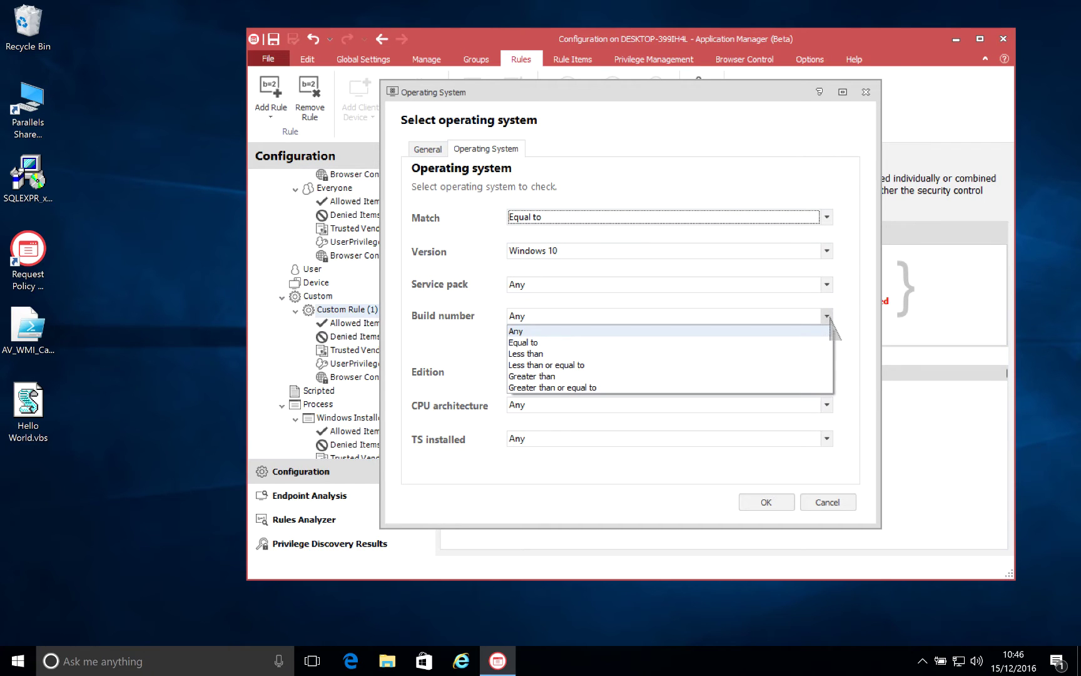
{"action": "left_click", "coordinate": [776, 377]}
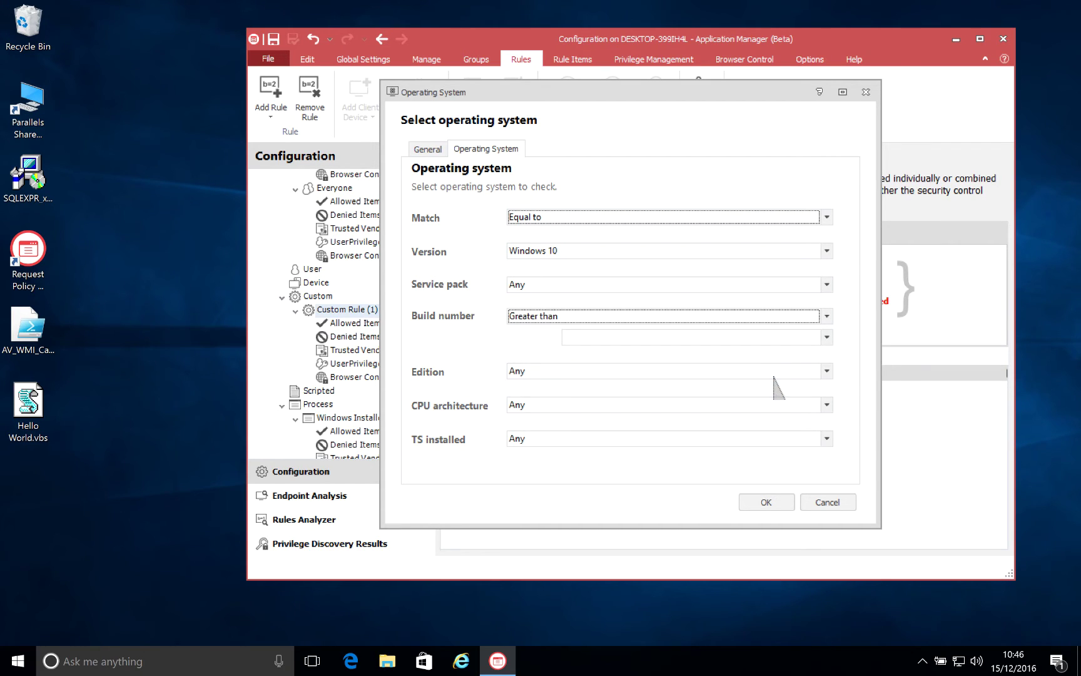
{"action": "left_click", "coordinate": [827, 338]}
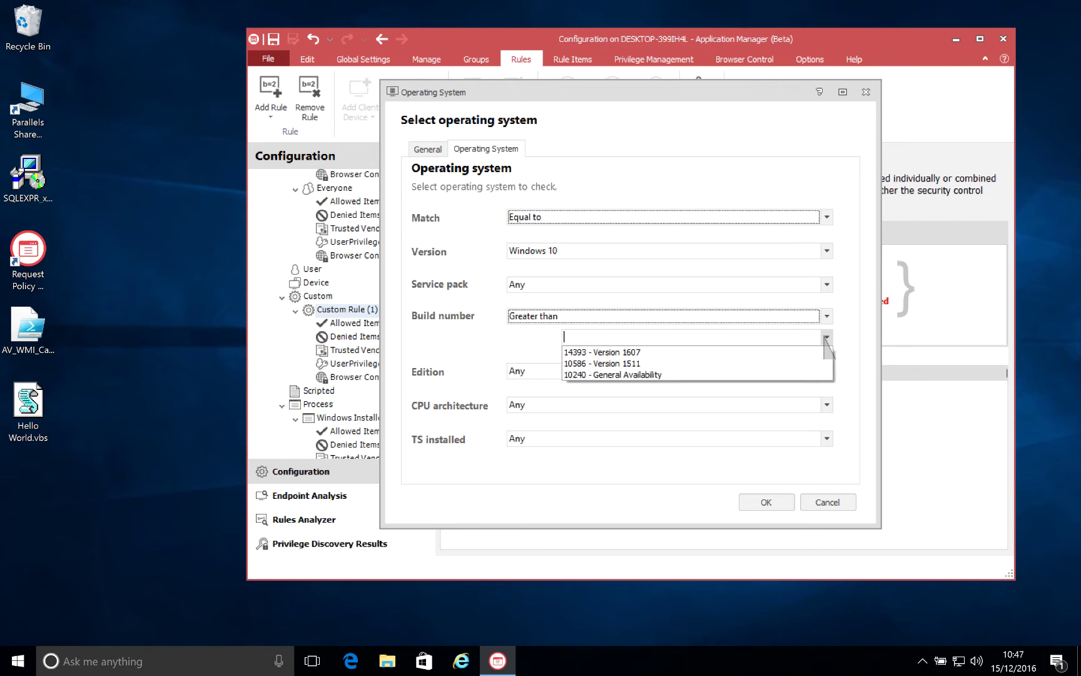
{"action": "left_click", "coordinate": [820, 352]}
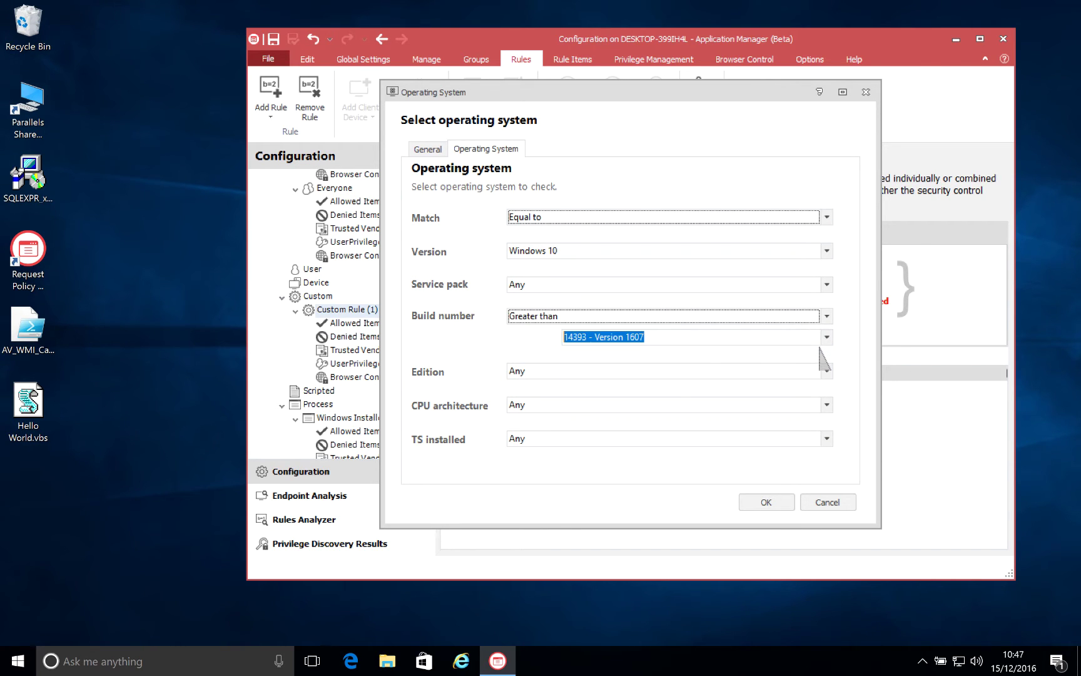
{"action": "left_click", "coordinate": [771, 500]}
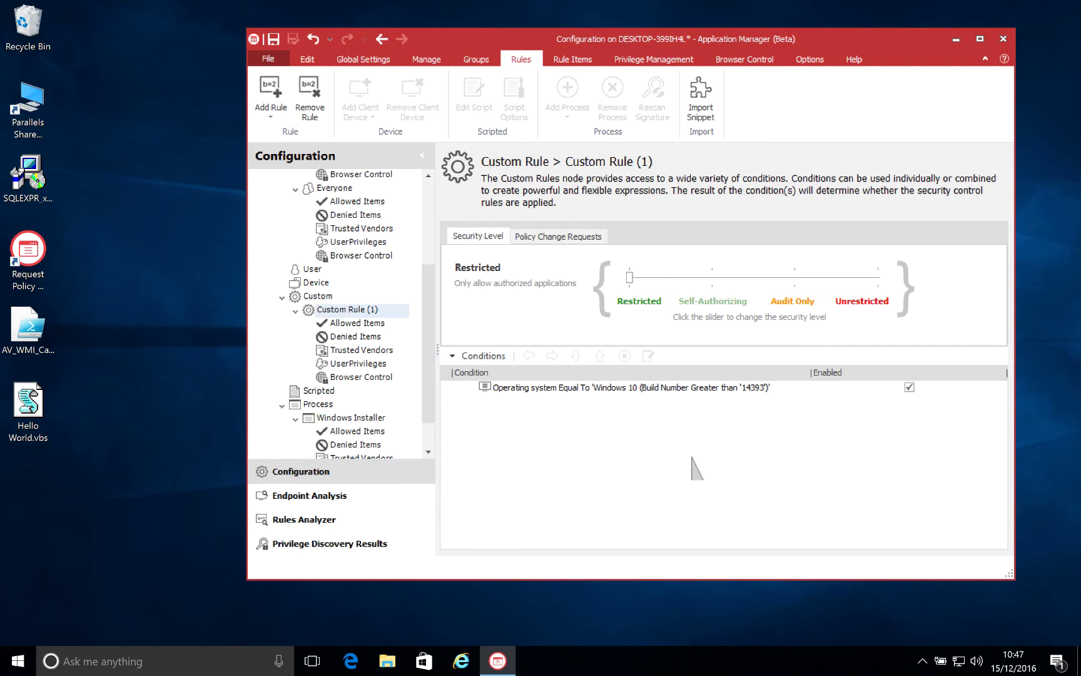
Reopen the operating system condition, try editing the build value, then discard the change
{"action": "double_click", "coordinate": [635, 386]}
{"action": "left_click_drag", "start_coordinate": [658, 338], "coordinate": [546, 342]}
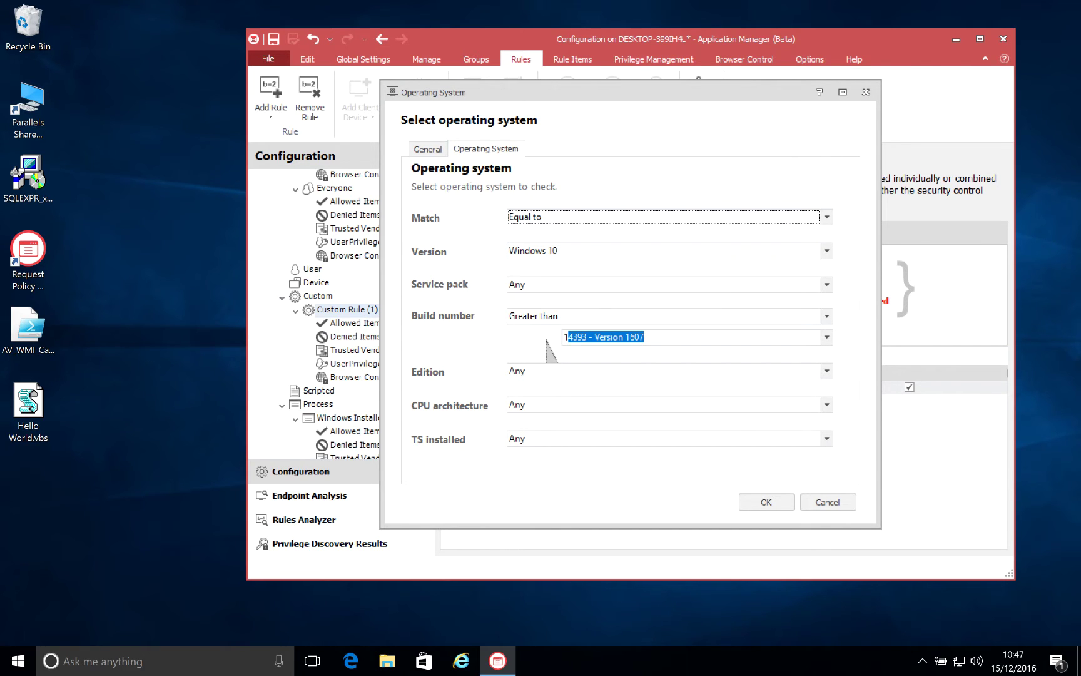
{"action": "type", "text": "*"}
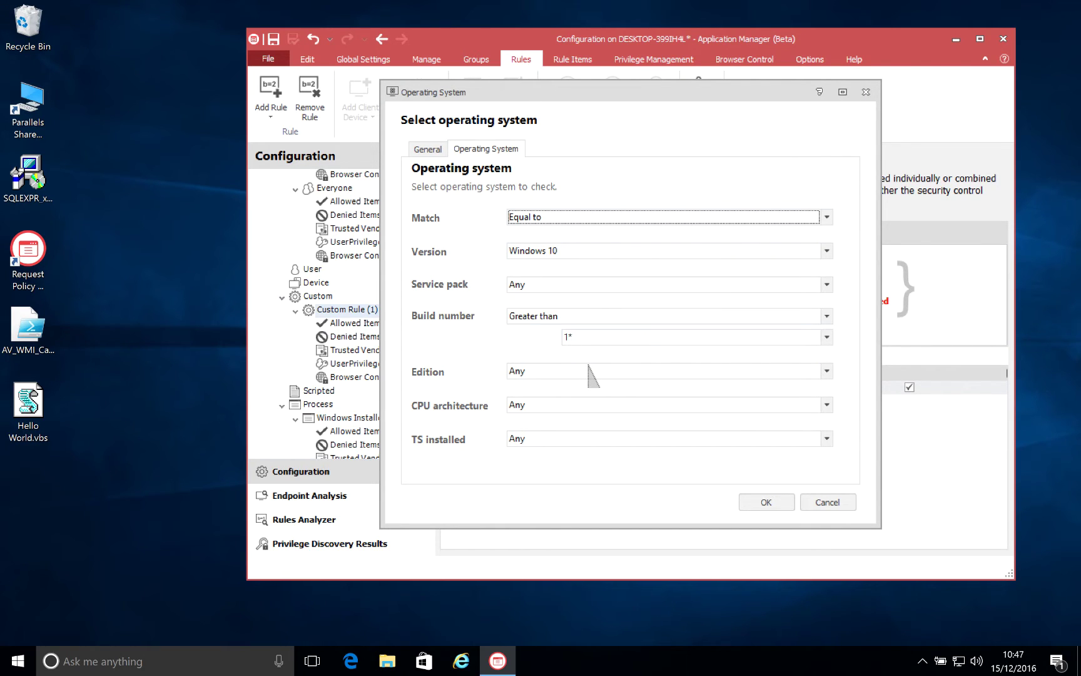
{"action": "left_click", "coordinate": [828, 502]}
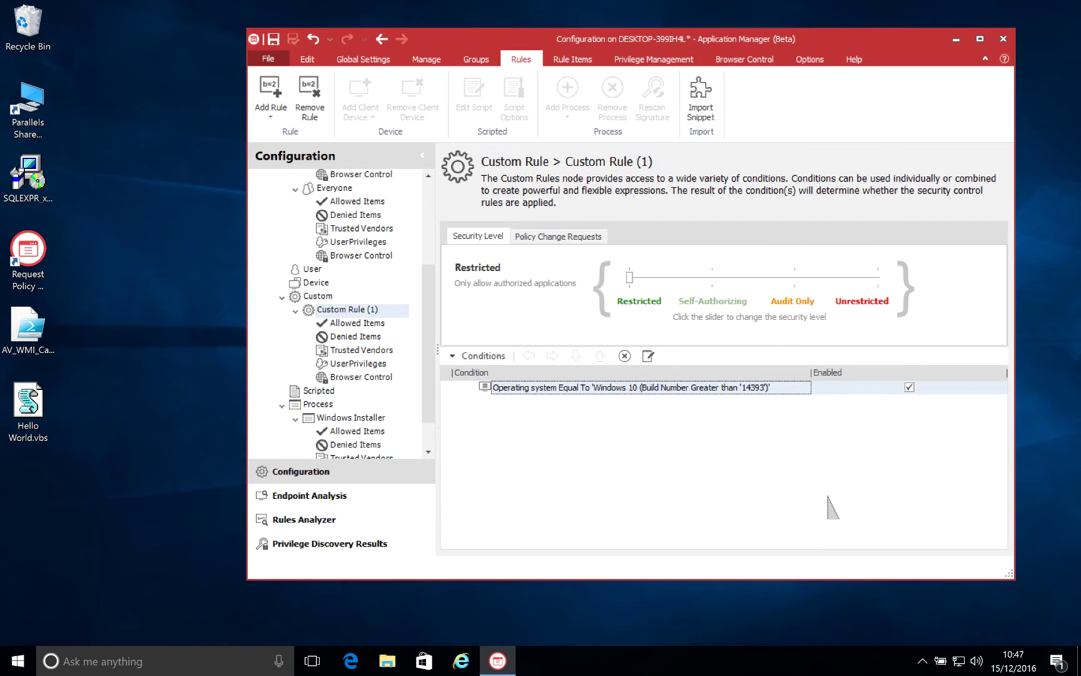
{"action": "left_click", "coordinate": [616, 439]}
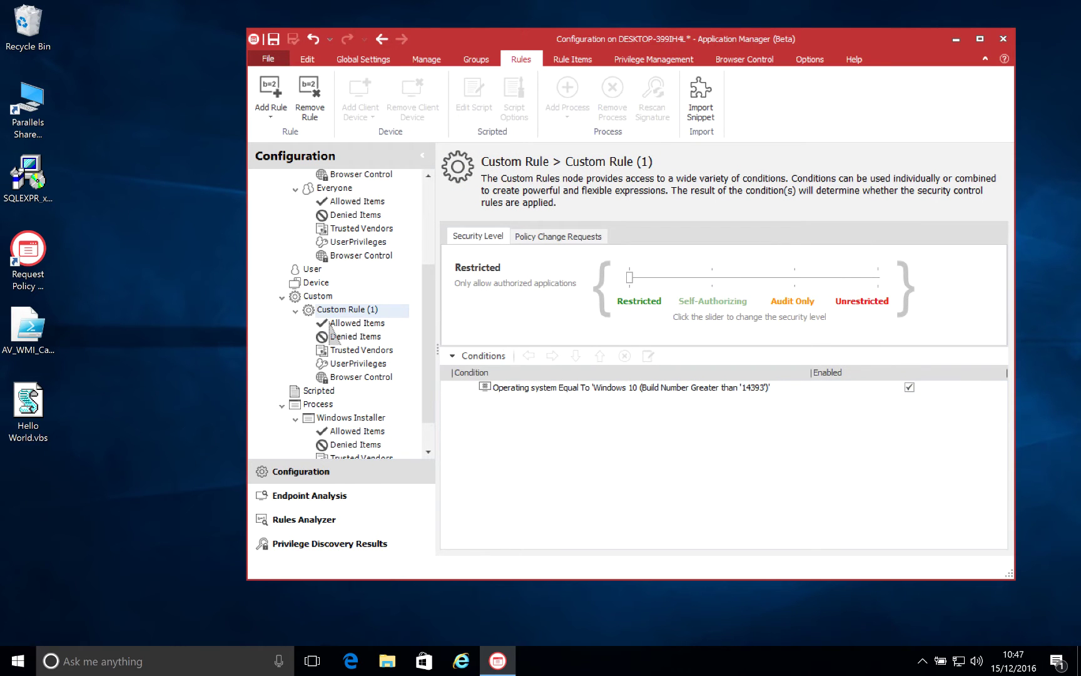
Collapse the Custom and Process rules branches and show the Everyone group's Denied Items
{"action": "left_click", "coordinate": [281, 298]}
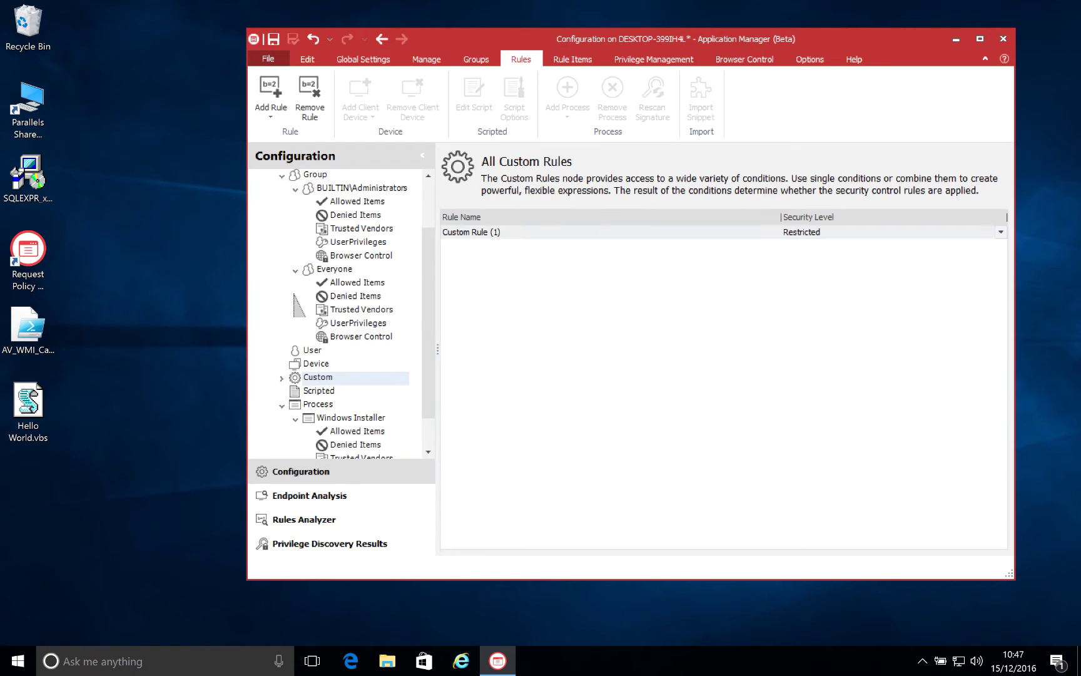
{"action": "left_click", "coordinate": [280, 404]}
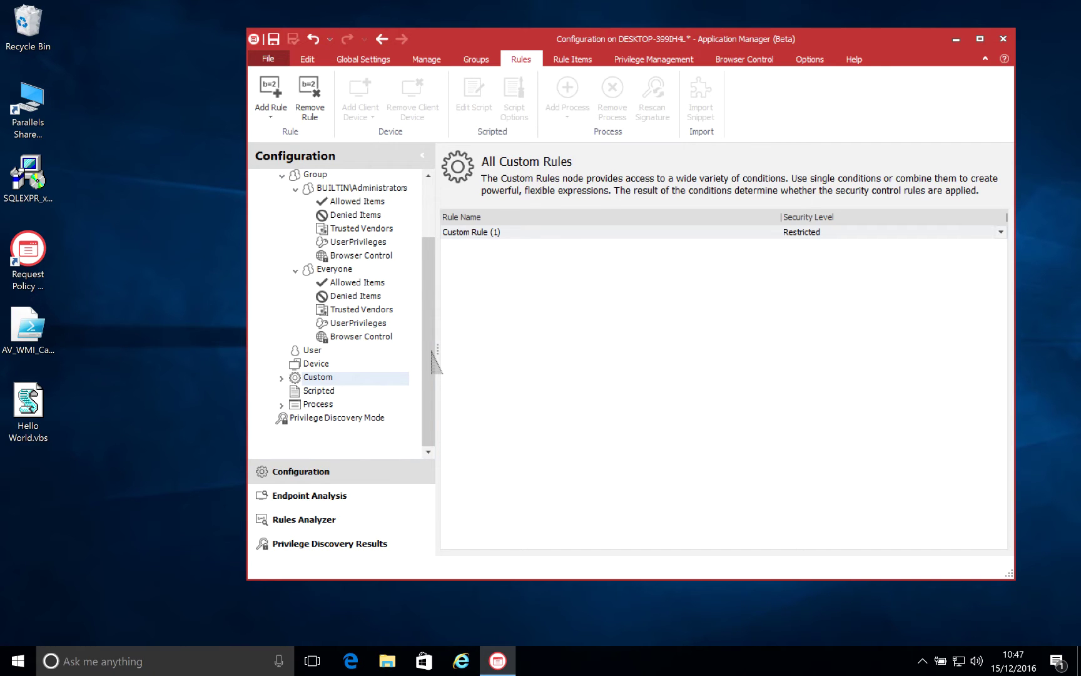
{"action": "scroll", "coordinate": [432, 352], "scroll_direction": "up", "scroll_amount": 2}
{"action": "left_click", "coordinate": [374, 178]}
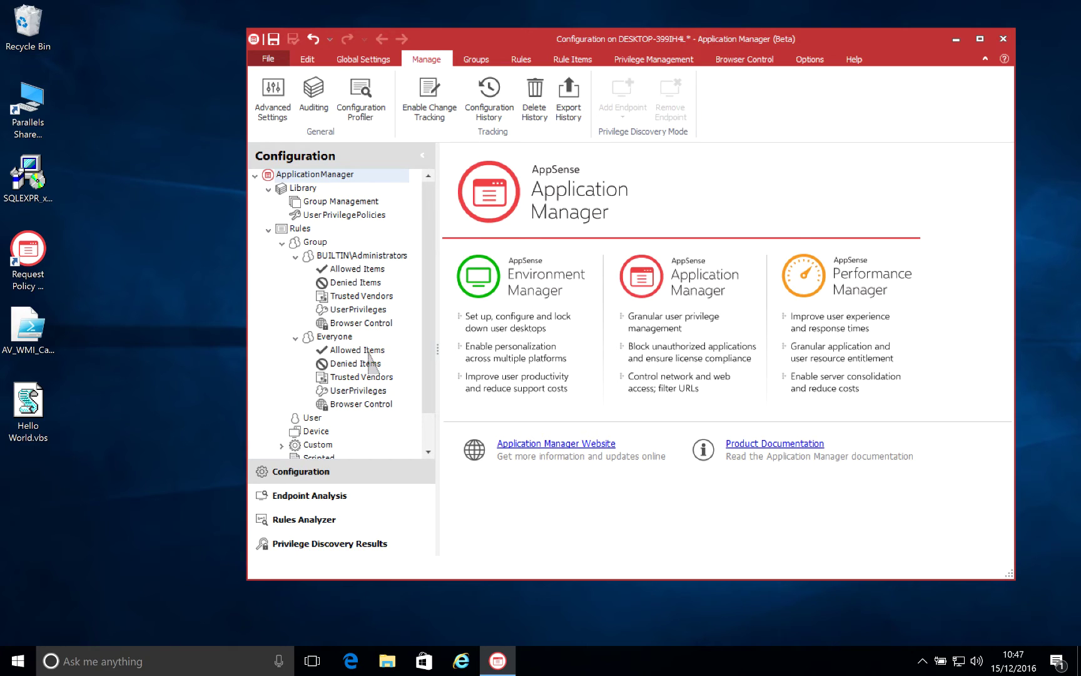
{"action": "left_click", "coordinate": [362, 365]}
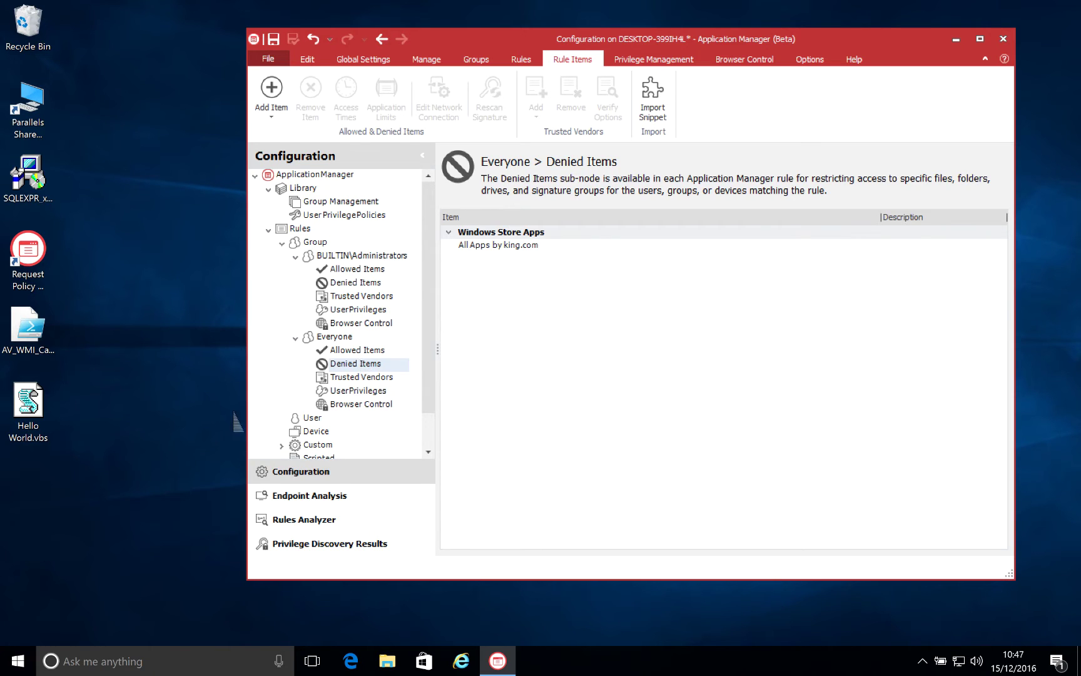
Confirm Windows PowerShell launched from Start is refused as not authorized
{"action": "left_click", "coordinate": [25, 663]}
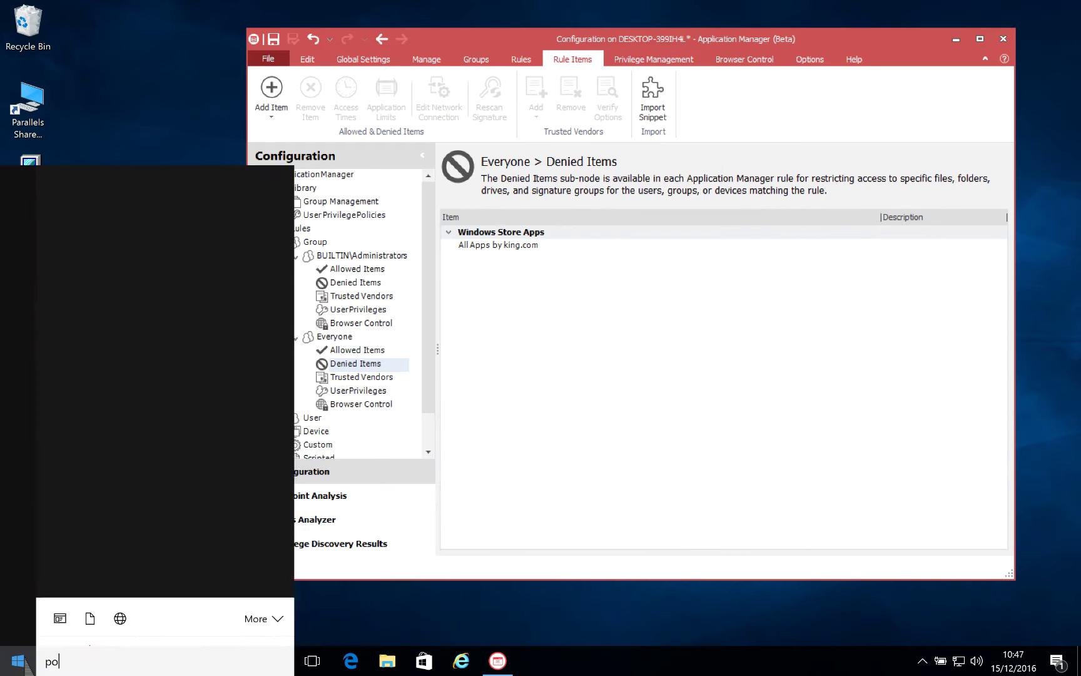
{"action": "type", "text": "power"}
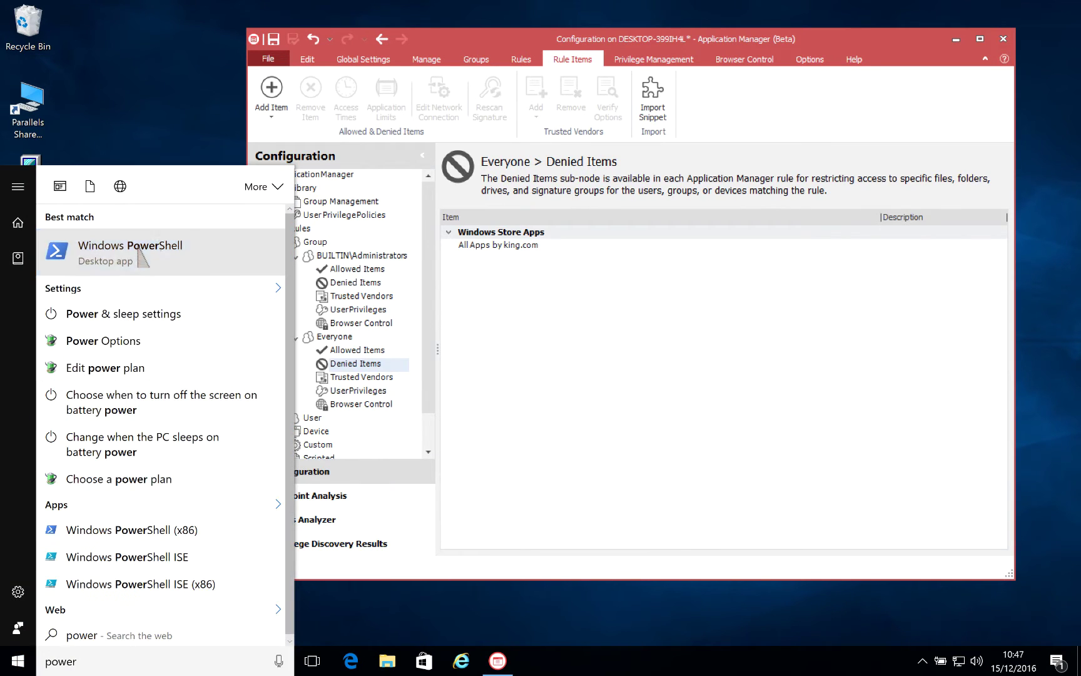
{"action": "left_click", "coordinate": [140, 250]}
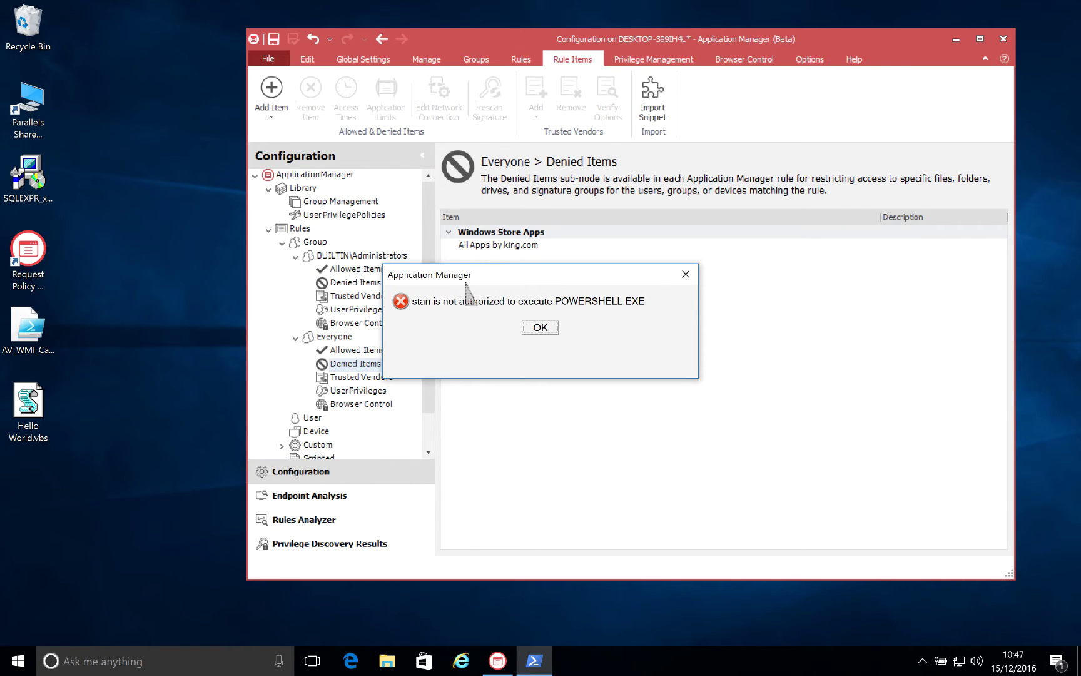
{"action": "left_click", "coordinate": [541, 328]}
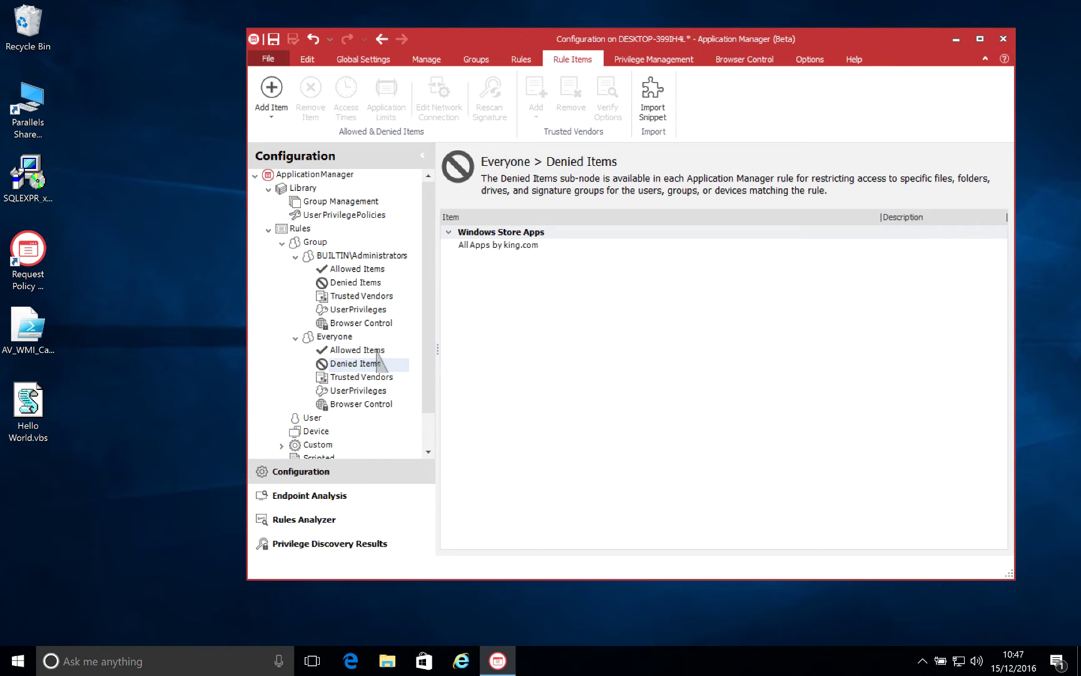
Confirm running the desktop script AV_WMI_Call.ps1 with PowerShell is also blocked
{"action": "left_click", "coordinate": [32, 342]}
{"action": "right_click", "coordinate": [32, 342]}
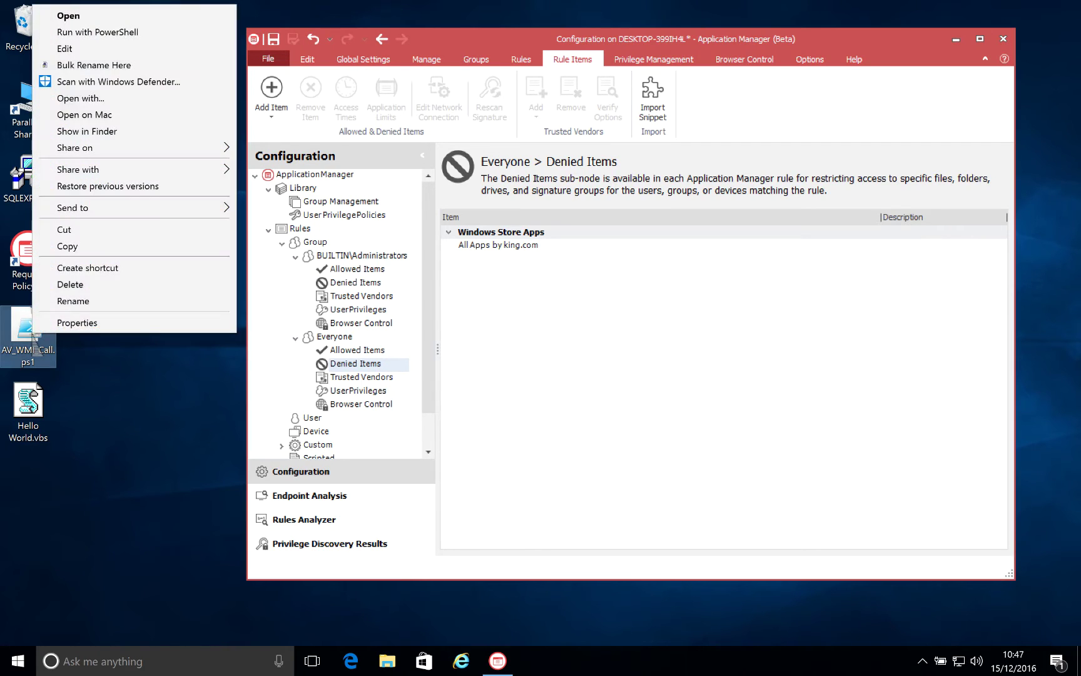
{"action": "left_click", "coordinate": [94, 32]}
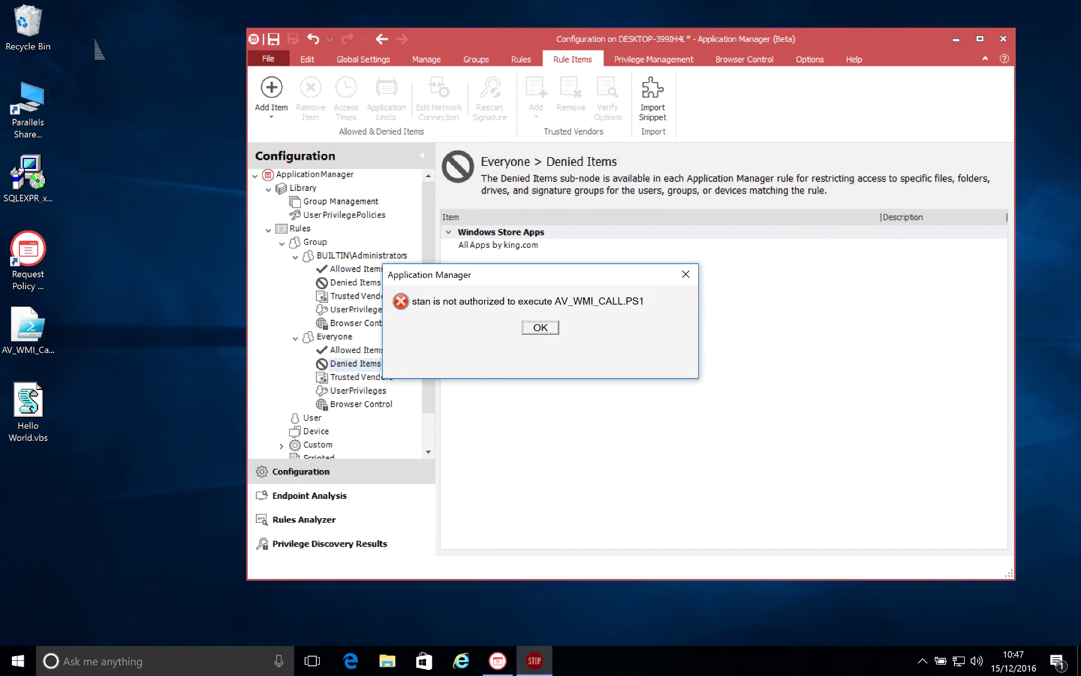
{"action": "left_click", "coordinate": [541, 327]}
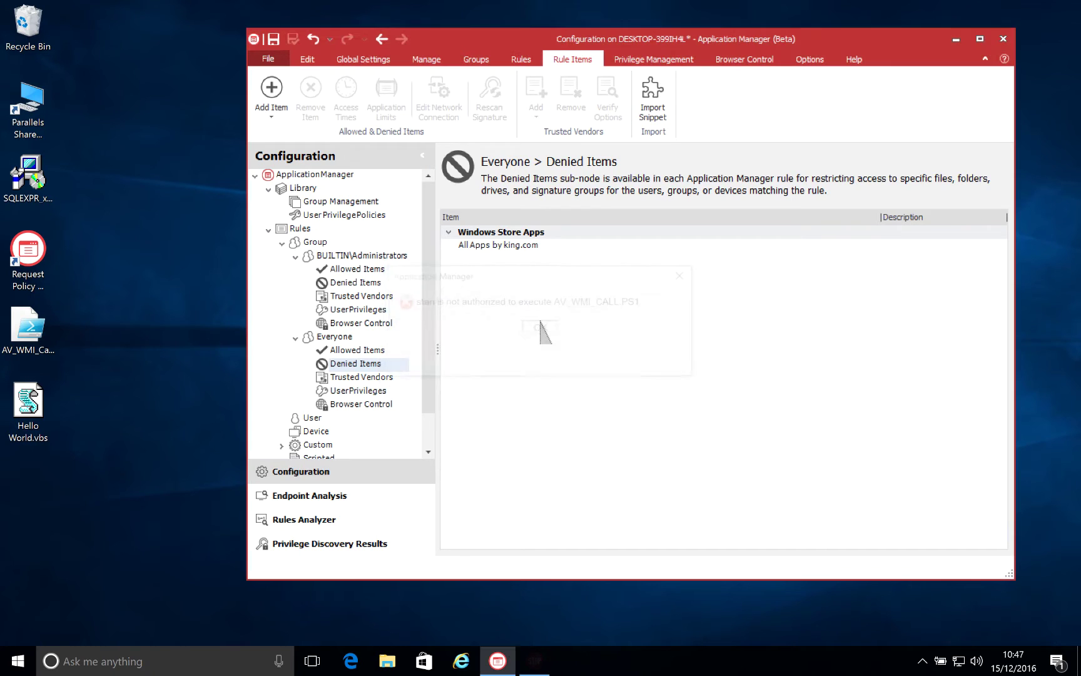
Add the file AV_WMI_Call.ps1 to Everyone's Allowed Items with Allow untrusted owner ticked, then save
{"action": "left_click", "coordinate": [373, 349]}
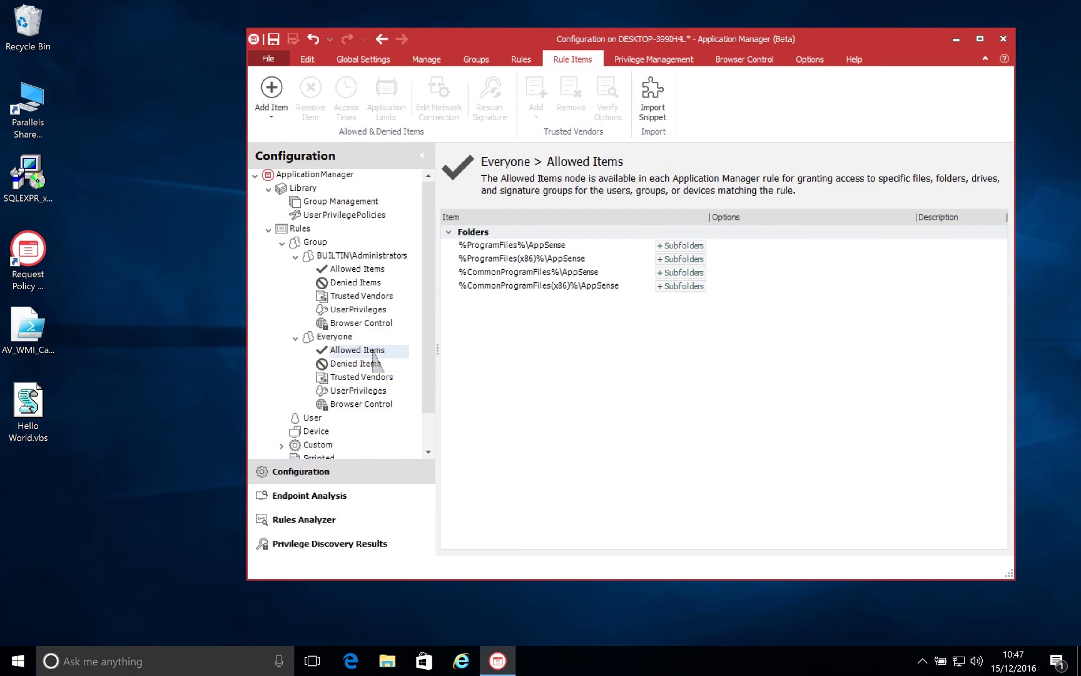
{"action": "right_click", "coordinate": [474, 346]}
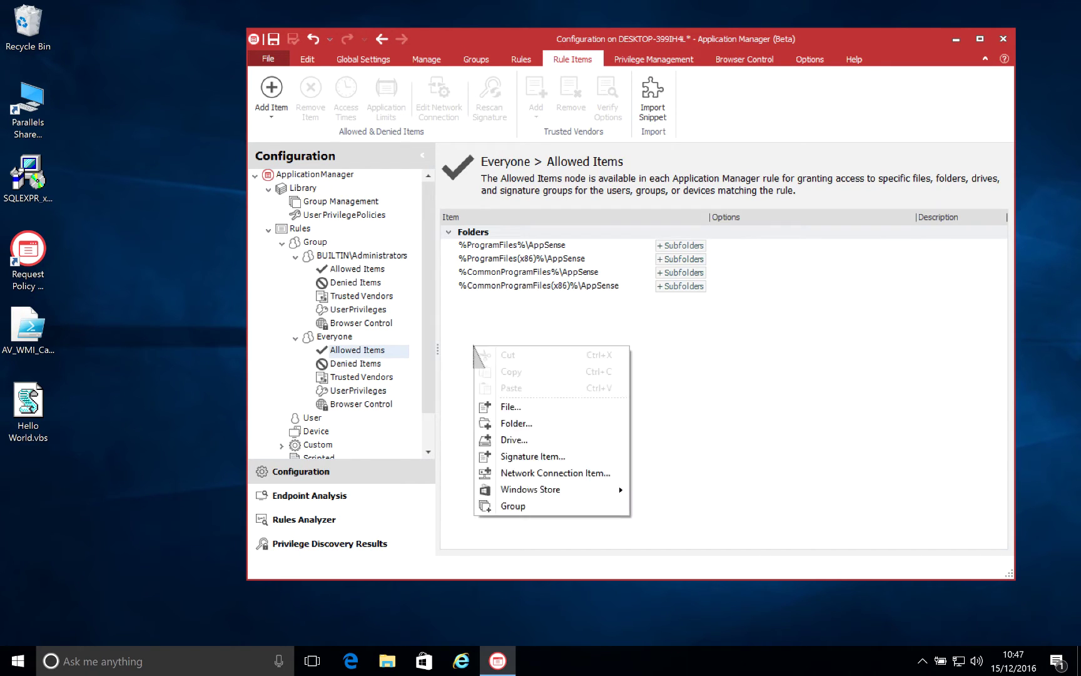
{"action": "left_click", "coordinate": [510, 406]}
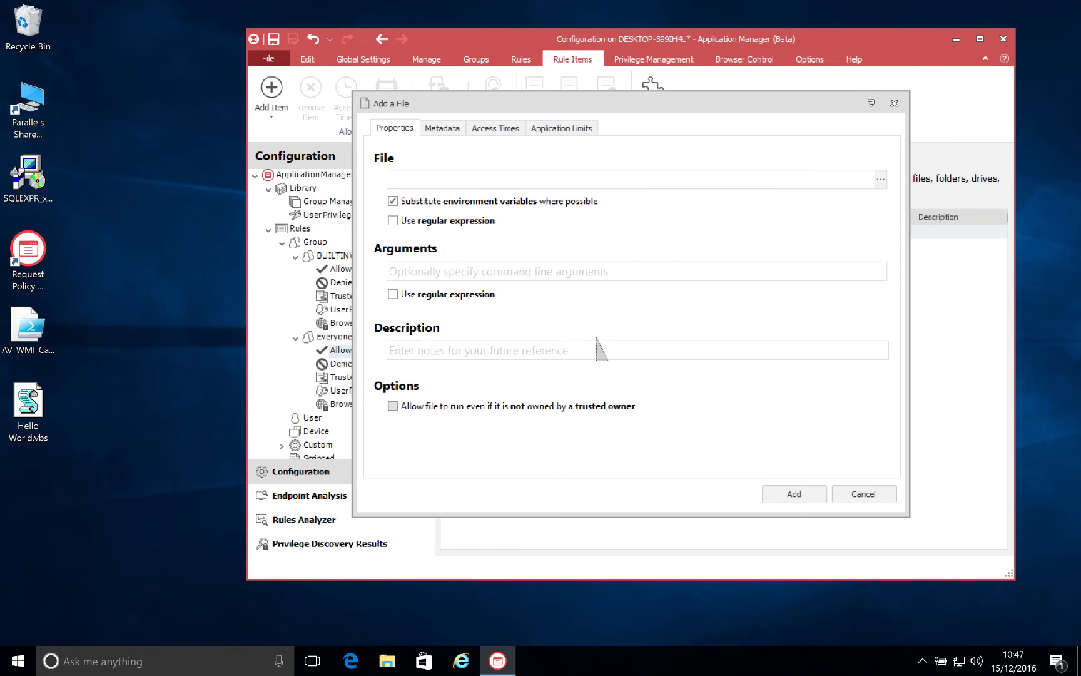
{"action": "left_click", "coordinate": [882, 180]}
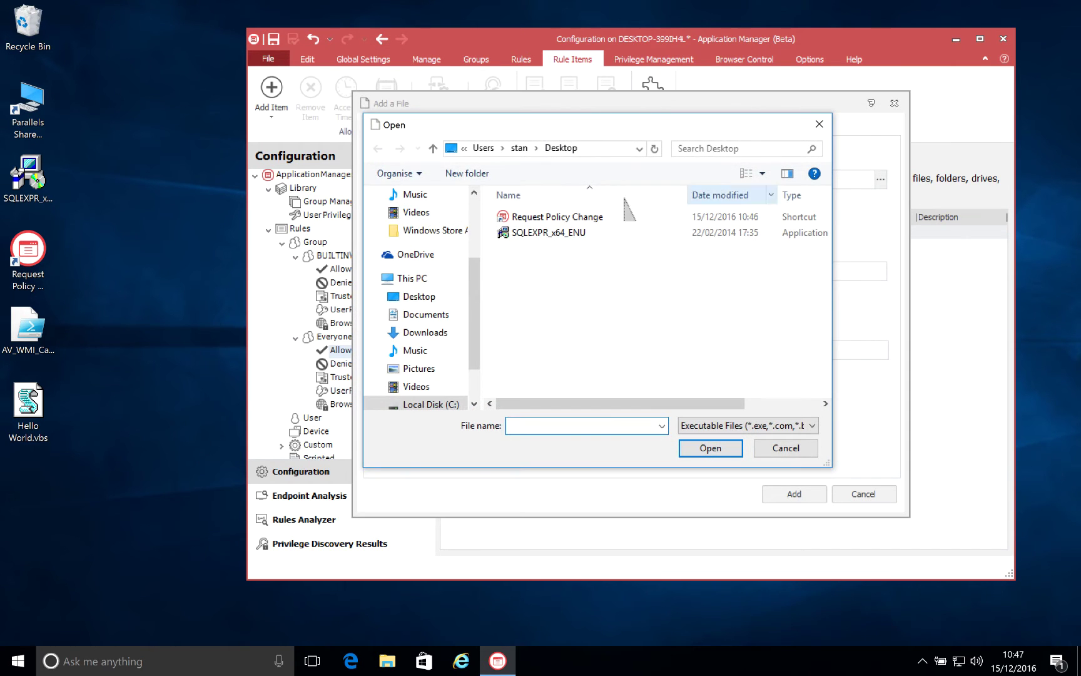
{"action": "left_click", "coordinate": [769, 425]}
{"action": "left_click", "coordinate": [728, 463]}
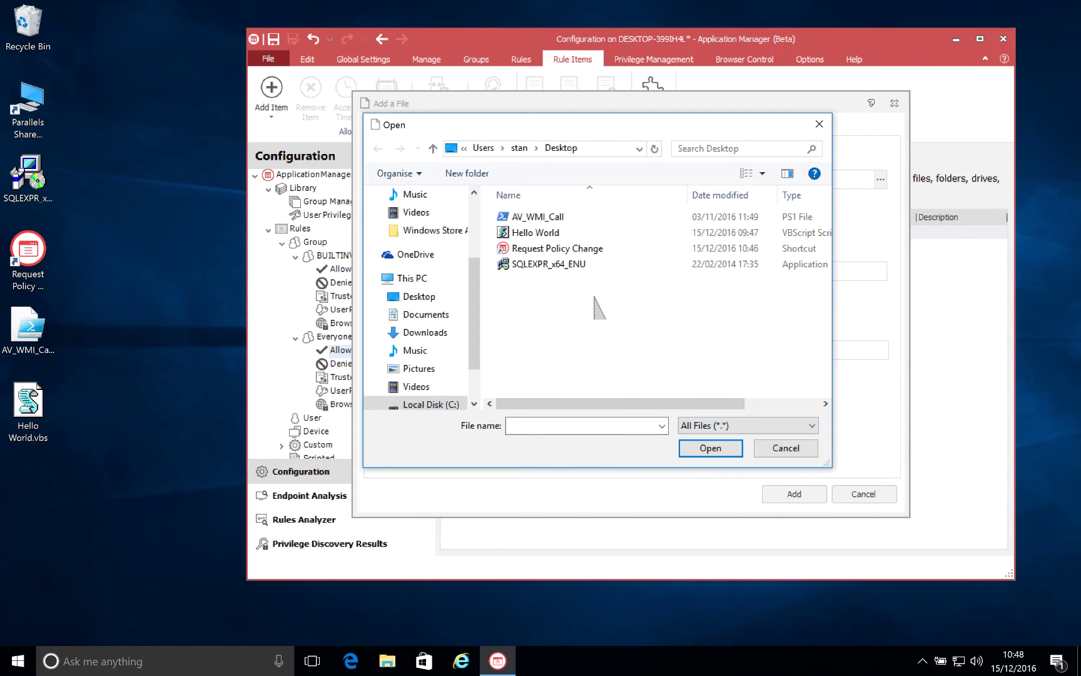
{"action": "left_click", "coordinate": [548, 217]}
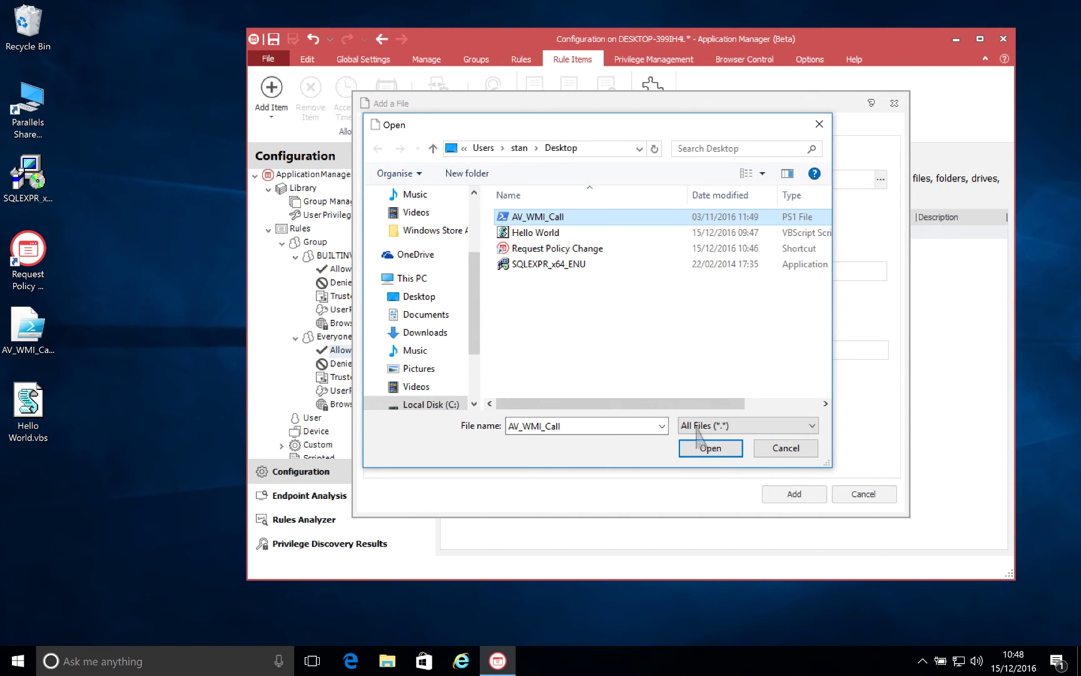
{"action": "left_click", "coordinate": [709, 448]}
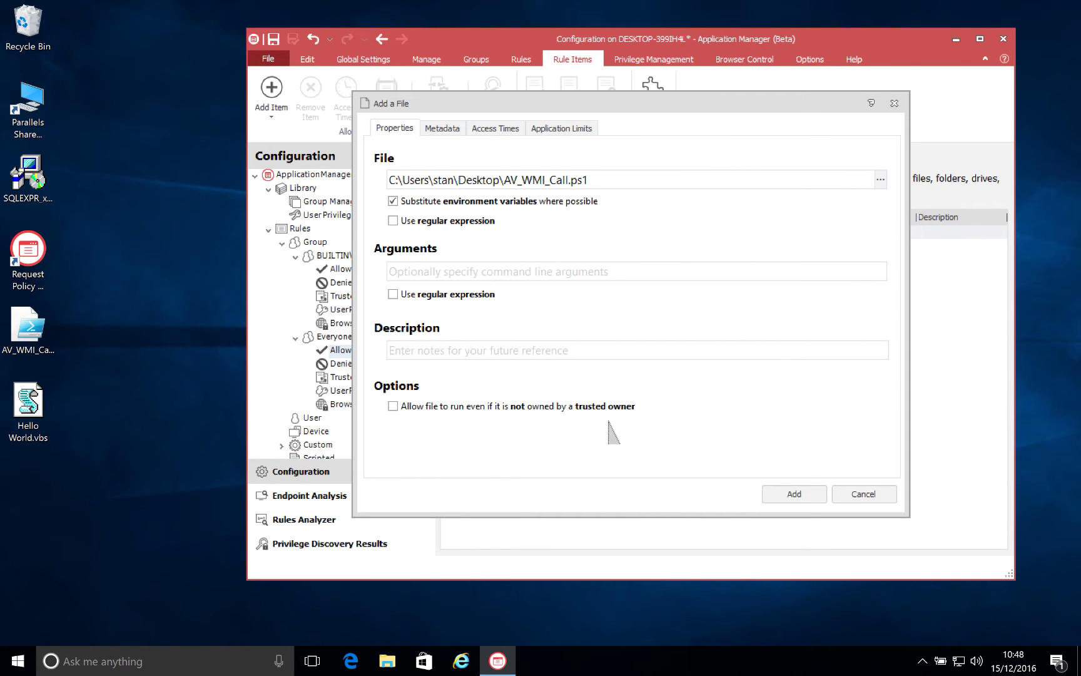
{"action": "left_click", "coordinate": [610, 410]}
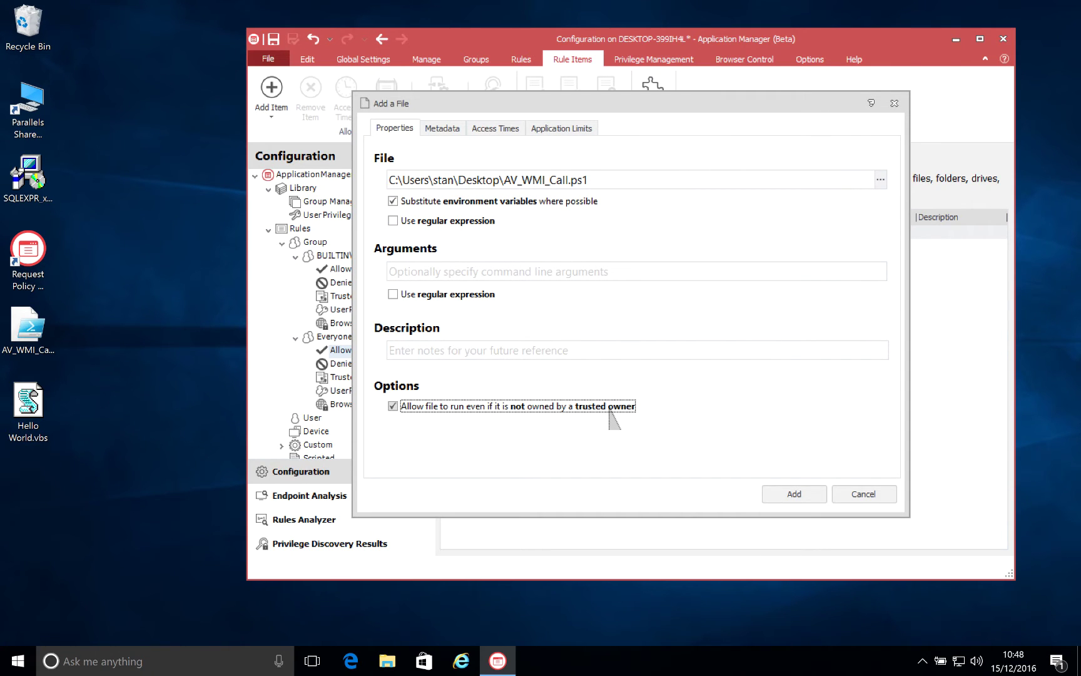
{"action": "left_click", "coordinate": [794, 496]}
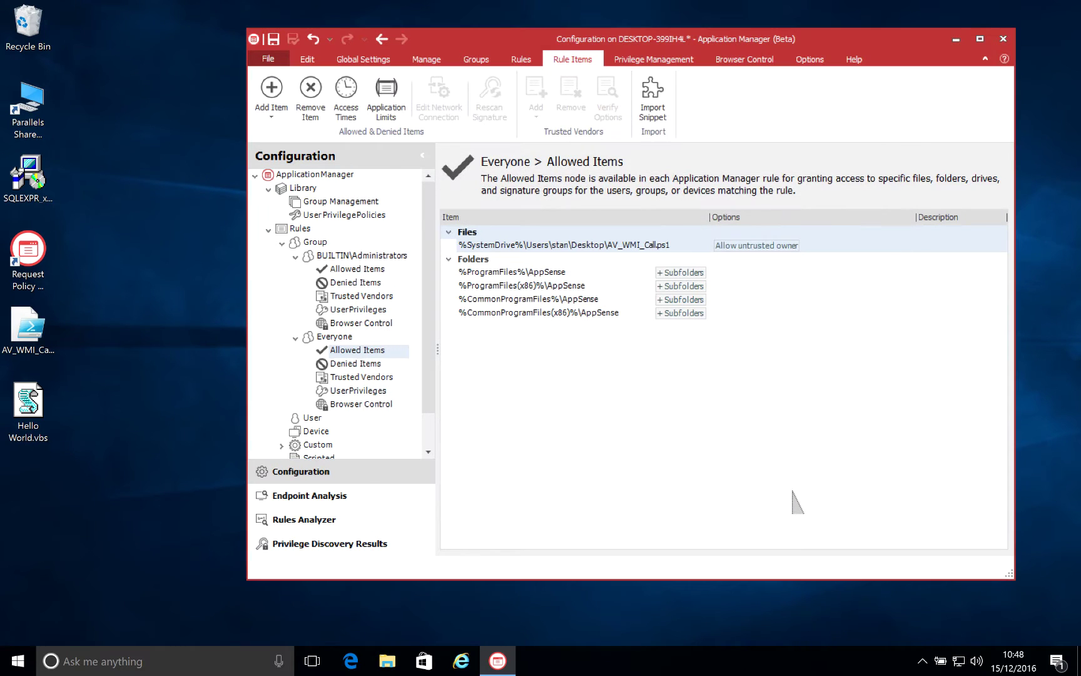
{"action": "left_click", "coordinate": [273, 40]}
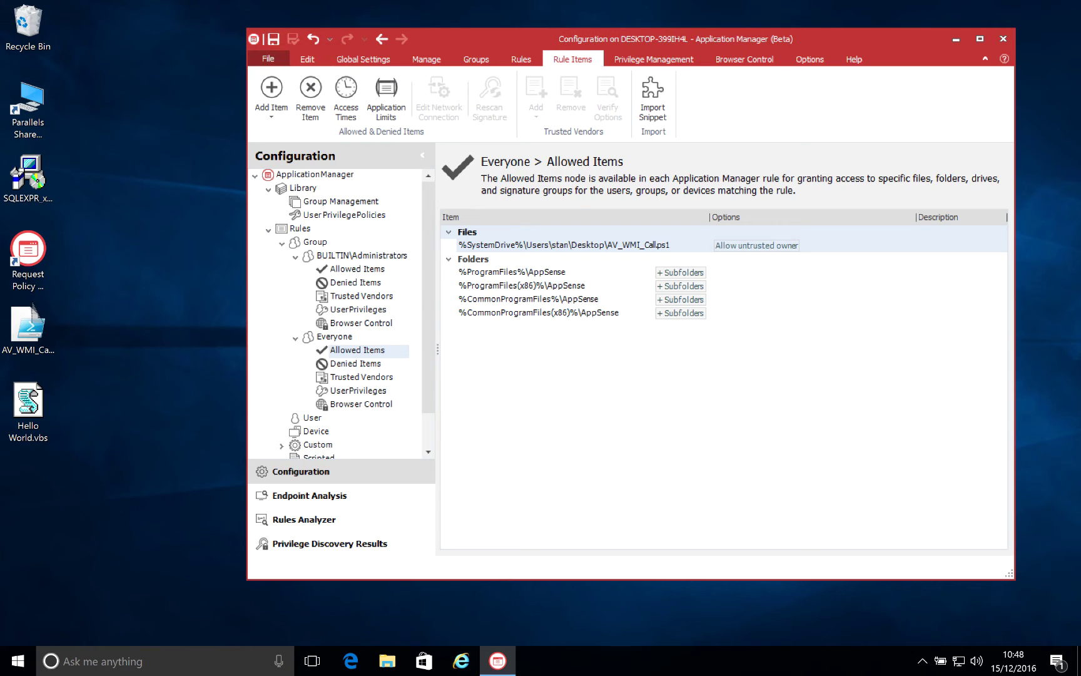
Run AV_WMI_Call.ps1 with PowerShell successfully, then confirm launching PowerShell directly is still refused
{"action": "right_click", "coordinate": [29, 318]}
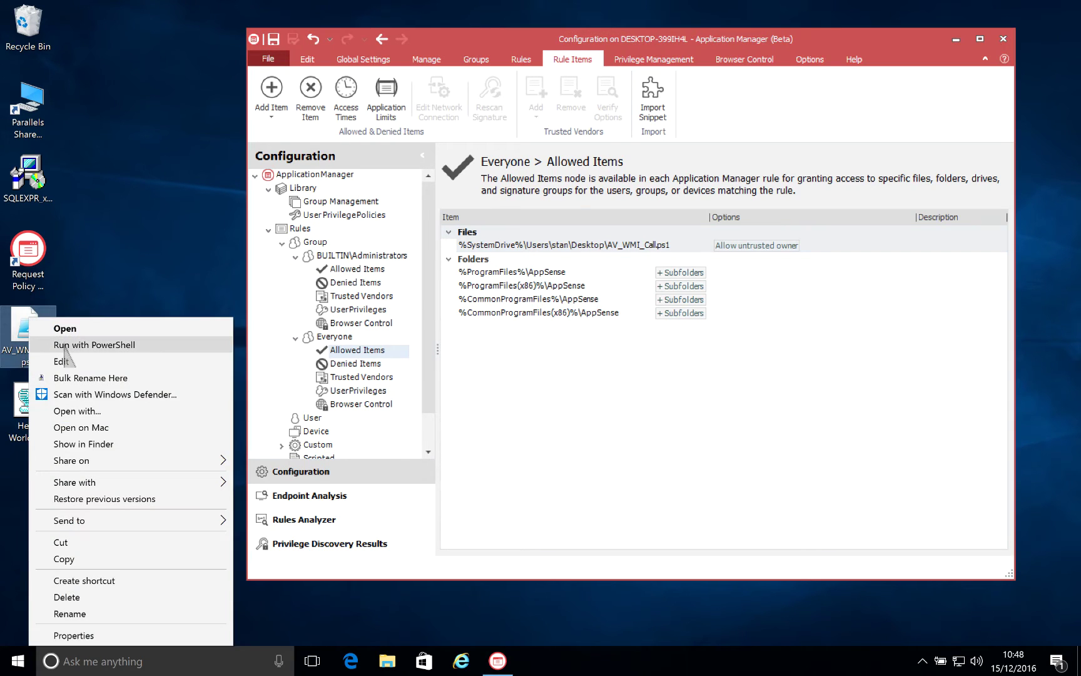
{"action": "left_click", "coordinate": [65, 345]}
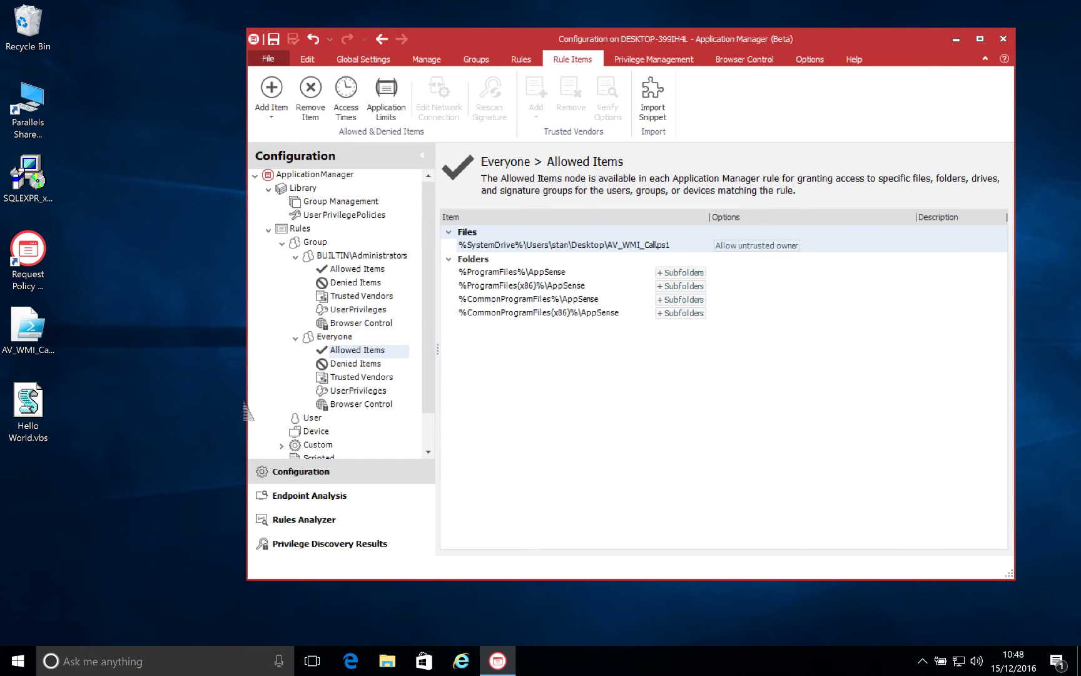
{"action": "left_click", "coordinate": [19, 663]}
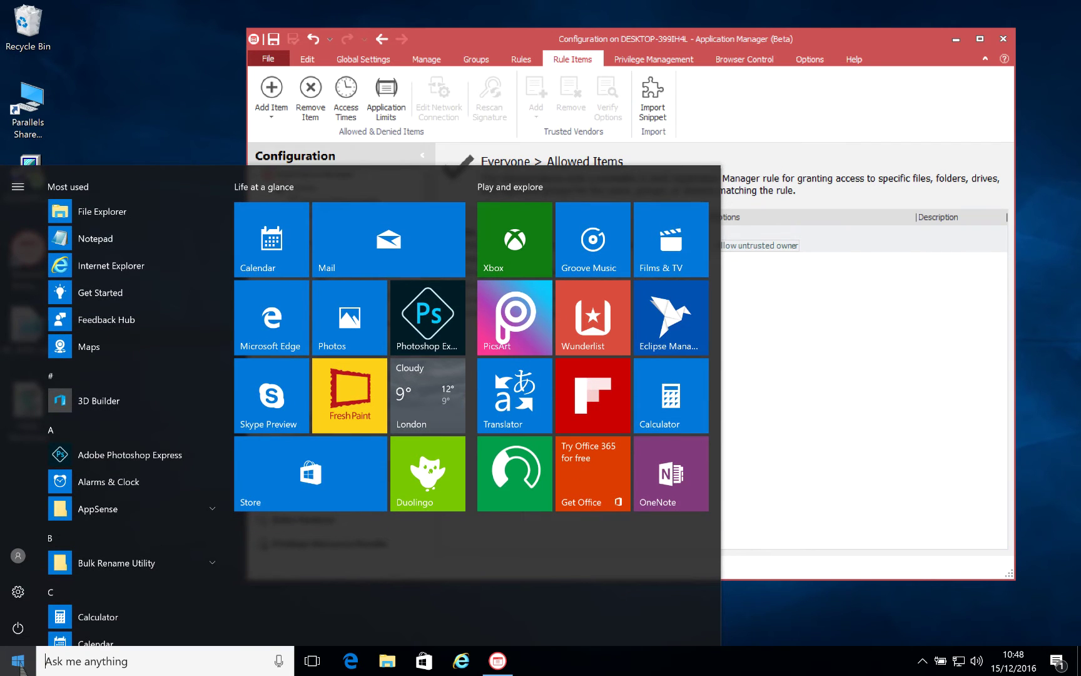
{"action": "type", "text": "pow"}
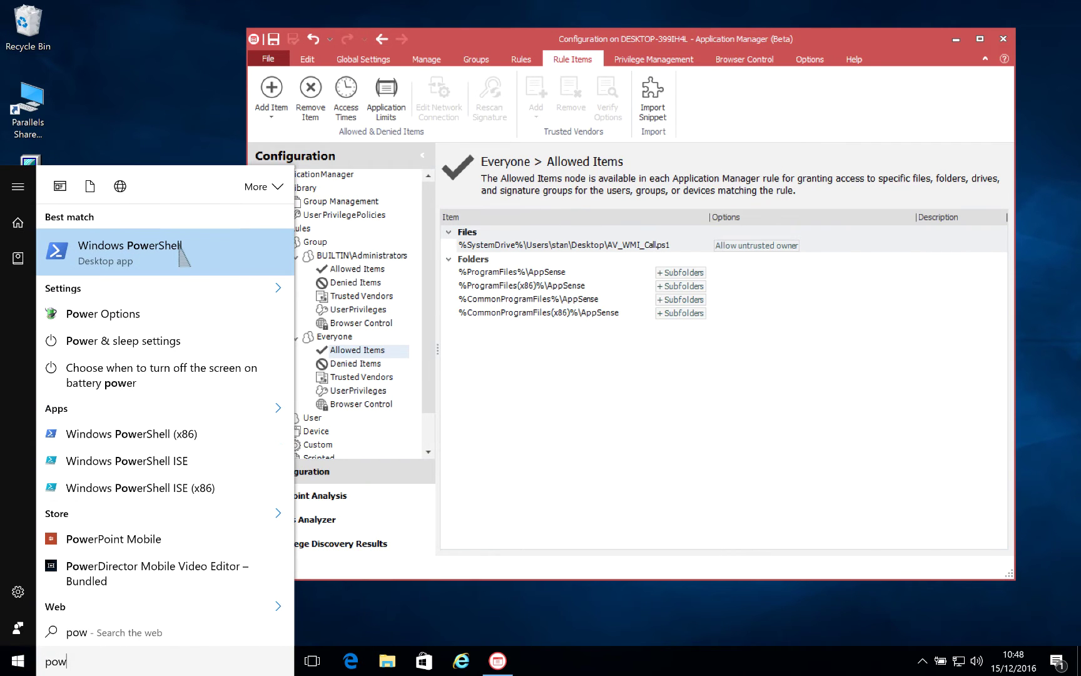
{"action": "left_click", "coordinate": [180, 254]}
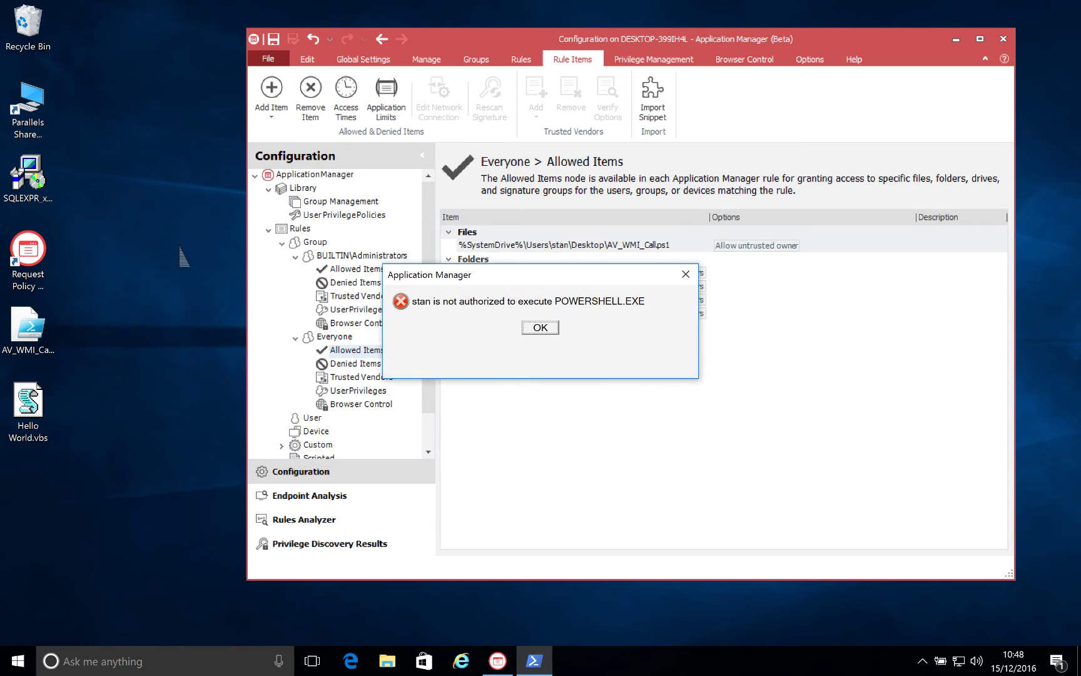
{"action": "left_click", "coordinate": [542, 328]}
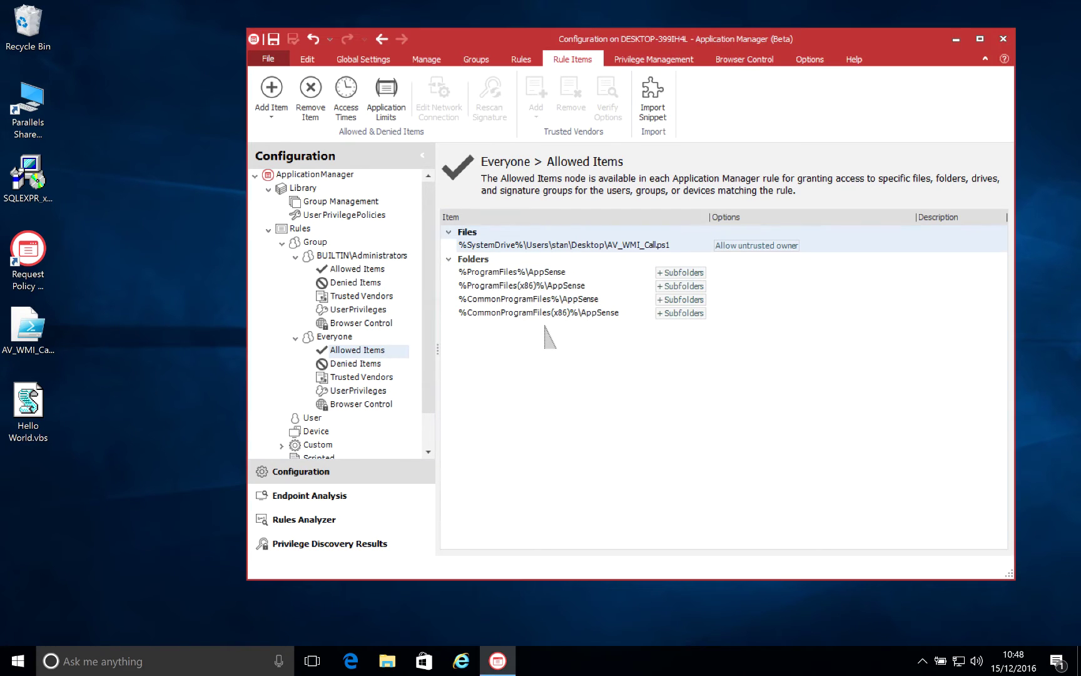
Review Manage > Advanced Settings, with Validate PowerShell scripts enabled, and confirm them unchanged
{"action": "left_click", "coordinate": [425, 60]}
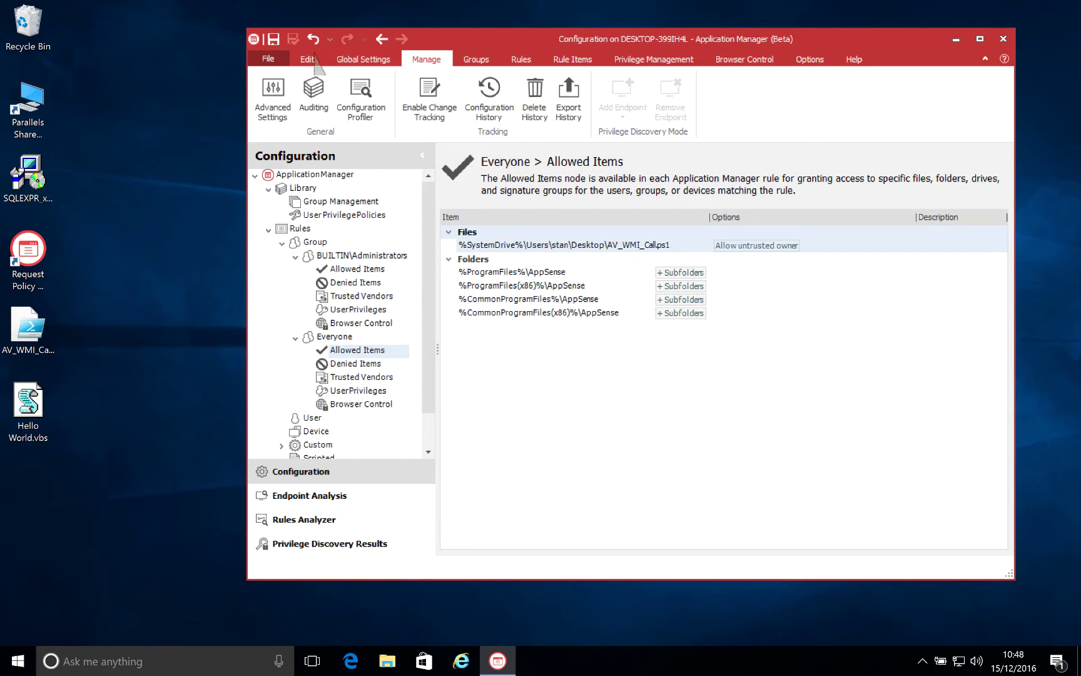
{"action": "left_click", "coordinate": [276, 99]}
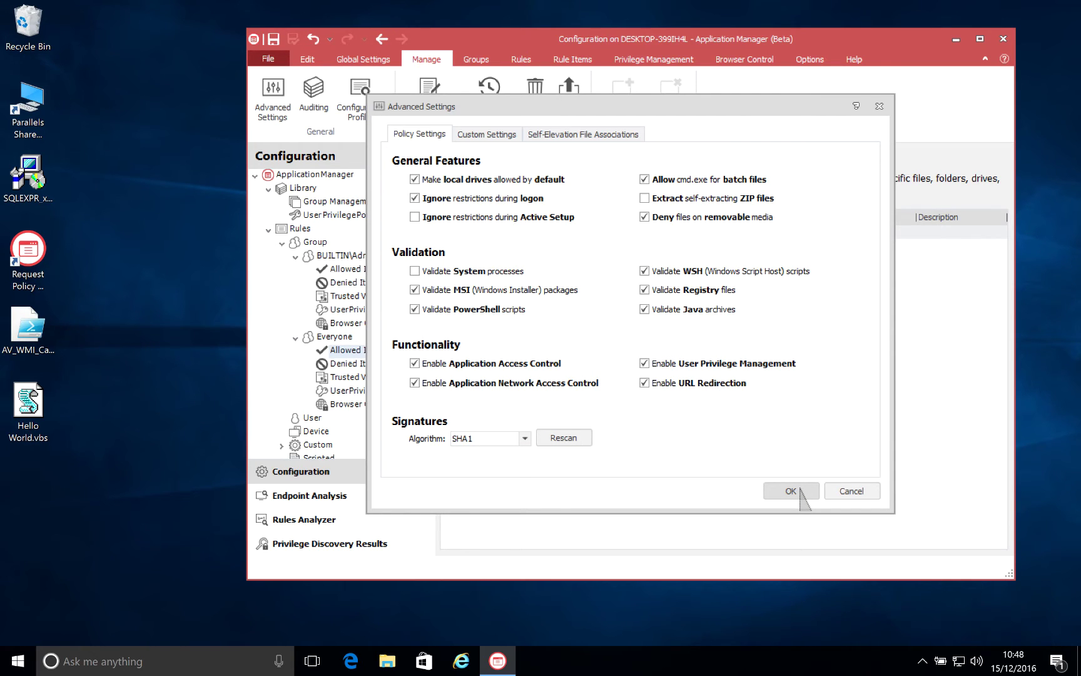
{"action": "left_click", "coordinate": [790, 490]}
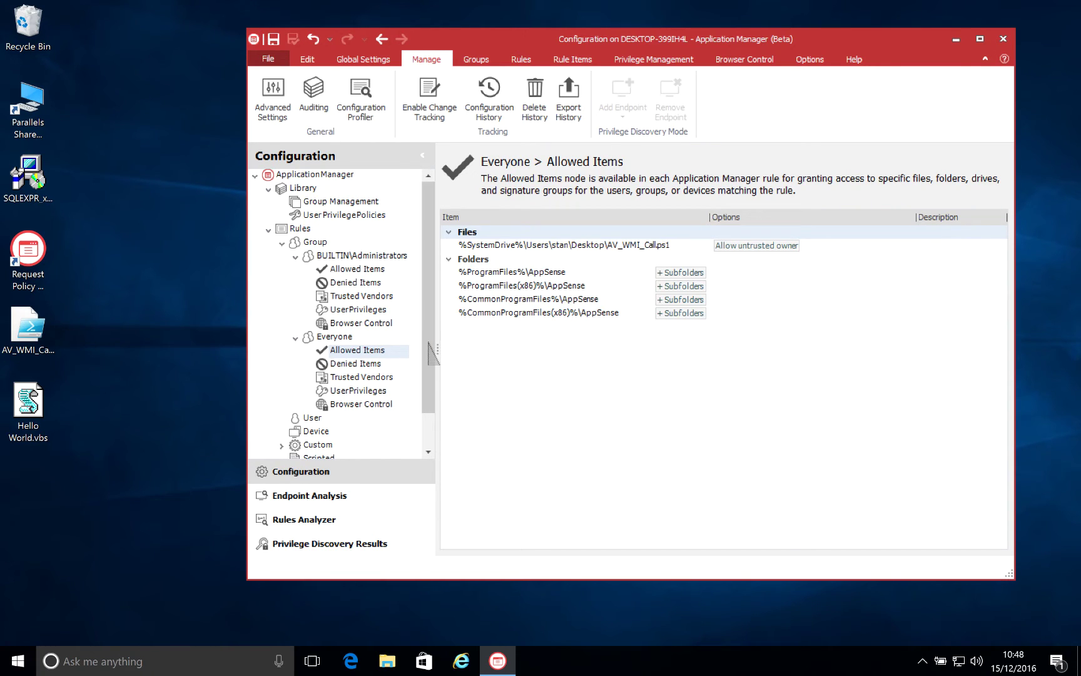
In Everyone's User Privileges, open System Controls > Self-Elevation and confirm the Self-Elevation Options
{"action": "left_click", "coordinate": [358, 391]}
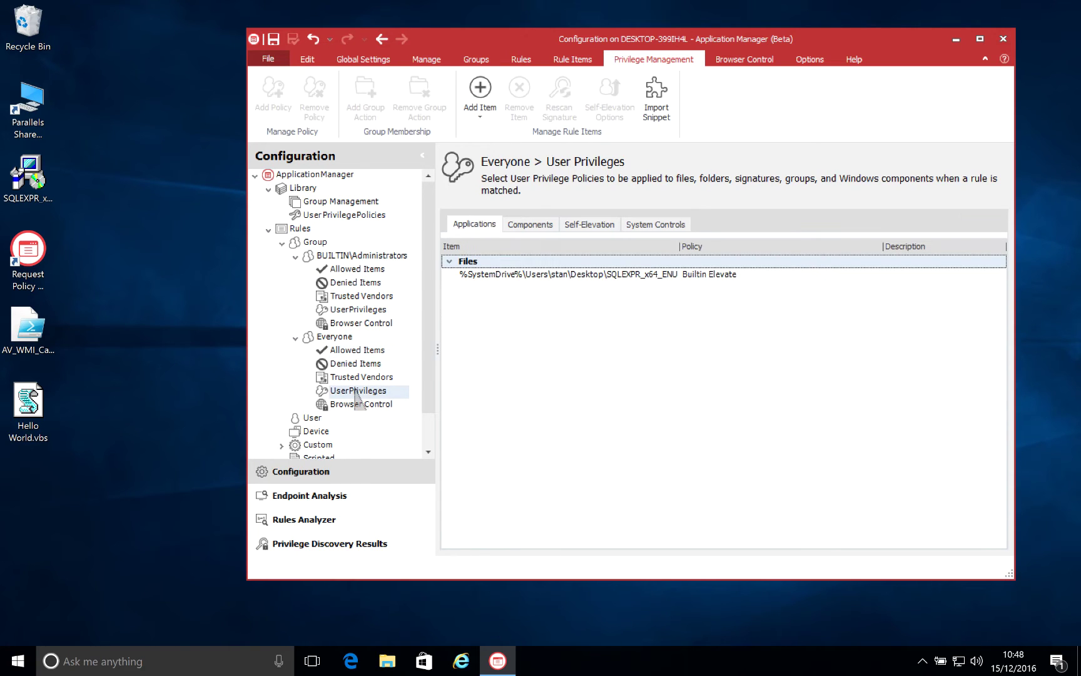
{"action": "left_click", "coordinate": [638, 225]}
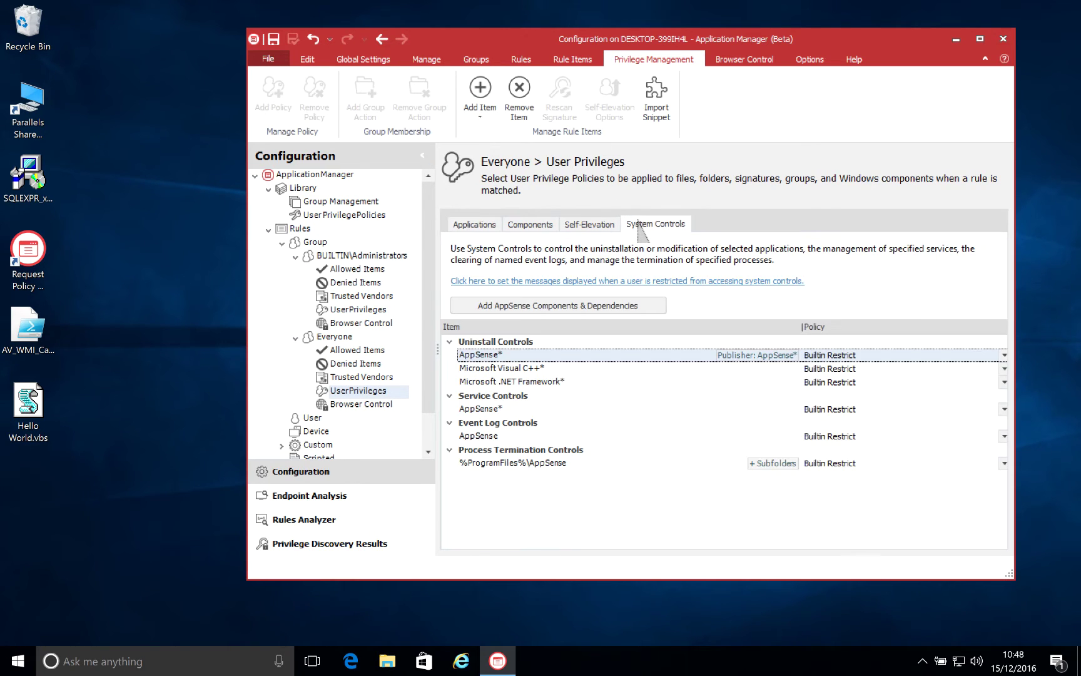
{"action": "left_click", "coordinate": [605, 223]}
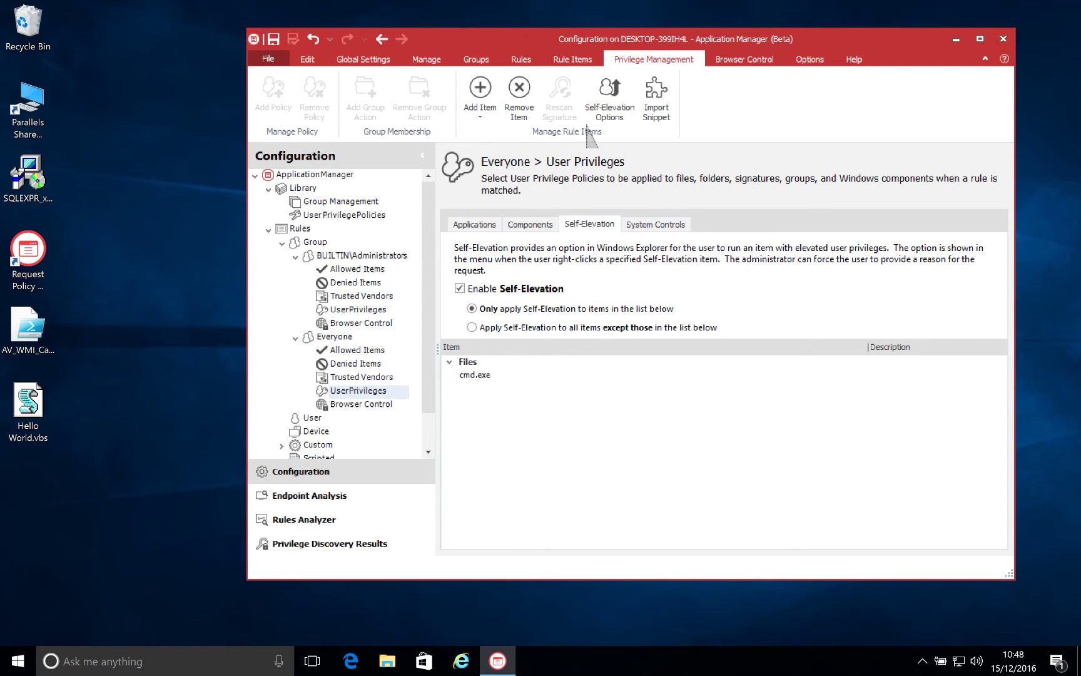
{"action": "left_click", "coordinate": [620, 100]}
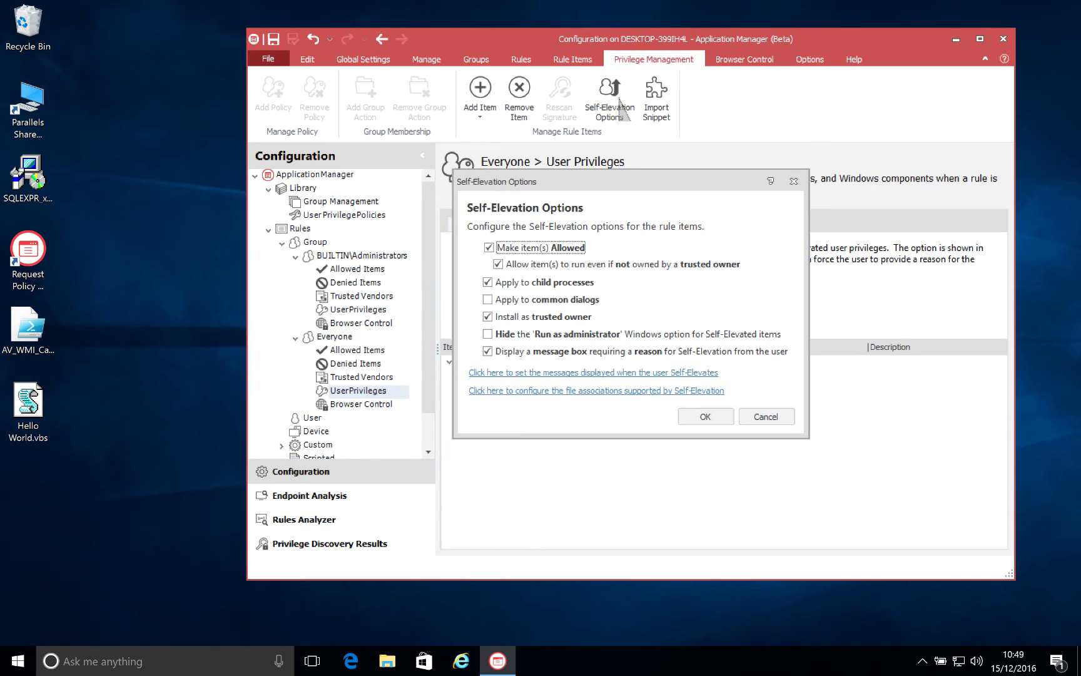
{"action": "left_click", "coordinate": [697, 412]}
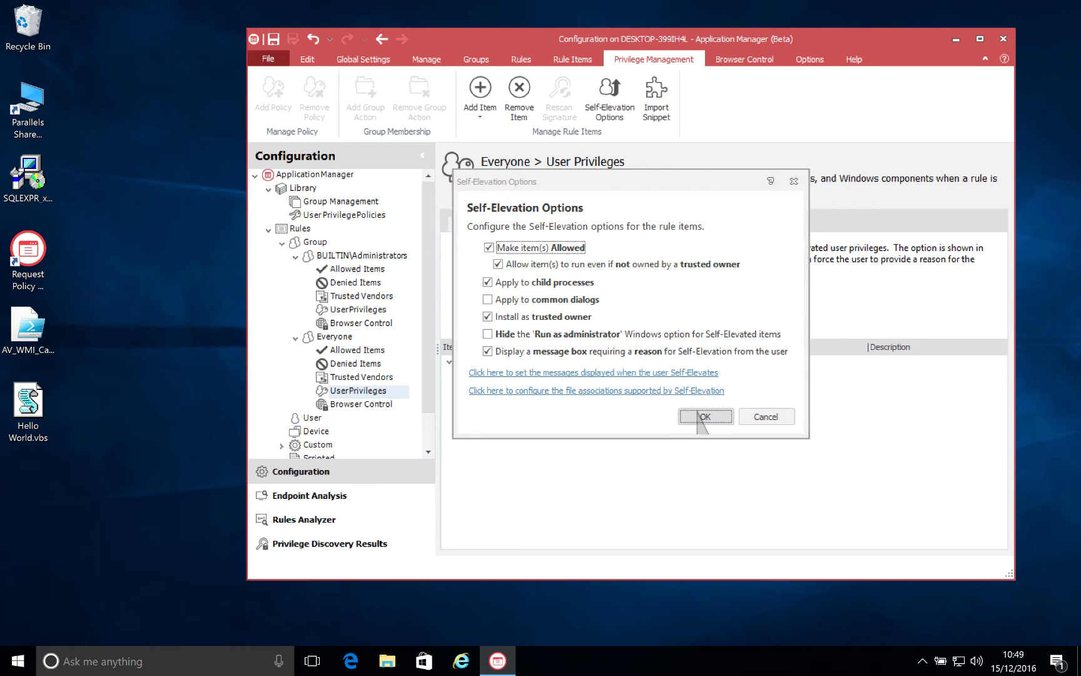
Browse File Explorer to C:\Windows\System32 and launch cmd.exe normally
{"action": "left_click", "coordinate": [387, 660]}
{"action": "scroll", "coordinate": [438, 337], "scroll_direction": "down", "scroll_amount": 4}
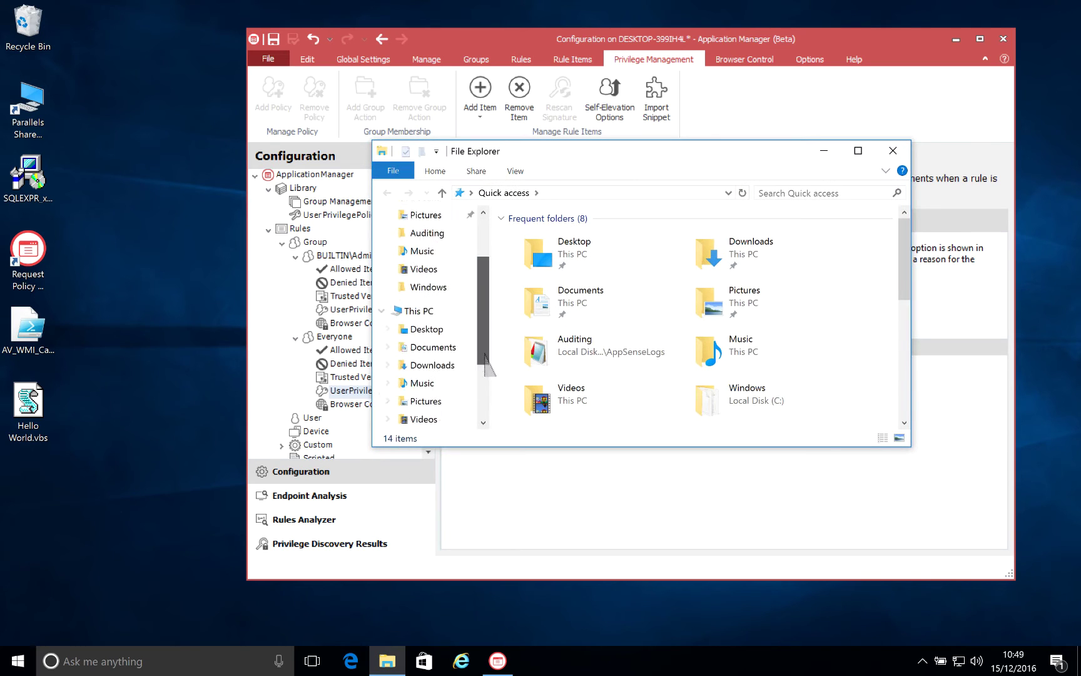
{"action": "left_click", "coordinate": [468, 323]}
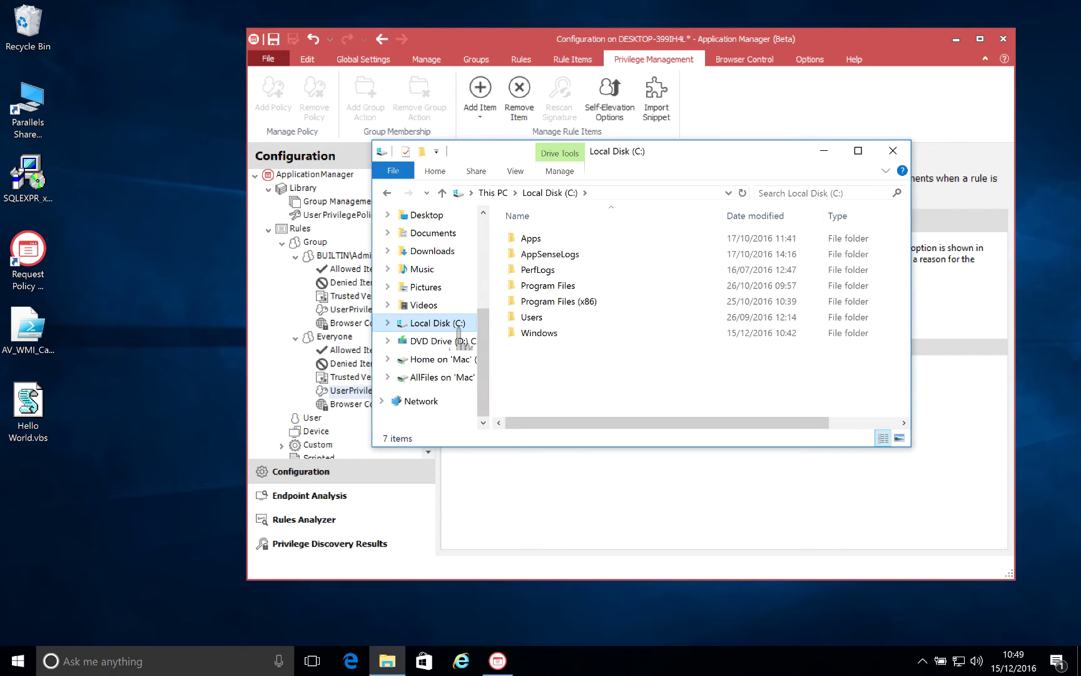
{"action": "double_click", "coordinate": [550, 334]}
{"action": "type", "text": "system"}
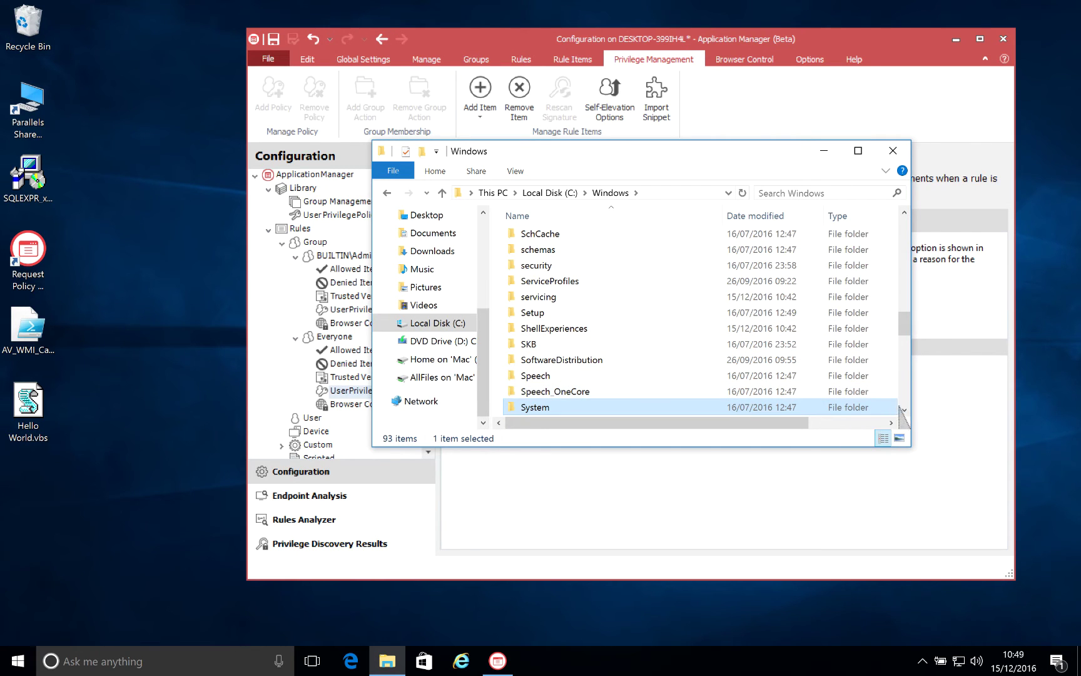
{"action": "left_click", "coordinate": [904, 410]}
{"action": "double_click", "coordinate": [634, 393]}
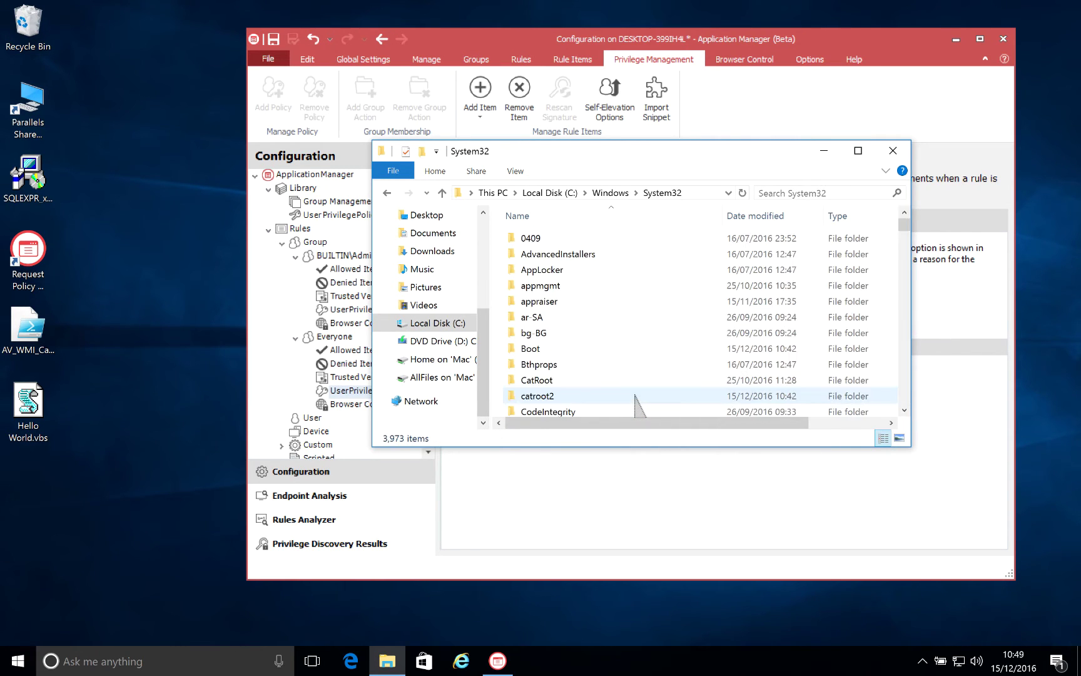
{"action": "type", "text": "cmd"}
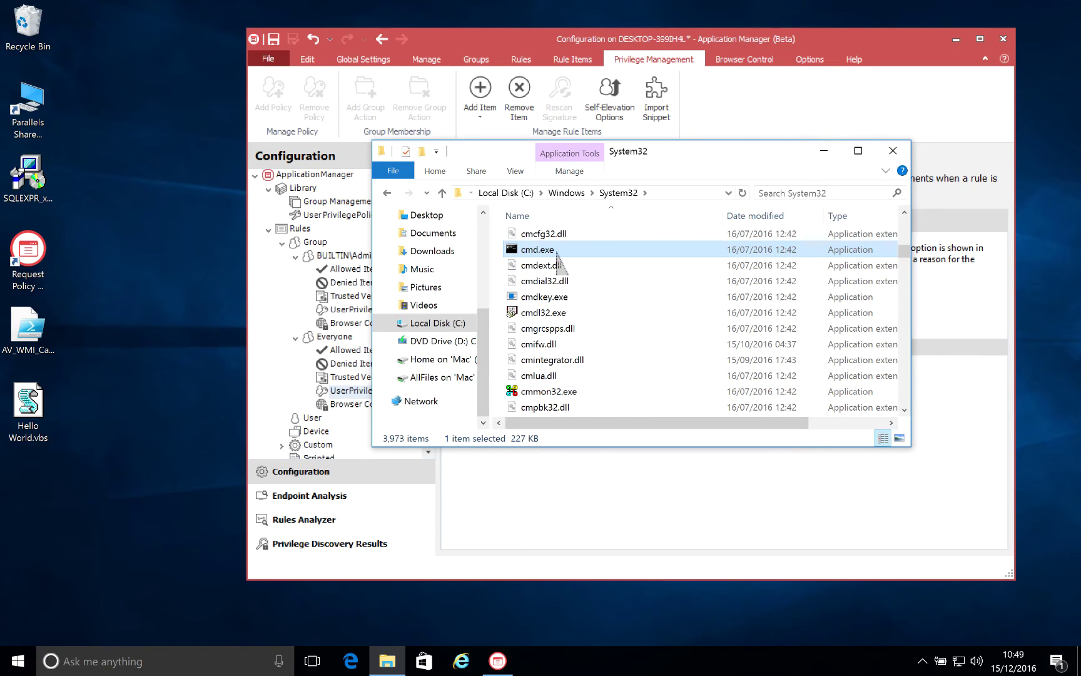
{"action": "double_click", "coordinate": [556, 249]}
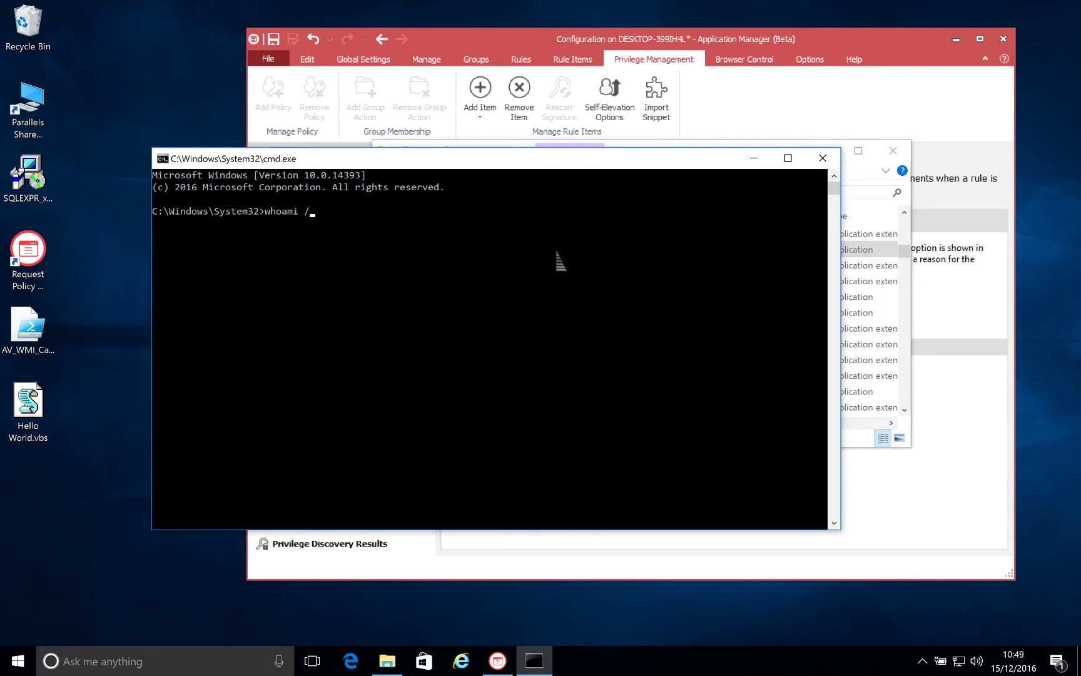
Run whoami /priv to list the standard privileges, then close the command prompt
{"action": "type", "text": "whoami /priv"}
{"action": "key", "text": "Return"}
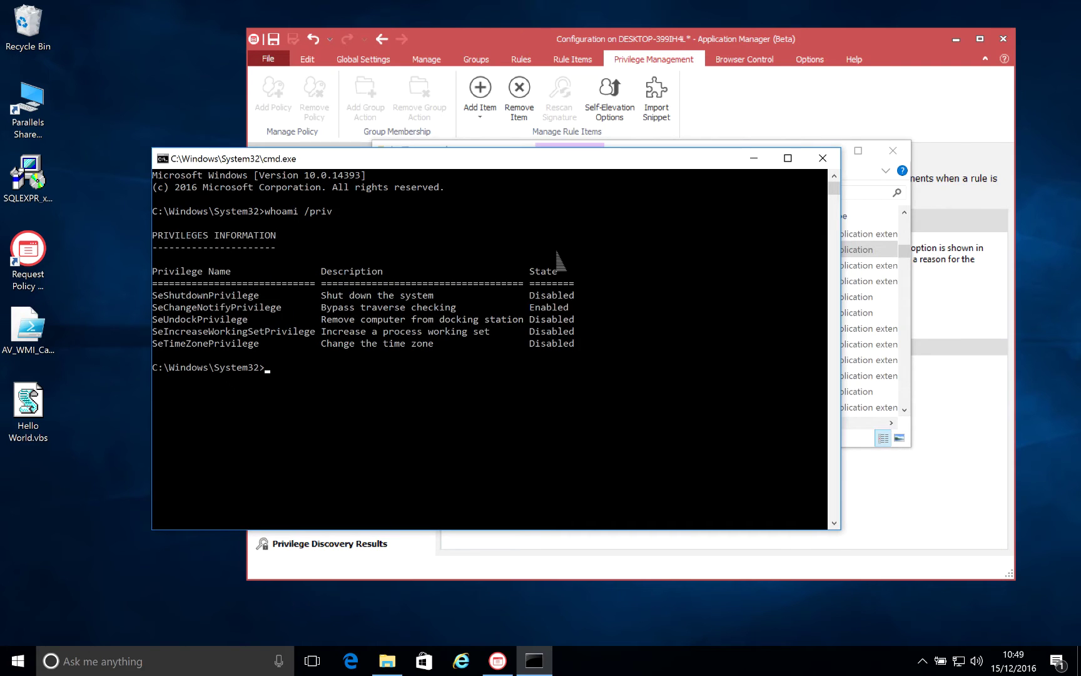
{"action": "left_click", "coordinate": [823, 159]}
Run cmd.exe with audited administrative privileges, entering a reason and continuing
{"action": "right_click", "coordinate": [565, 249]}
{"action": "left_click", "coordinate": [620, 311]}
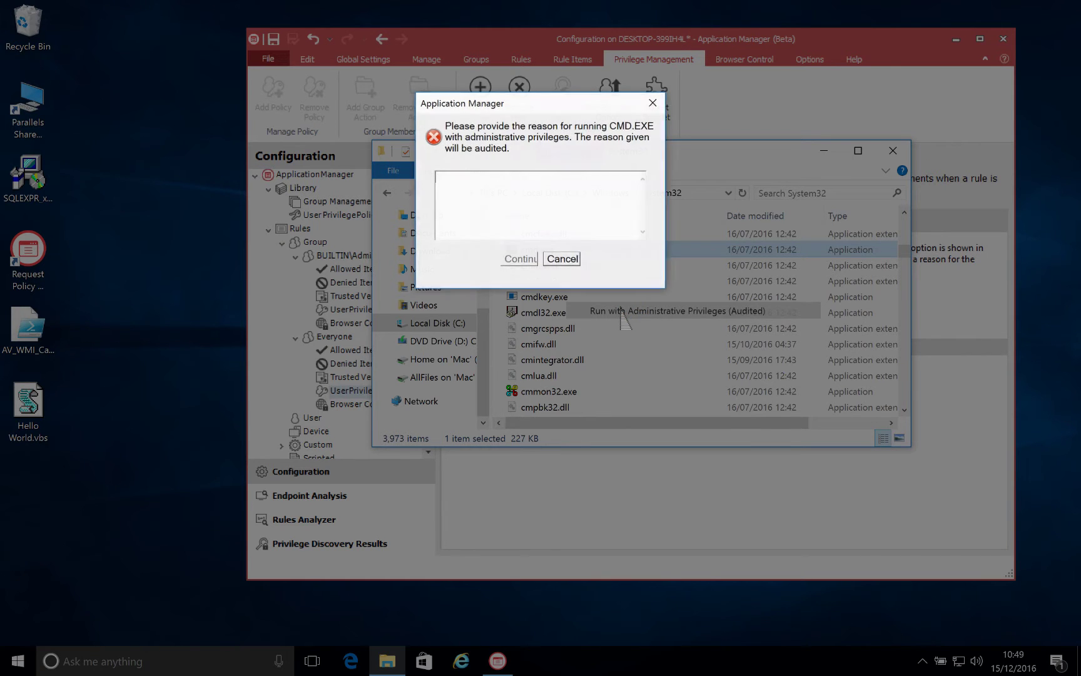
{"action": "type", "text": "Demo"}
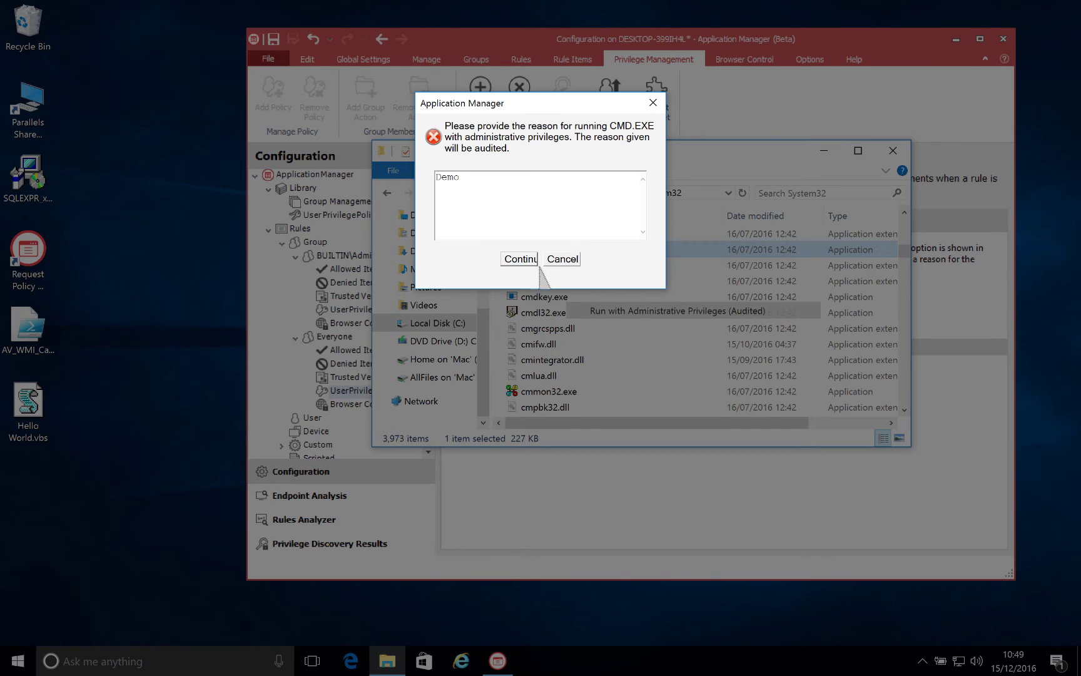
{"action": "left_click", "coordinate": [518, 259]}
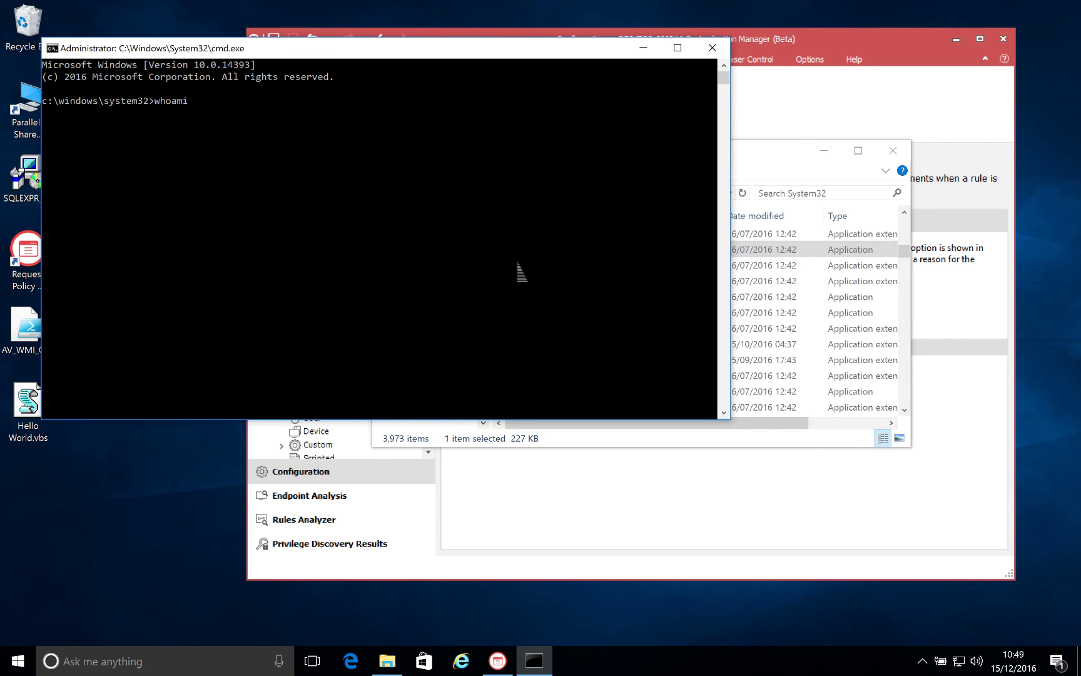
Run whoami /priv to confirm full privileges, then close the prompt and File Explorer
{"action": "key", "text": "Return"}
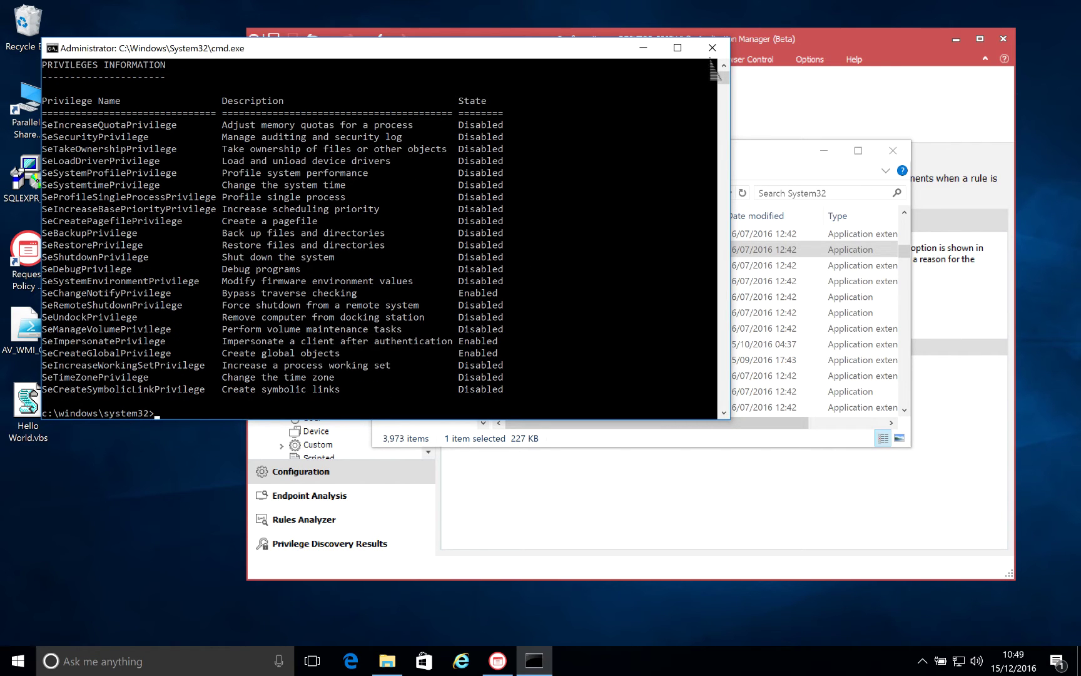
{"action": "left_click", "coordinate": [712, 47]}
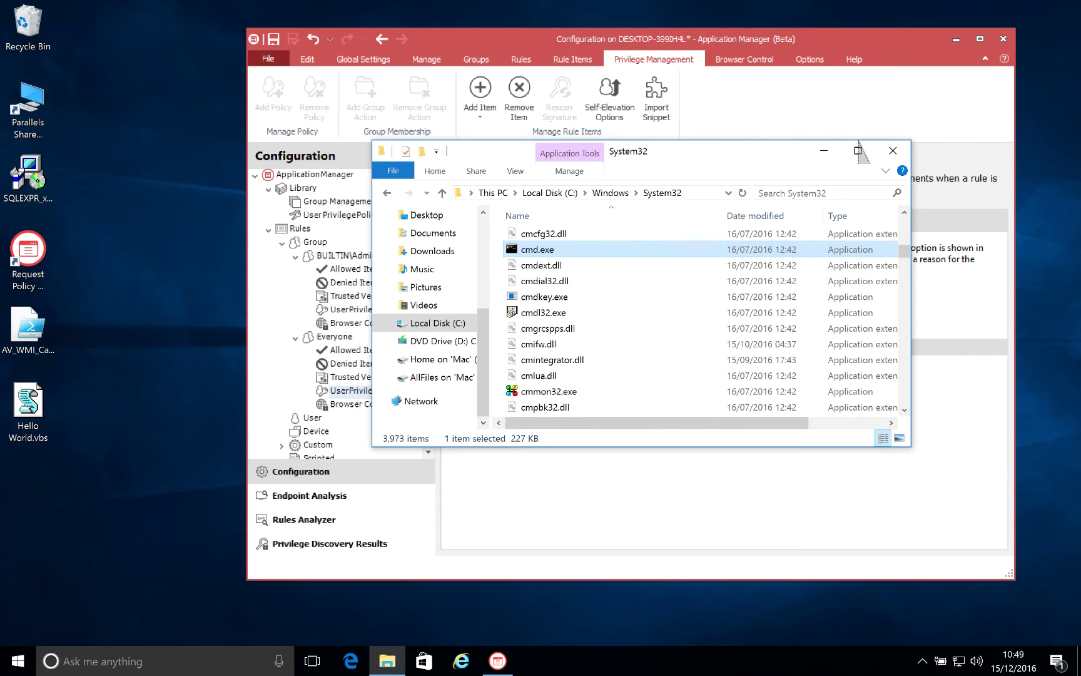
{"action": "left_click", "coordinate": [892, 150]}
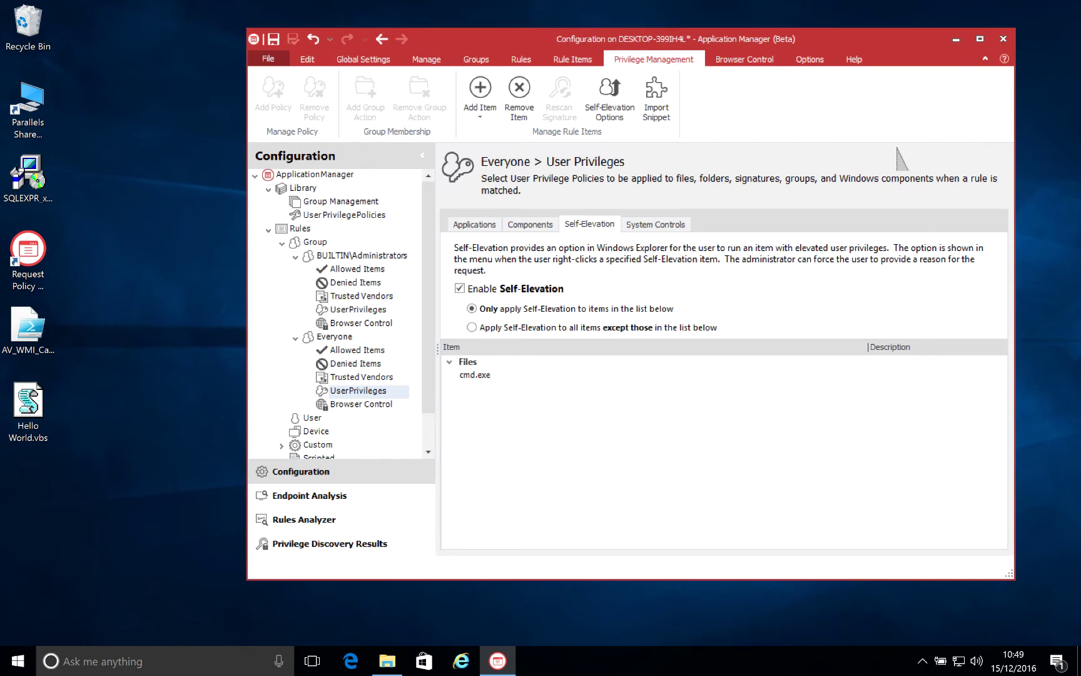
Add Hello World.vbs from the Desktop to Everyone's Self-Elevation list and save the configuration
{"action": "right_click", "coordinate": [482, 414]}
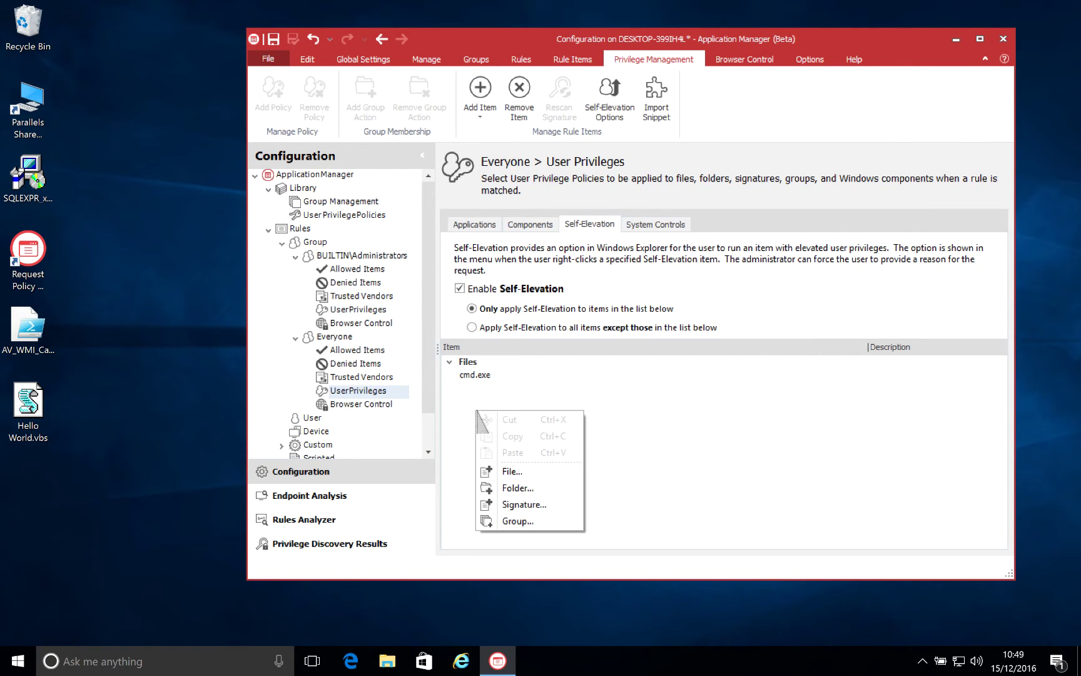
{"action": "left_click", "coordinate": [510, 471]}
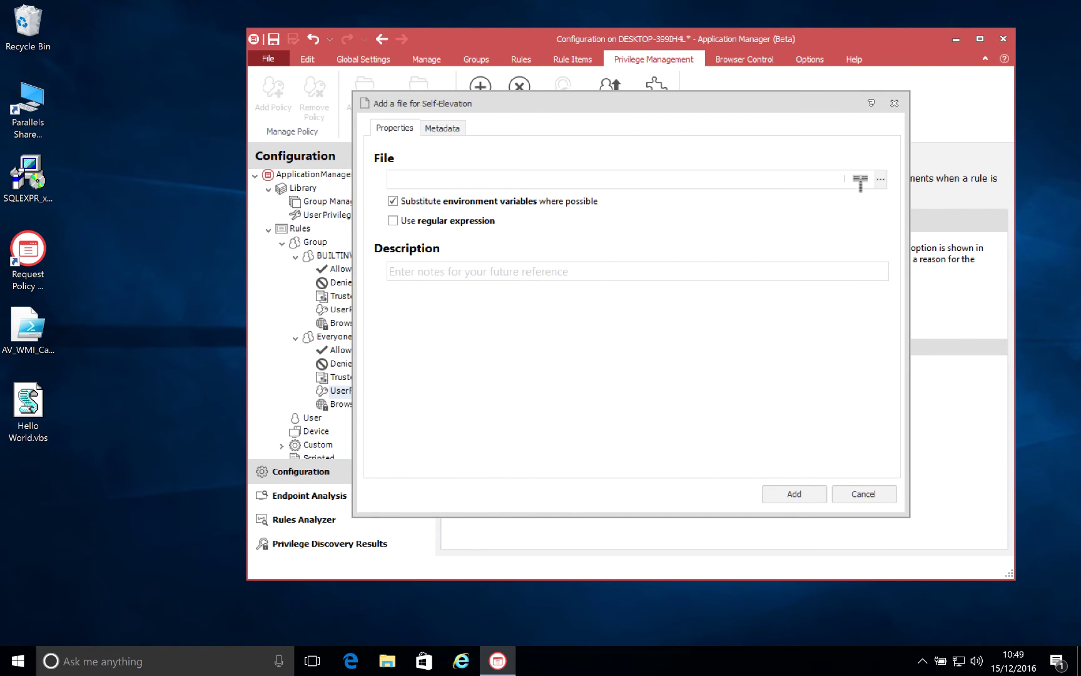
{"action": "left_click", "coordinate": [880, 180]}
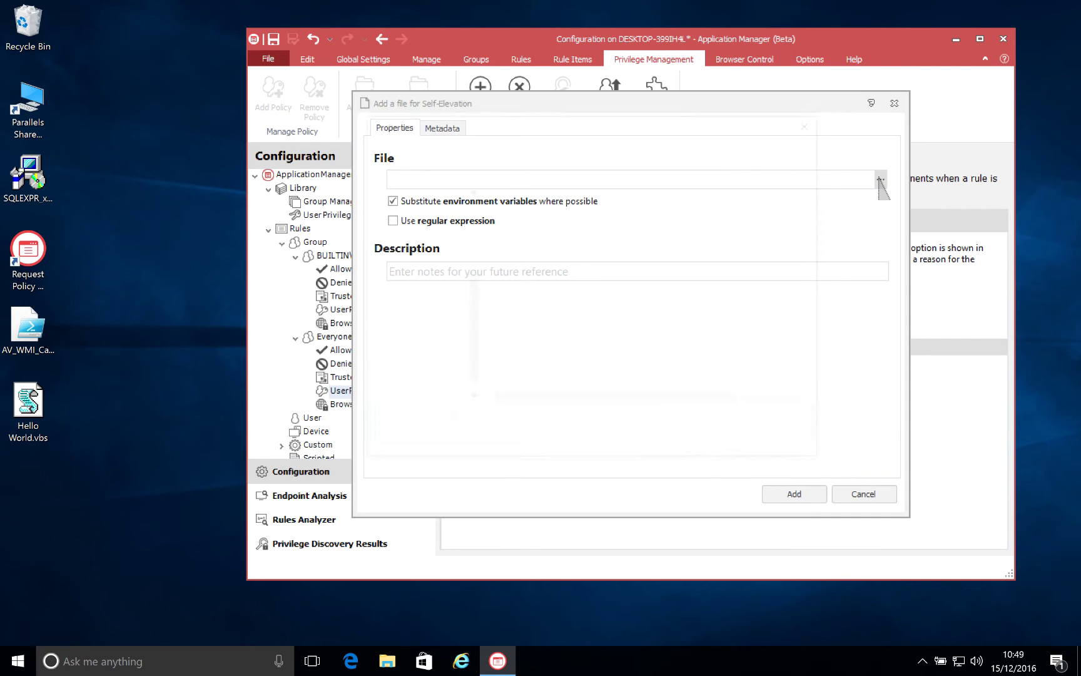
{"action": "left_click", "coordinate": [575, 233]}
{"action": "left_click", "coordinate": [707, 446]}
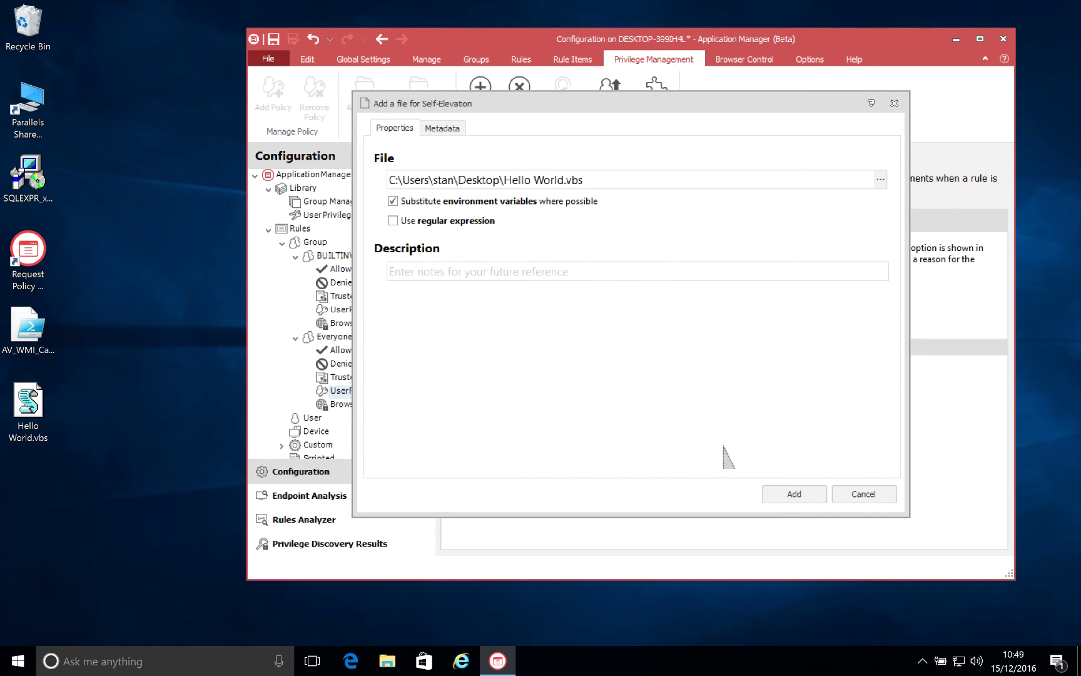
{"action": "left_click", "coordinate": [793, 493]}
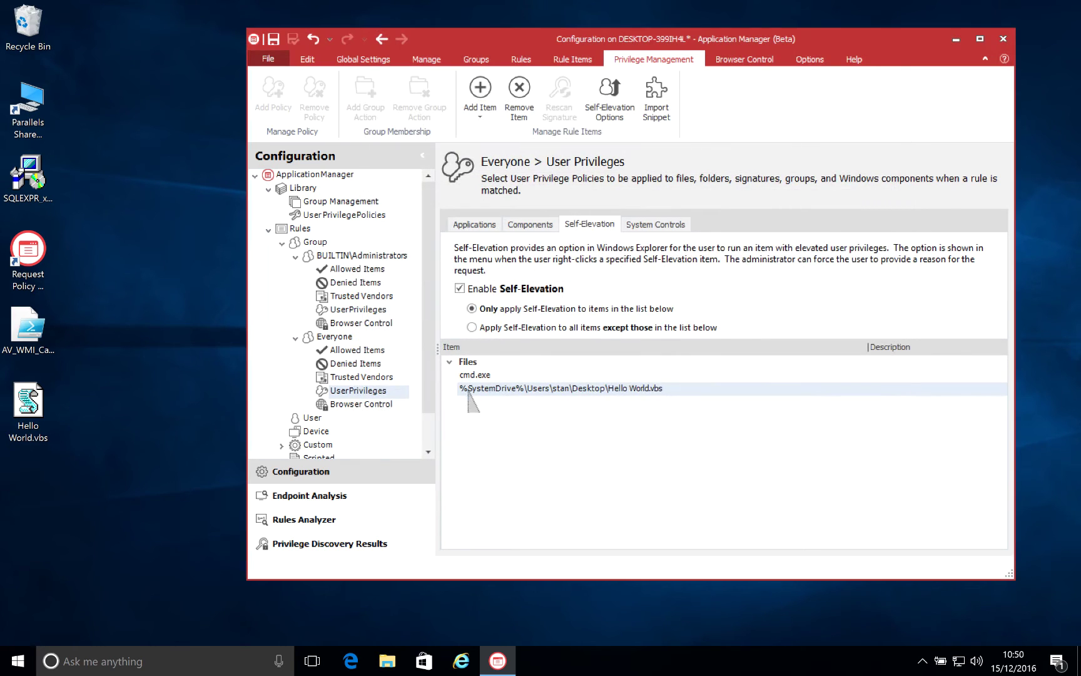
{"action": "left_click", "coordinate": [273, 39]}
{"action": "right_click", "coordinate": [27, 411]}
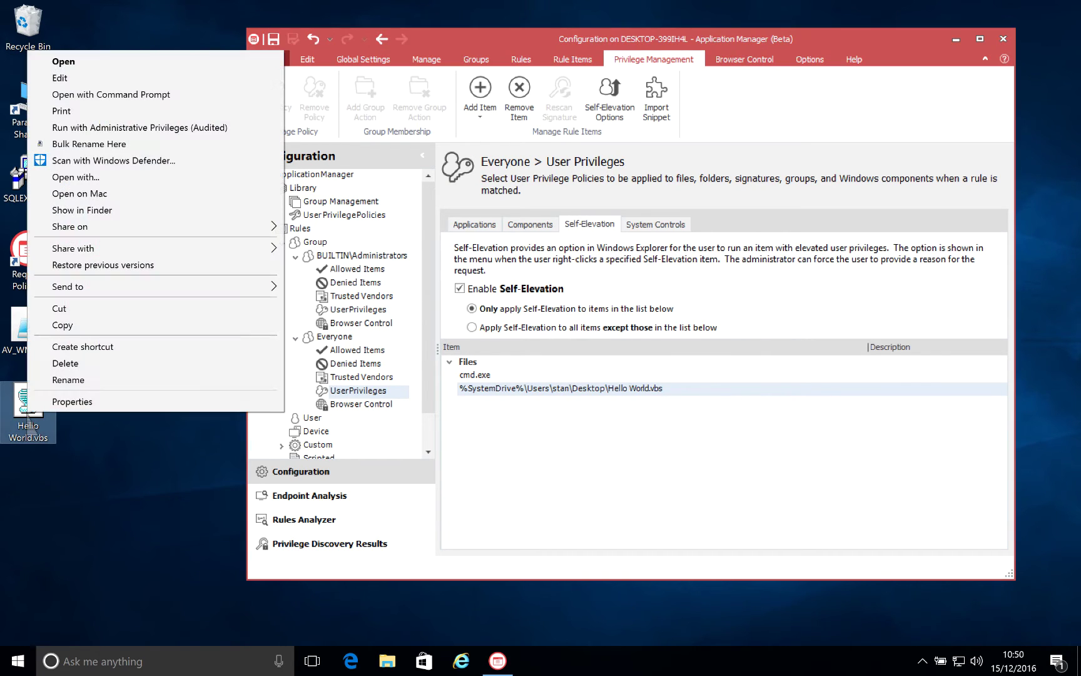
Run Hello World.vbs with audited admin privileges using reason Demo, then dismiss its HelloWorld message
{"action": "left_click", "coordinate": [113, 128]}
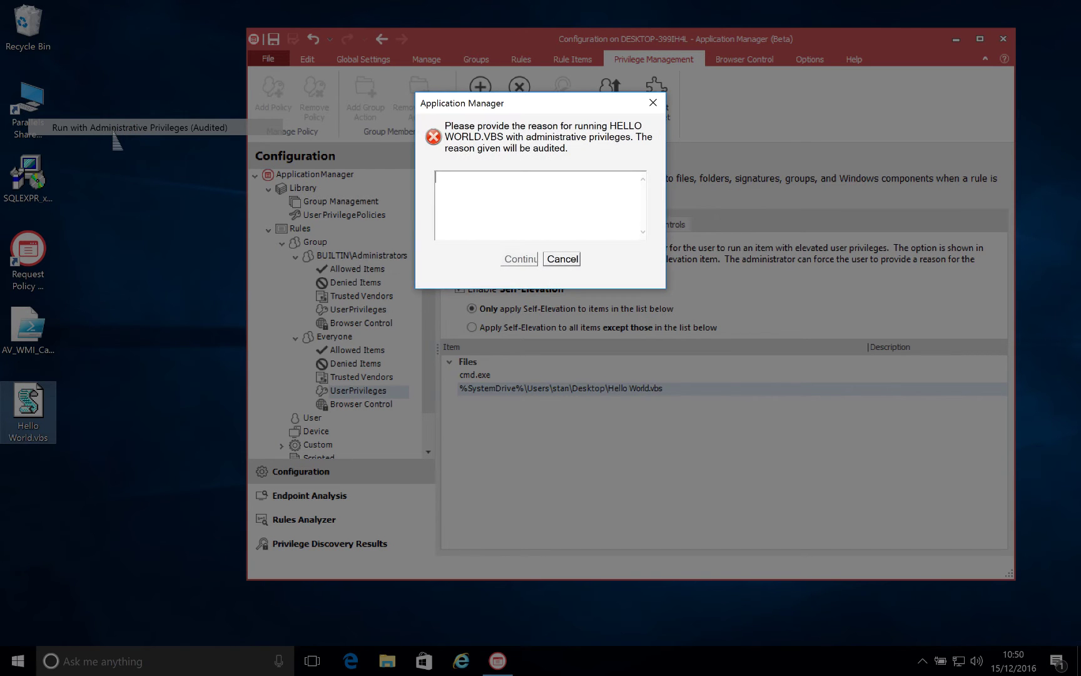
{"action": "type", "text": "Demo"}
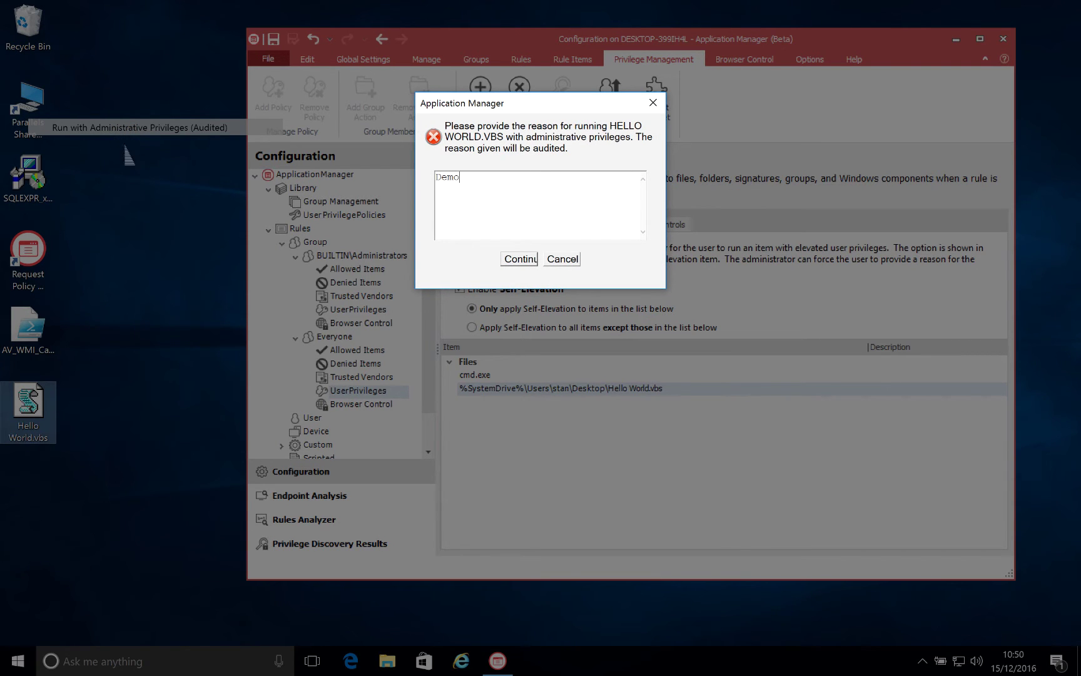
{"action": "left_click", "coordinate": [520, 259]}
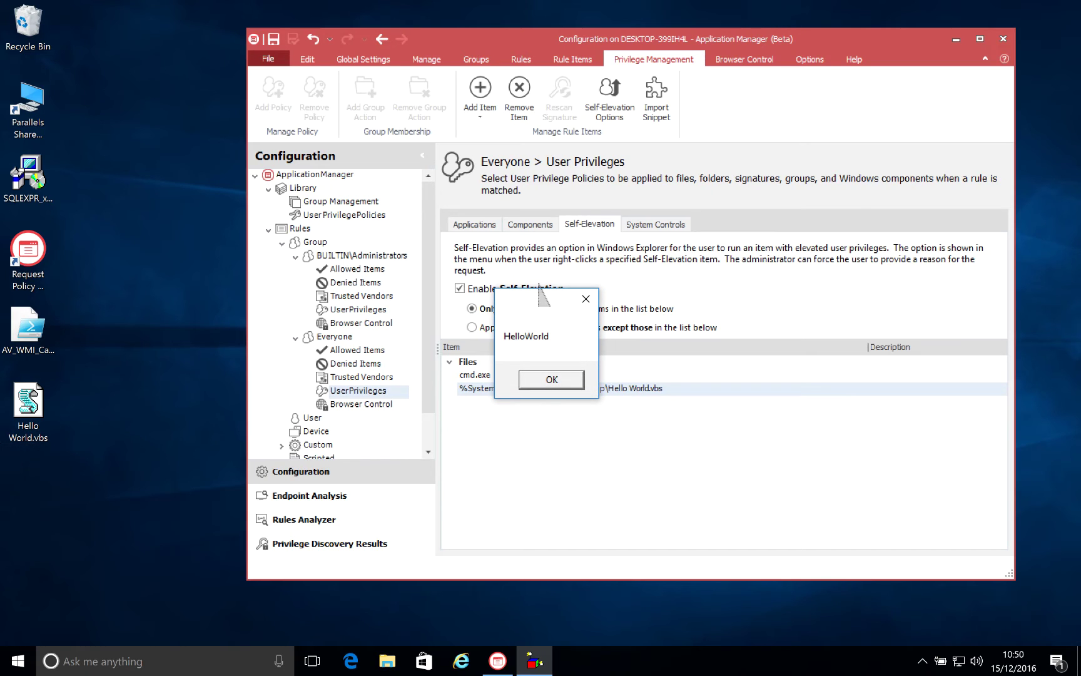
{"action": "left_click", "coordinate": [552, 380]}
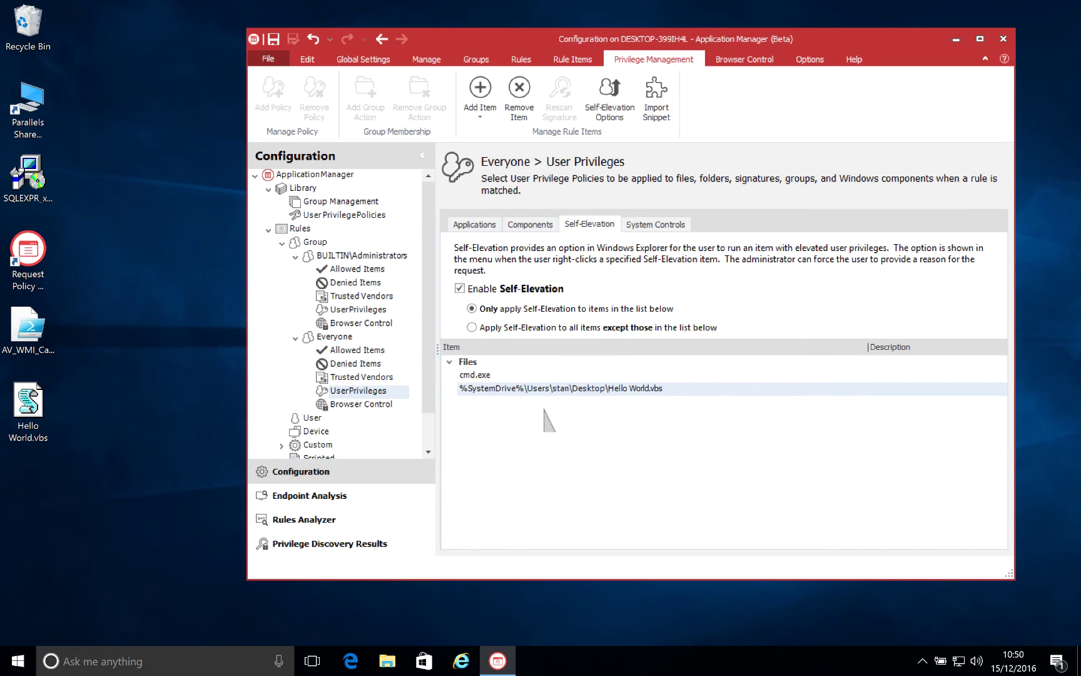
In Advanced Settings, change the vbs self-elevation association from wscript.exe to random.exe
{"action": "left_click", "coordinate": [427, 60]}
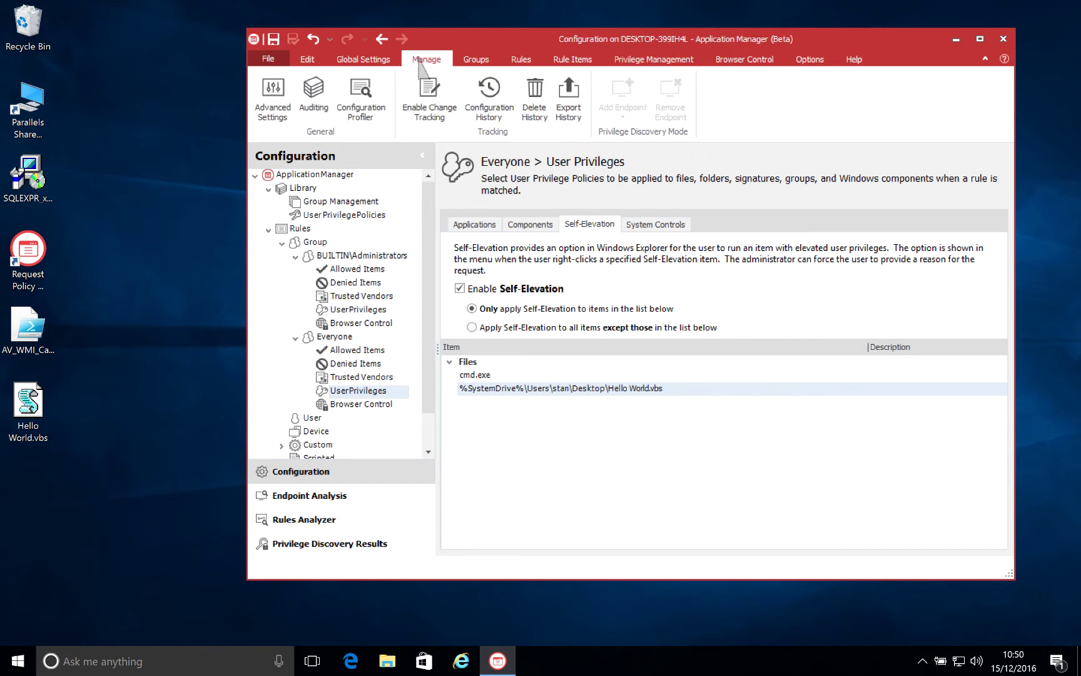
{"action": "left_click", "coordinate": [273, 104]}
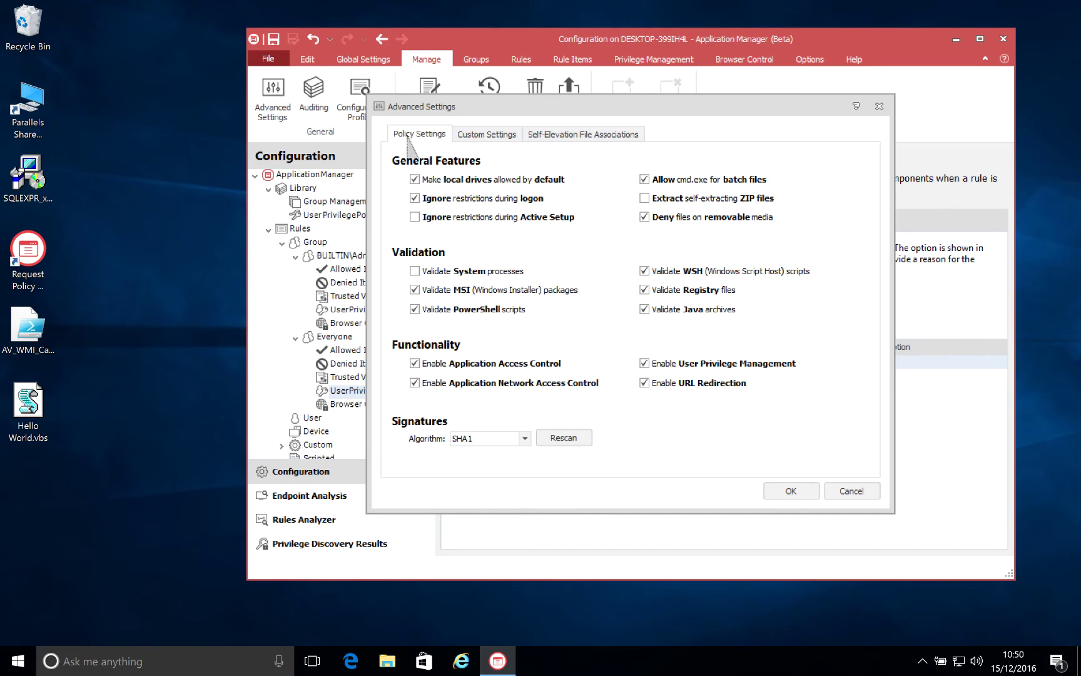
{"action": "left_click", "coordinate": [557, 135]}
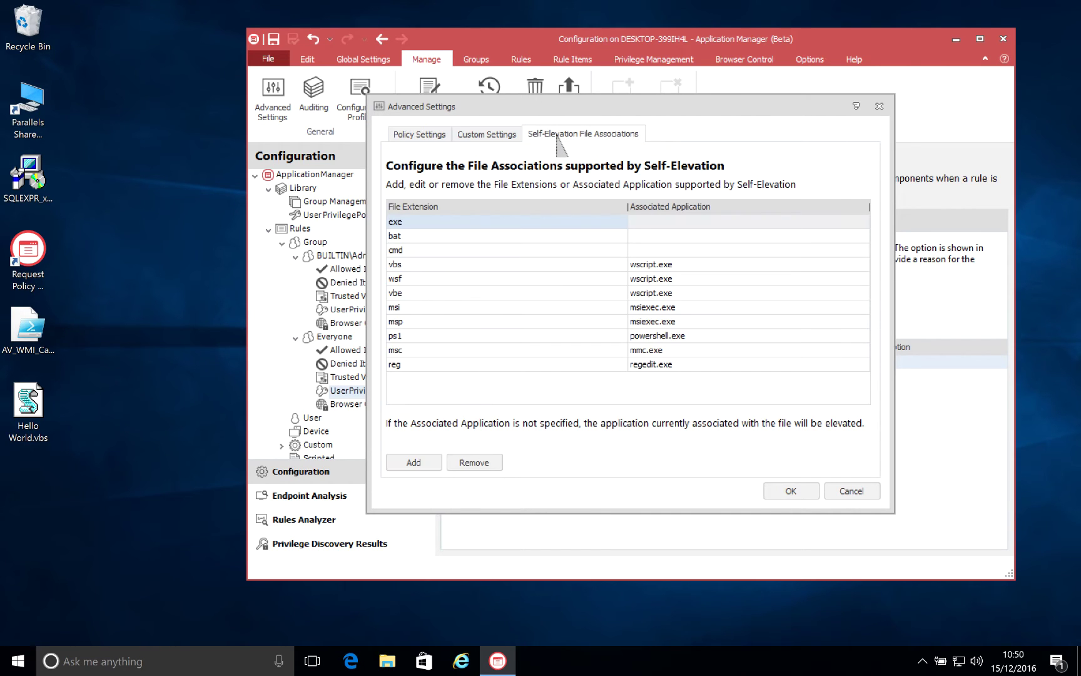
{"action": "left_click", "coordinate": [507, 264]}
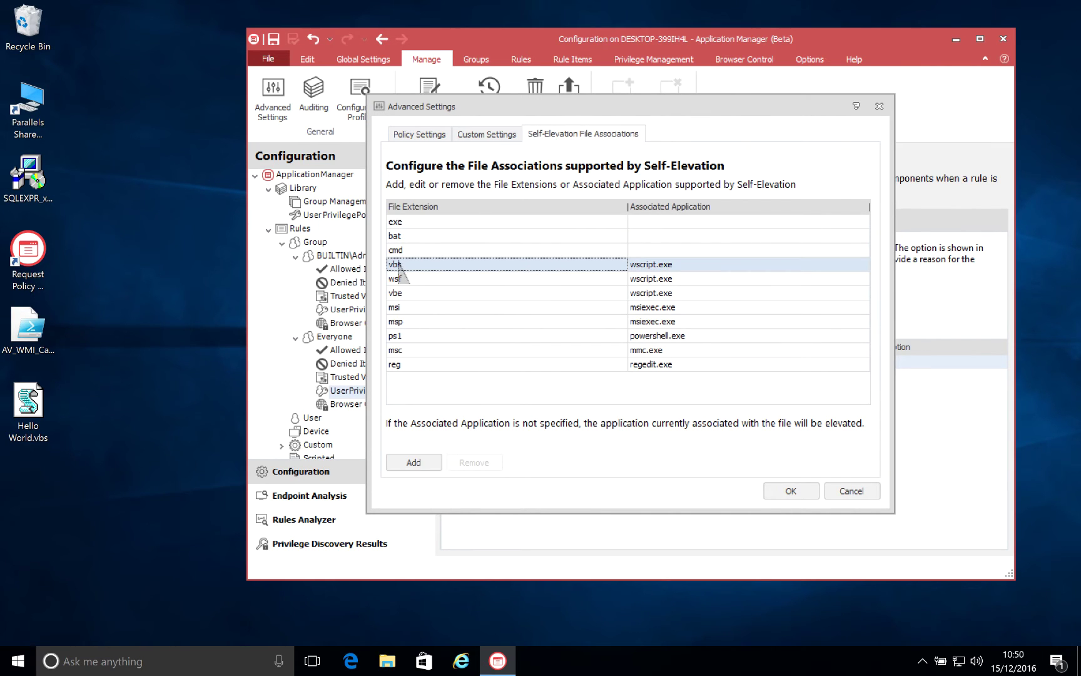
{"action": "left_click", "coordinate": [682, 268]}
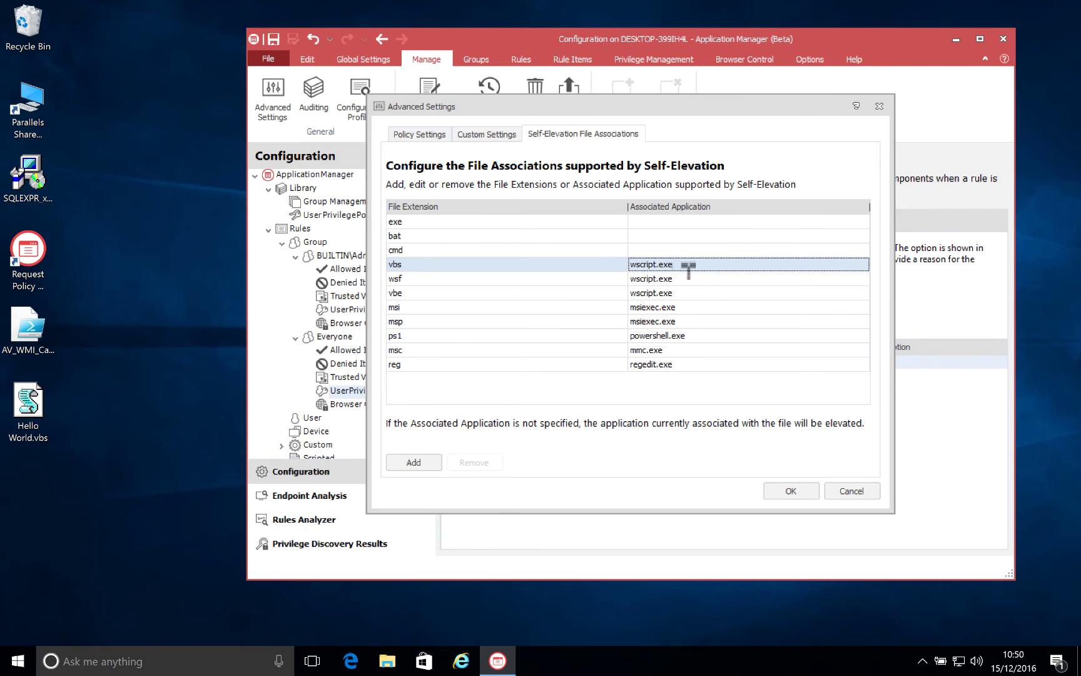
{"action": "key", "text": "ctrl+a"}
{"action": "type", "text": "r"}
Apply the vbs association change and save the Application Manager configuration
{"action": "left_click", "coordinate": [792, 492]}
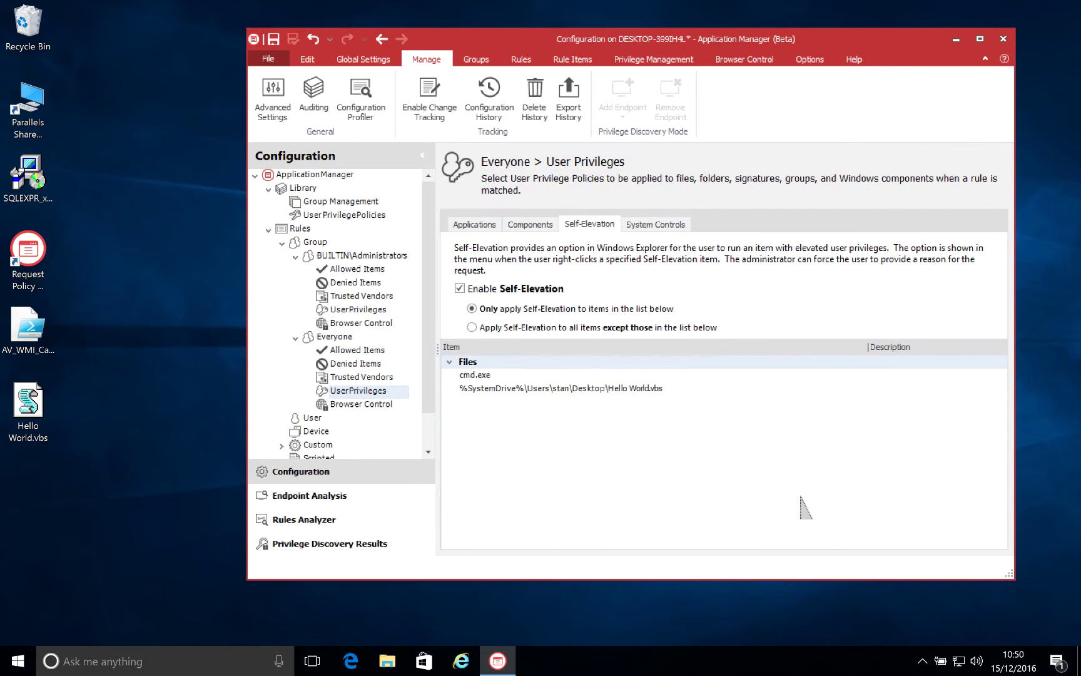
{"action": "left_click", "coordinate": [272, 39]}
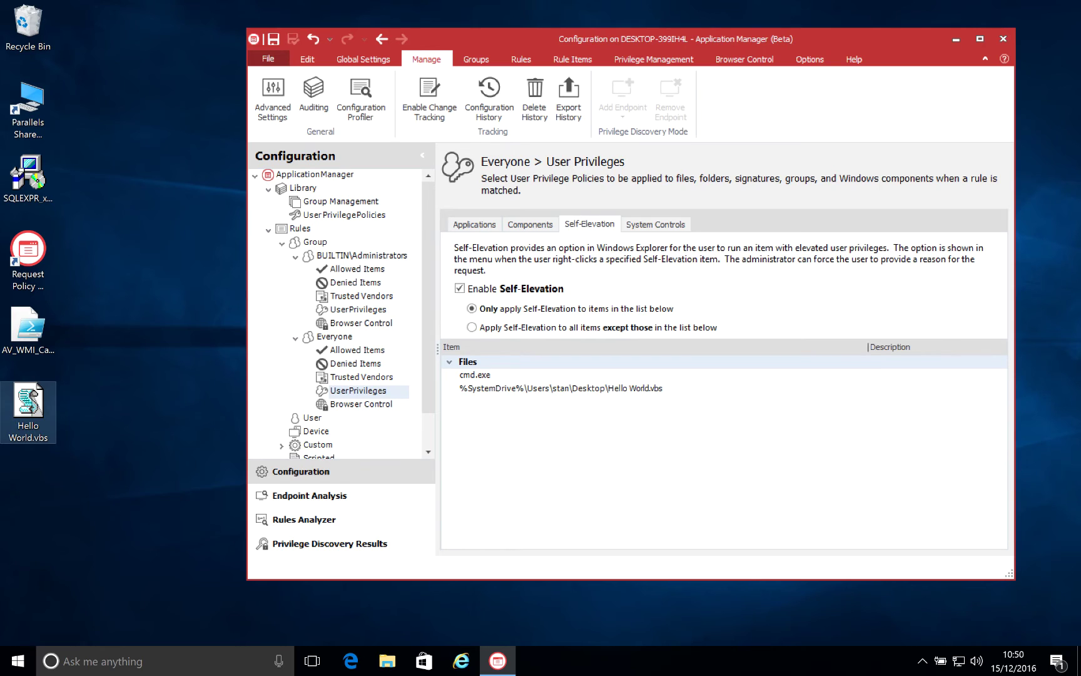
{"action": "right_click", "coordinate": [34, 392]}
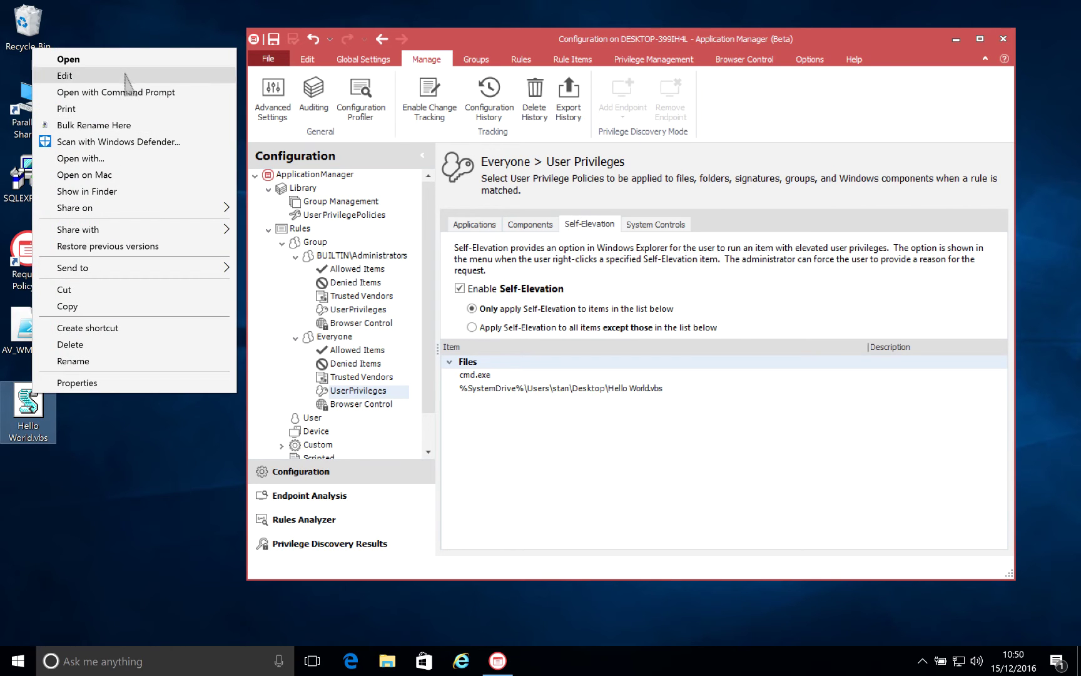
{"action": "left_click", "coordinate": [178, 433]}
{"action": "left_click", "coordinate": [178, 433]}
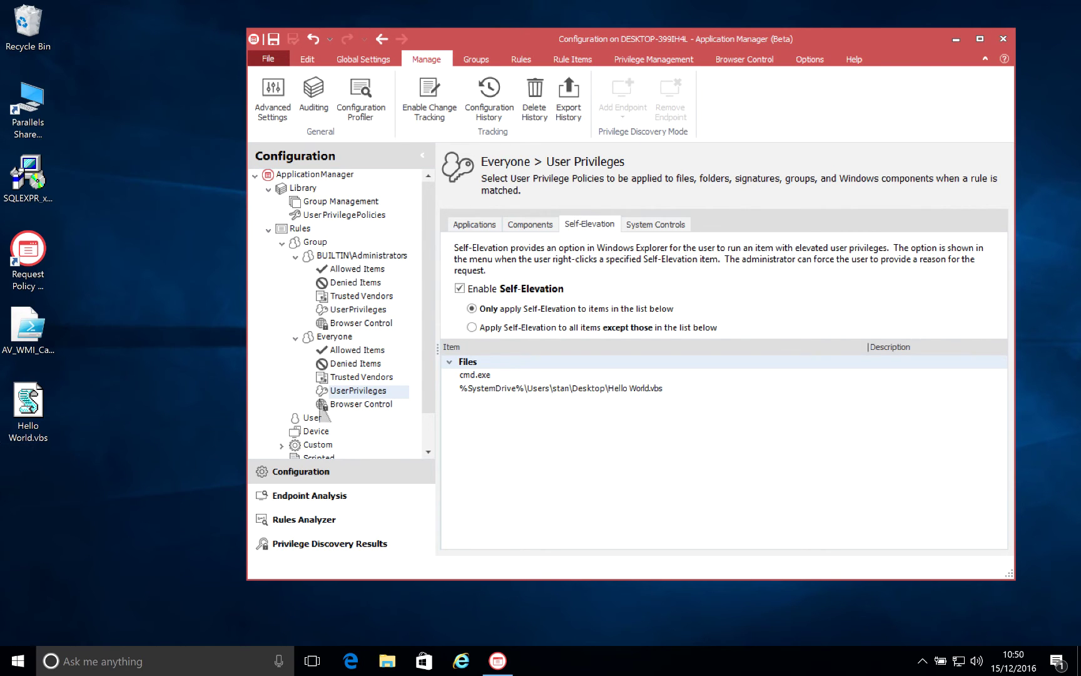
{"action": "left_click", "coordinate": [513, 414]}
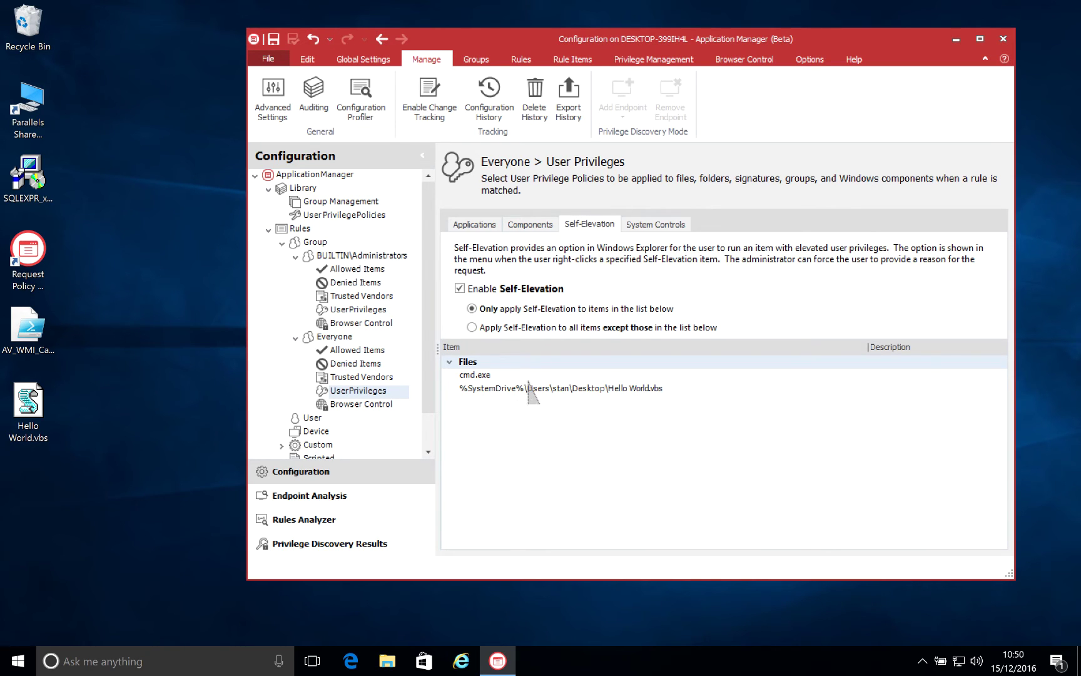
Open Everyone's Allowed Items and confirm SQLEXPR_x64_ENU.exe is refused as not authorized
{"action": "left_click", "coordinate": [475, 225]}
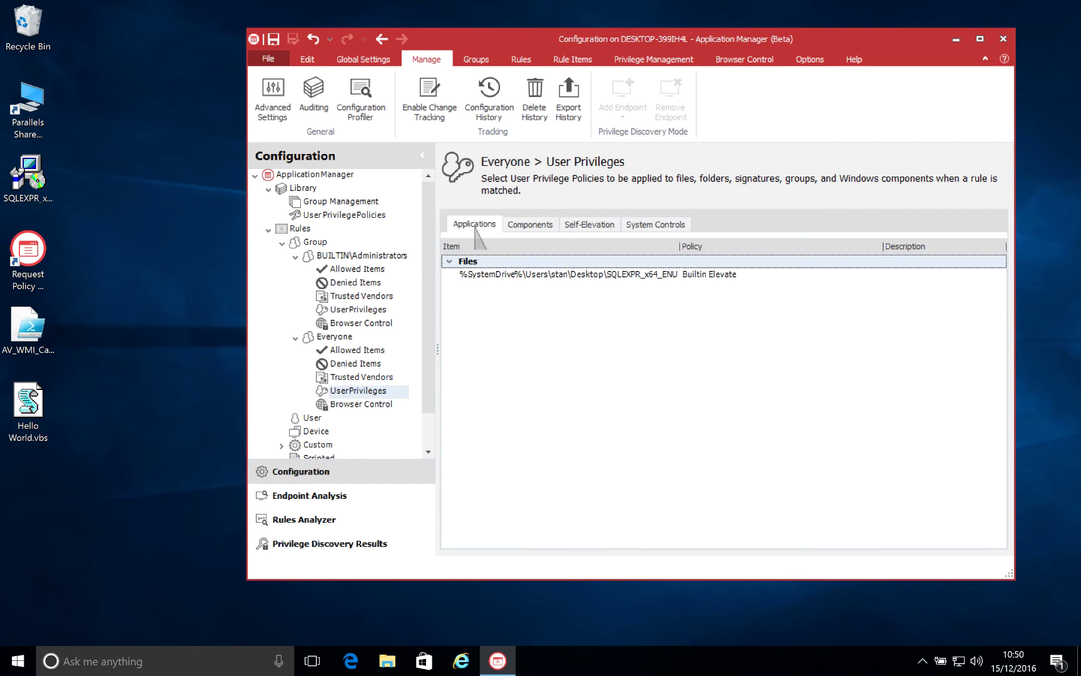
{"action": "left_click", "coordinate": [356, 354]}
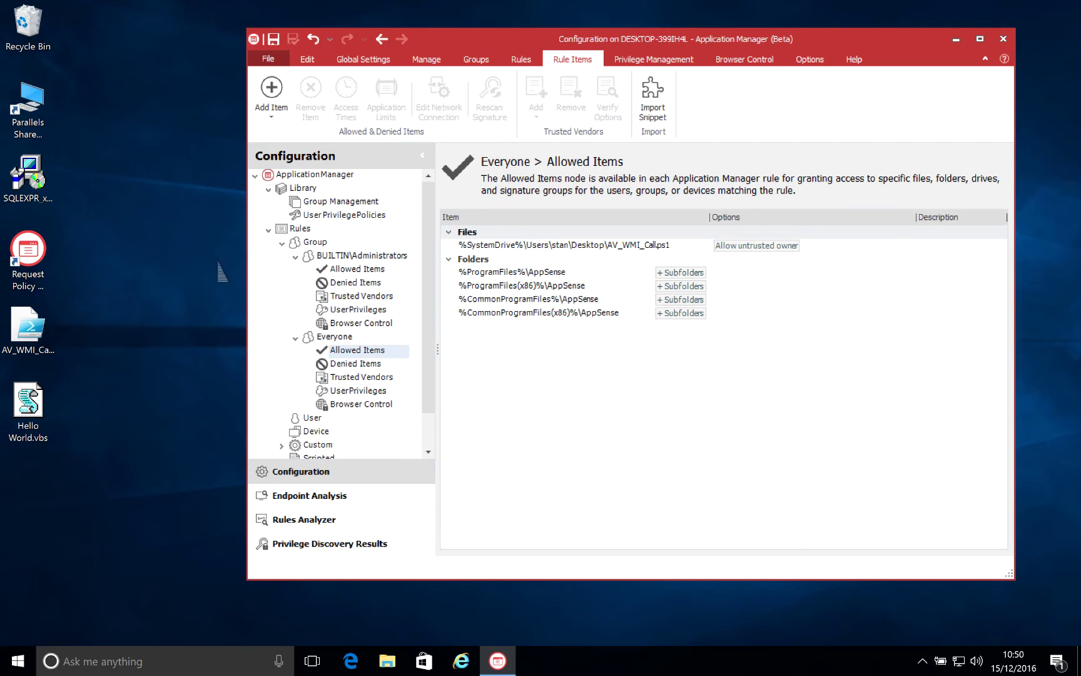
{"action": "left_click", "coordinate": [198, 262]}
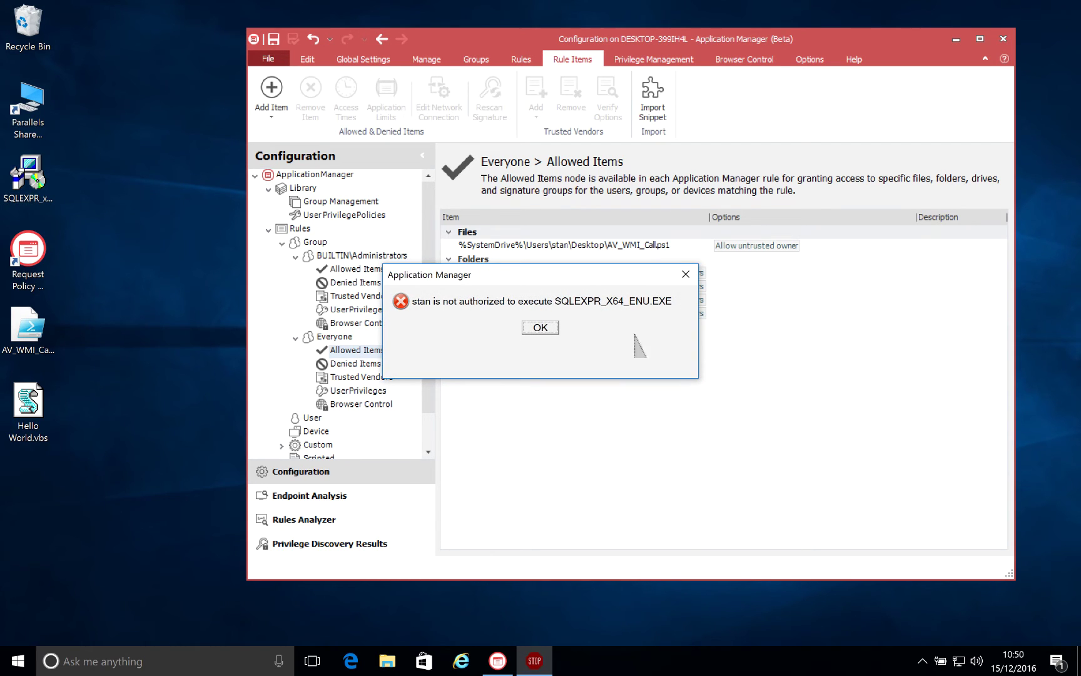
{"action": "left_click", "coordinate": [540, 327]}
Add SQLEXPR_x64_ENU.exe to Everyone's Allowed Items with Allow untrusted owner ticked
{"action": "right_click", "coordinate": [479, 341]}
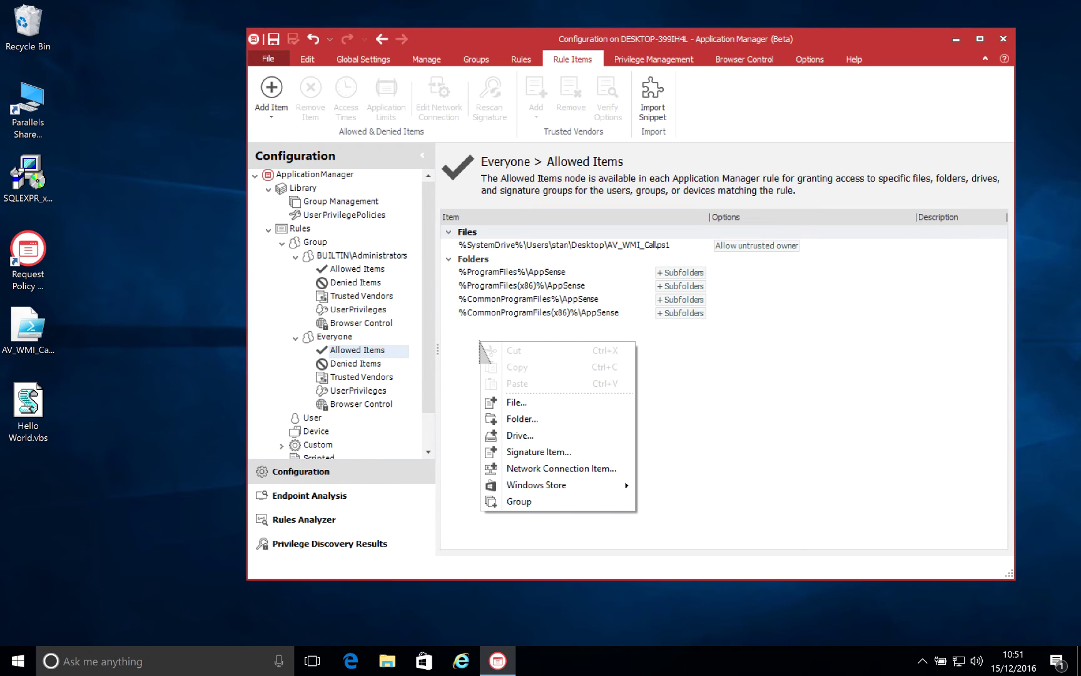
{"action": "left_click", "coordinate": [539, 403]}
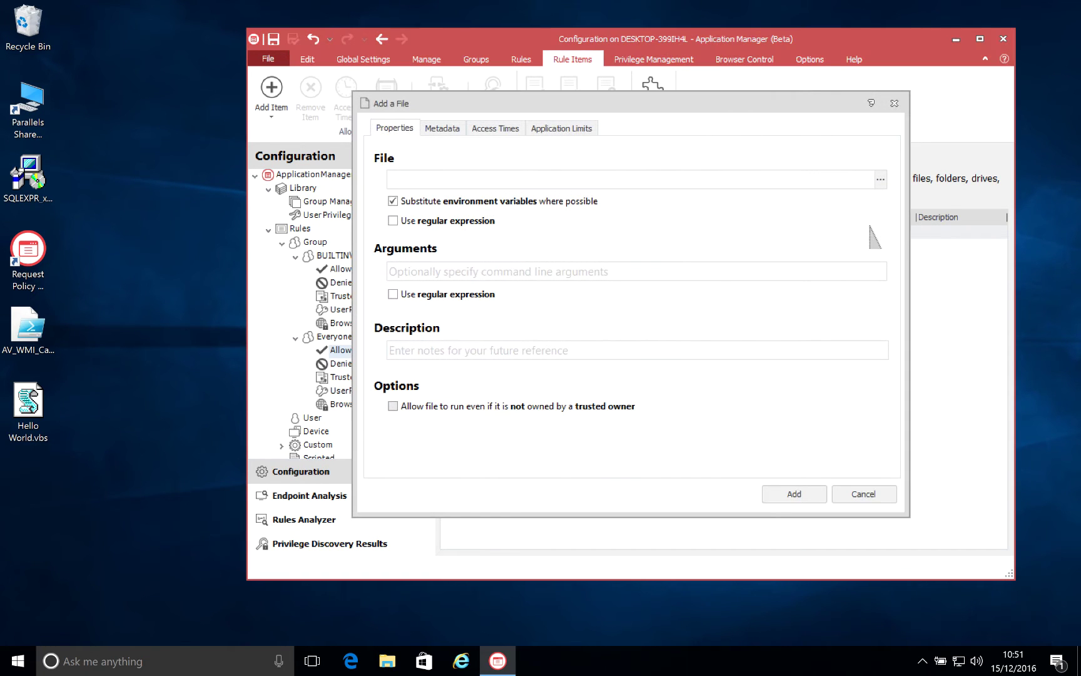
{"action": "left_click", "coordinate": [881, 180]}
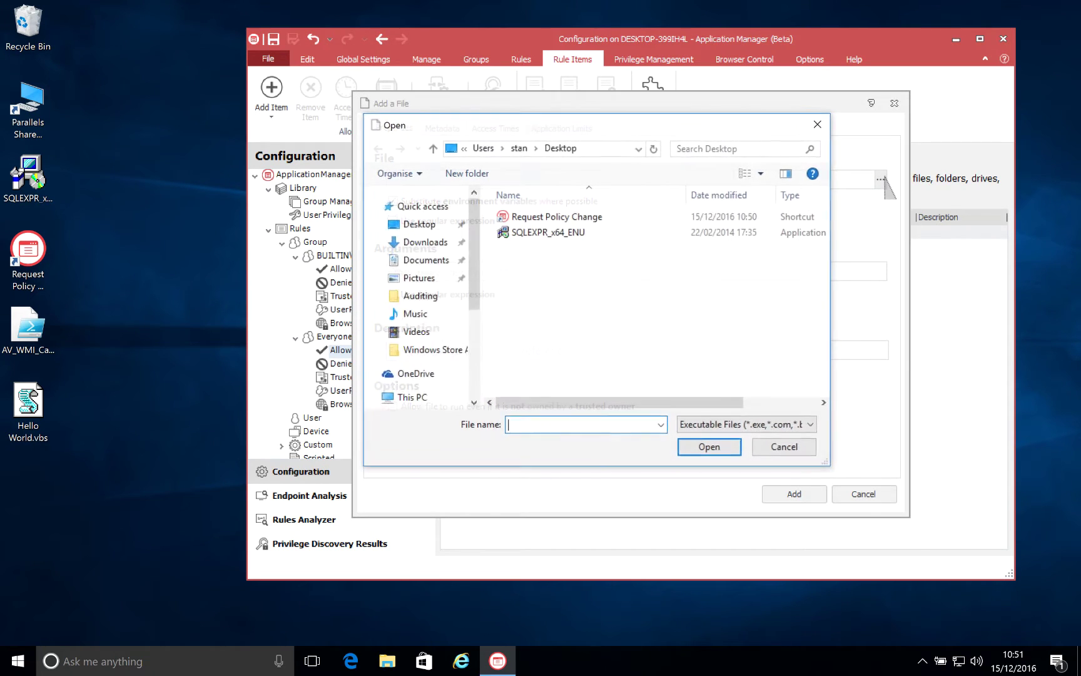
{"action": "left_click", "coordinate": [628, 230]}
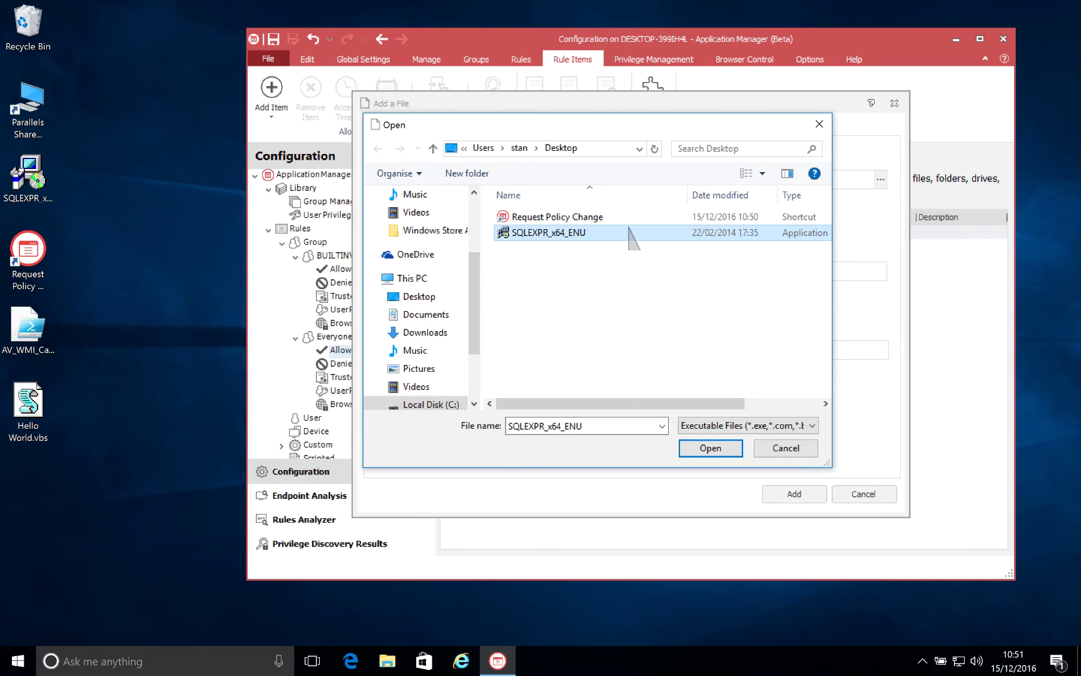
{"action": "left_click", "coordinate": [719, 448]}
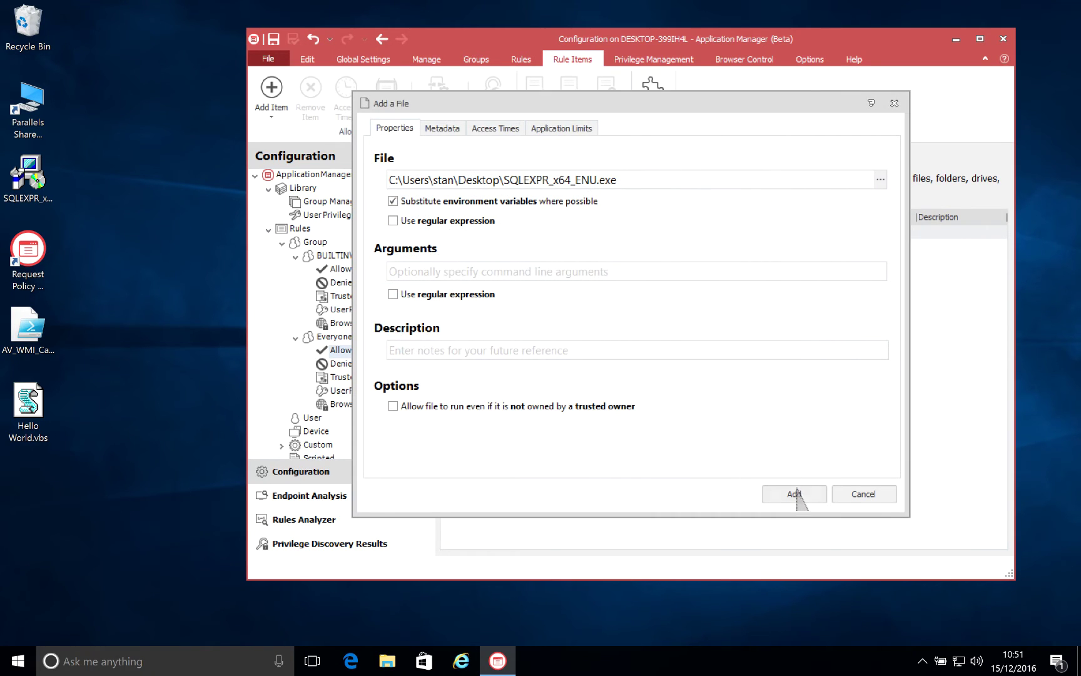
{"action": "left_click", "coordinate": [591, 406]}
{"action": "left_click", "coordinate": [783, 496]}
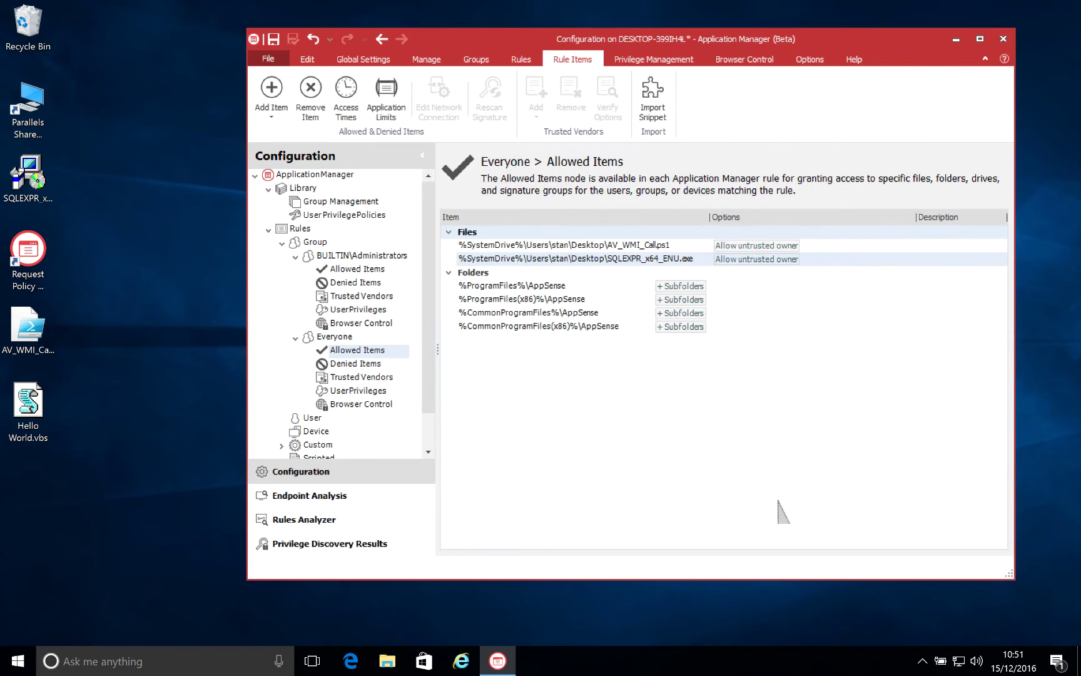
Save the configuration and confirm the installer now launches, cancelling its extraction prompt
{"action": "left_click", "coordinate": [273, 39]}
{"action": "left_click", "coordinate": [34, 175]}
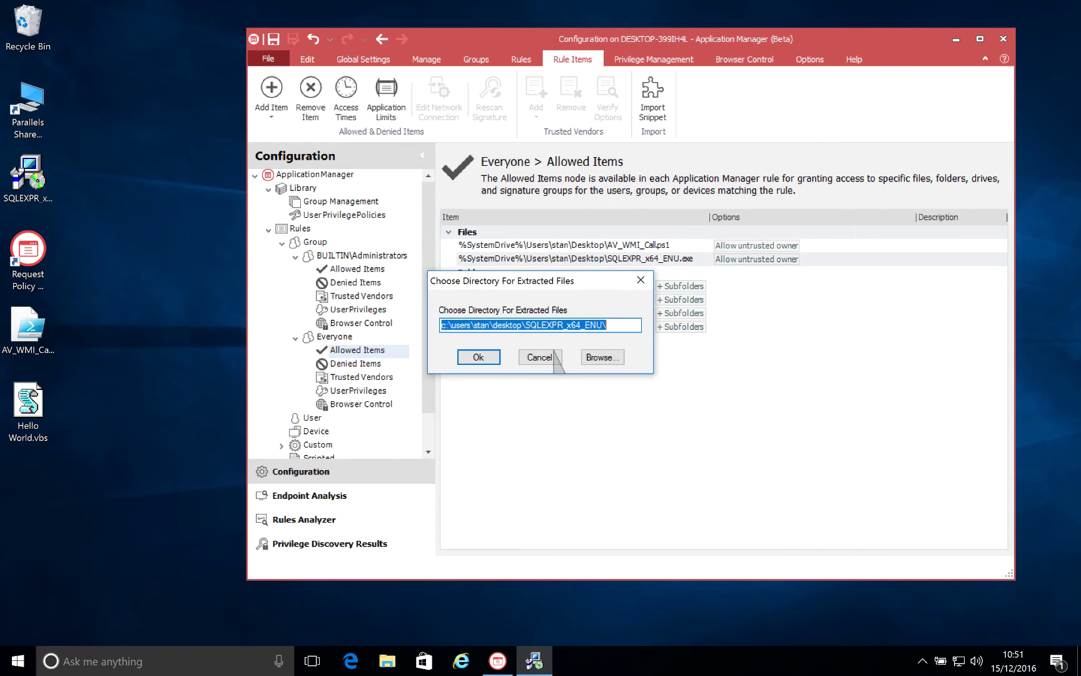
{"action": "left_click", "coordinate": [538, 356]}
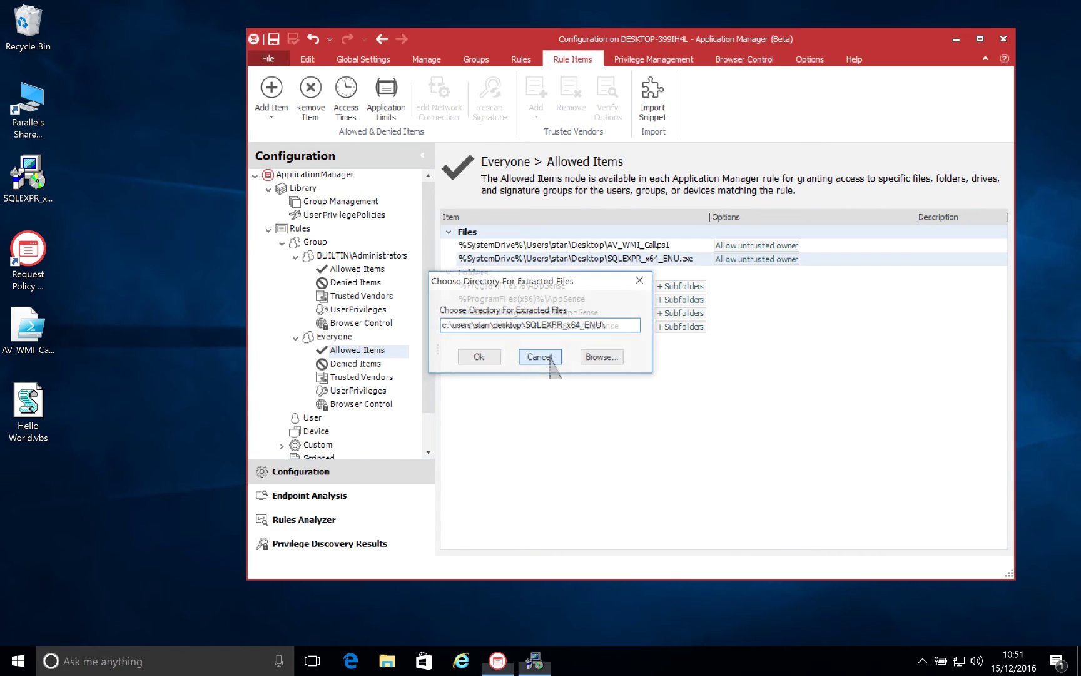
Require Microsoft Product Name, Vendor and Company Name metadata on the SQLEXPR item, save, and relaunch it
{"action": "double_click", "coordinate": [564, 259]}
{"action": "left_click", "coordinate": [442, 128]}
{"action": "left_click", "coordinate": [457, 196]}
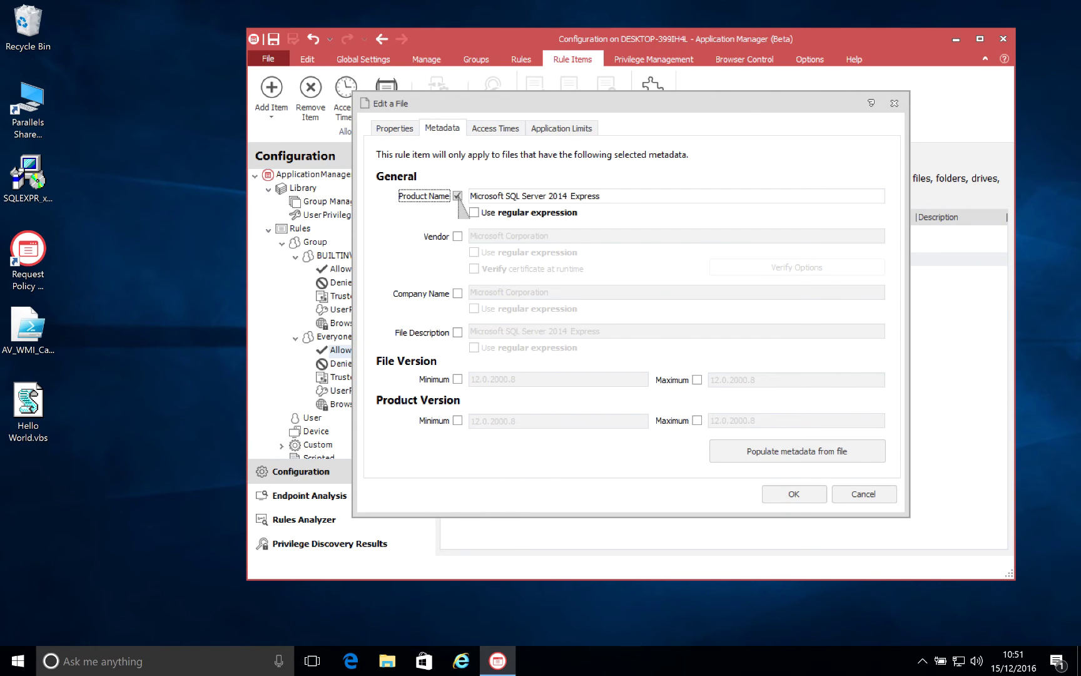
{"action": "left_click", "coordinate": [457, 237]}
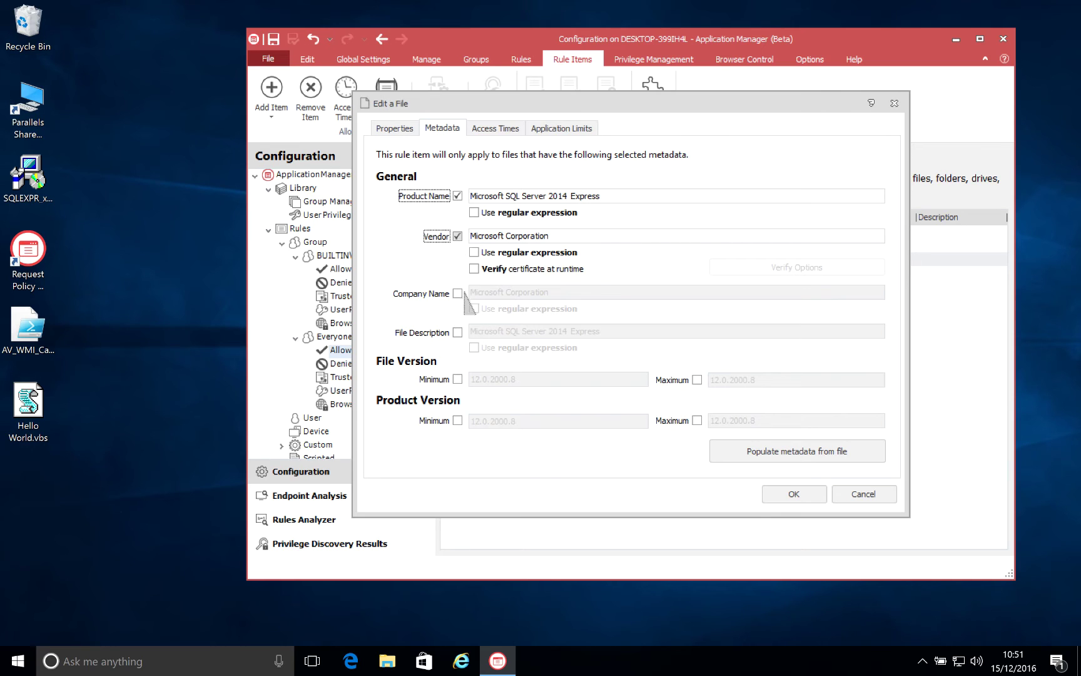
{"action": "left_click", "coordinate": [457, 293]}
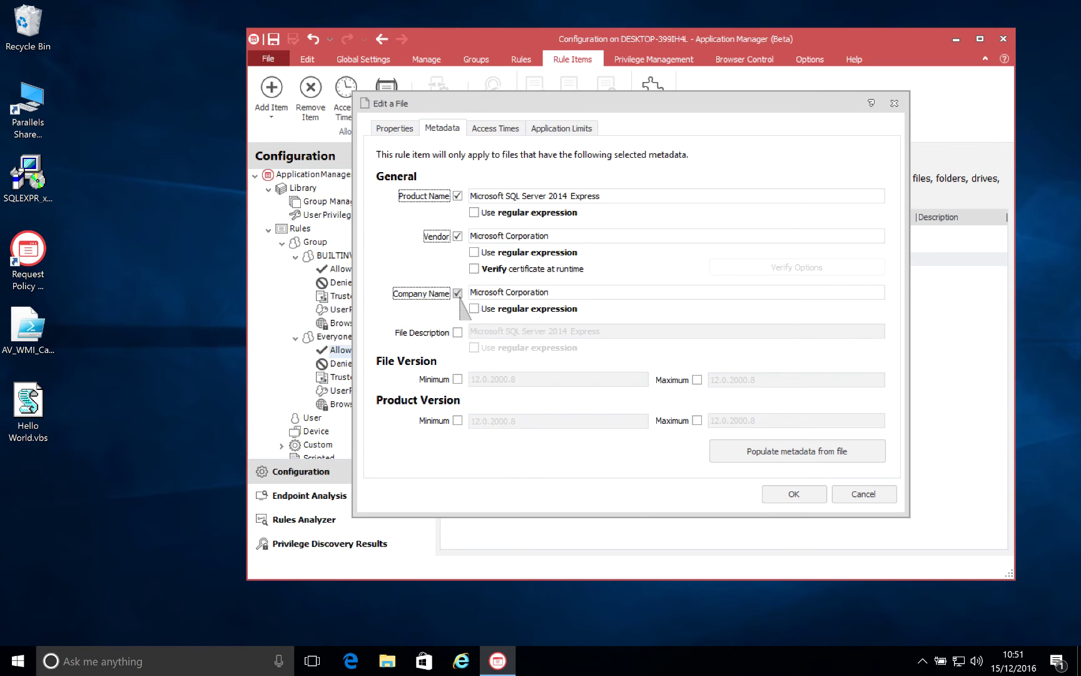
{"action": "left_click", "coordinate": [791, 496]}
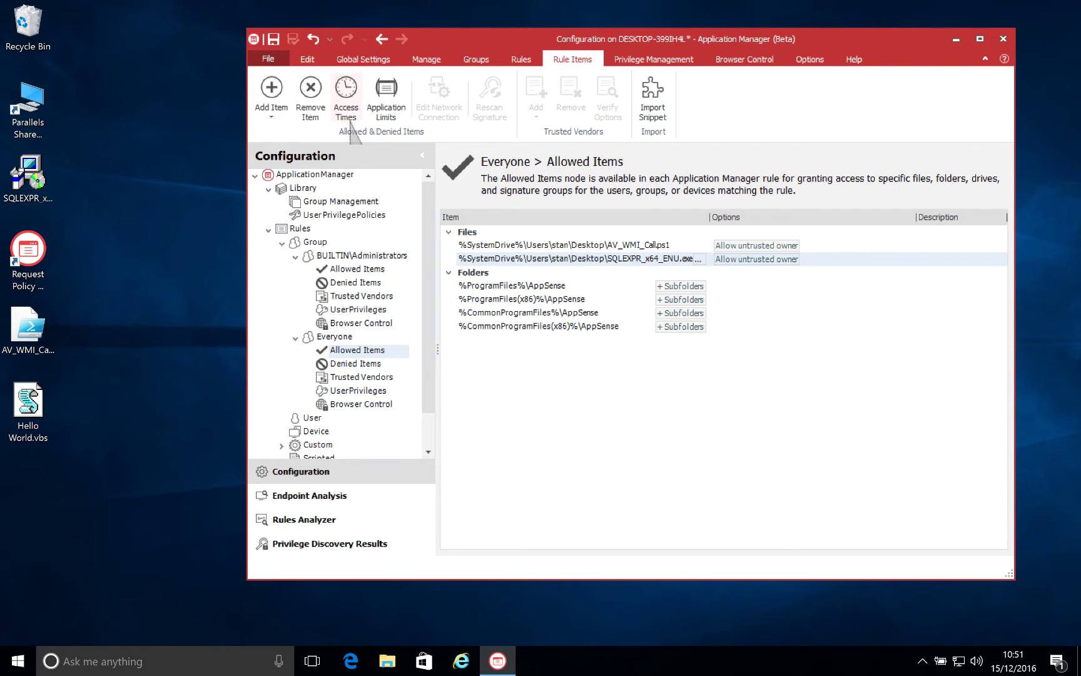
{"action": "left_click", "coordinate": [273, 41]}
{"action": "double_click", "coordinate": [34, 165]}
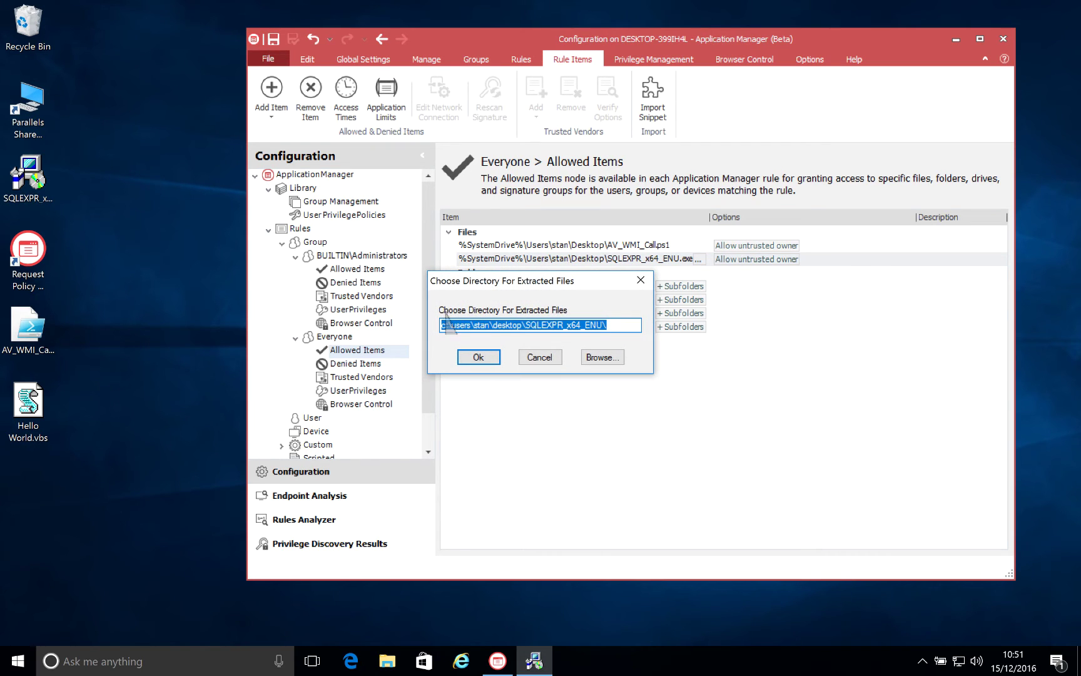
Turn on runtime vendor certificate verification for the SQLEXPR item, loading the installer's certificate
{"action": "left_click", "coordinate": [540, 358]}
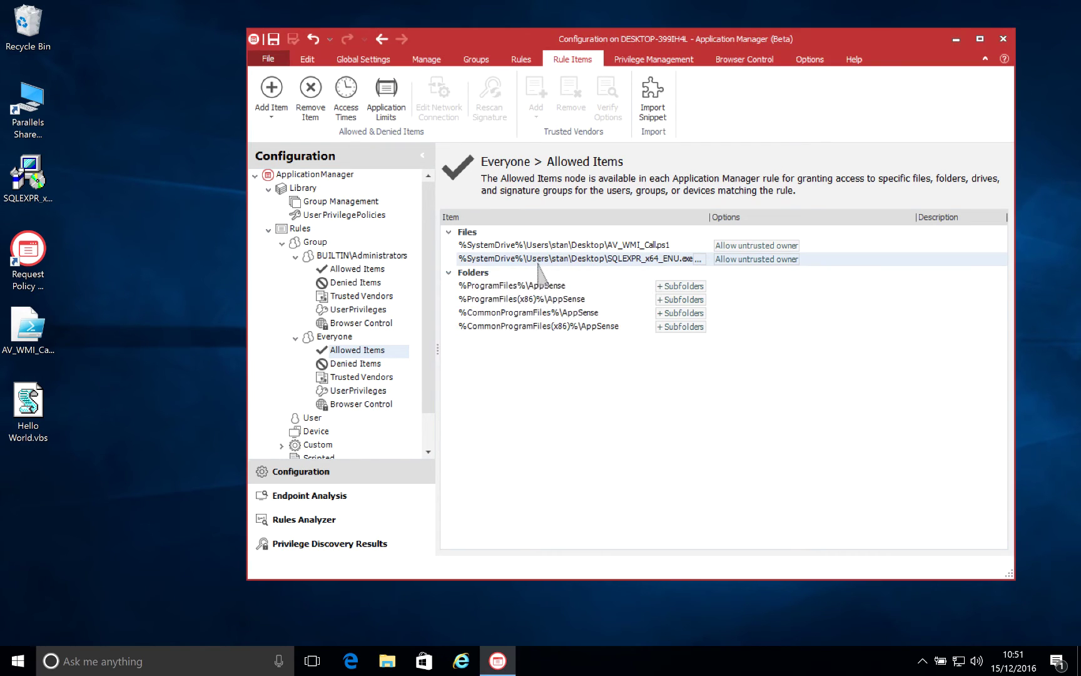
{"action": "double_click", "coordinate": [539, 262]}
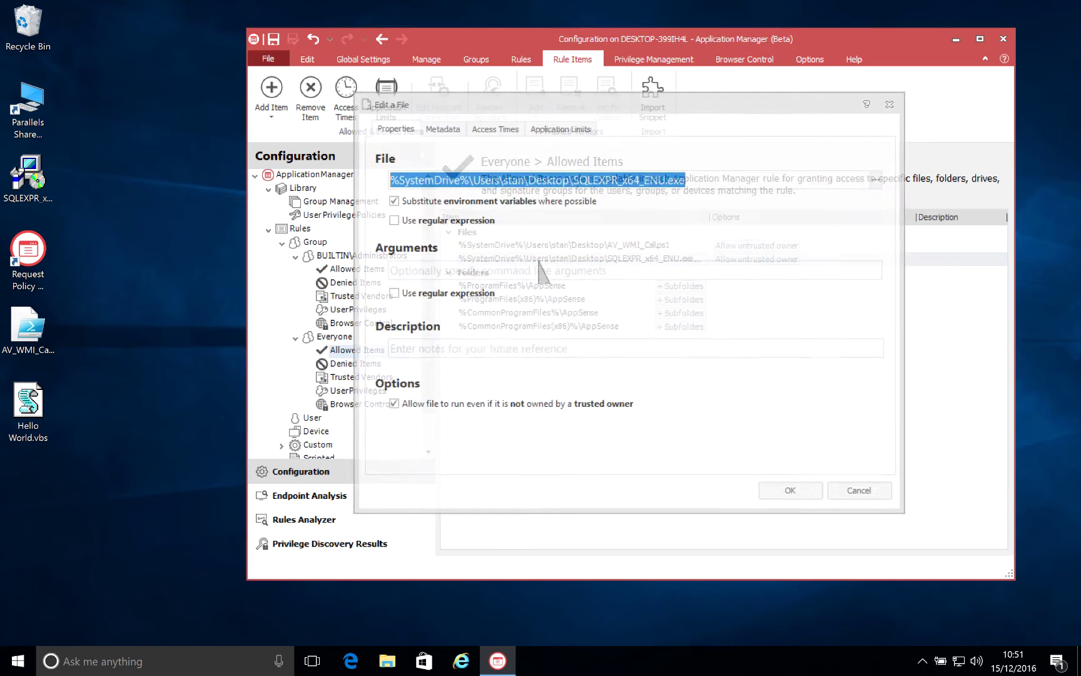
{"action": "left_click", "coordinate": [442, 128]}
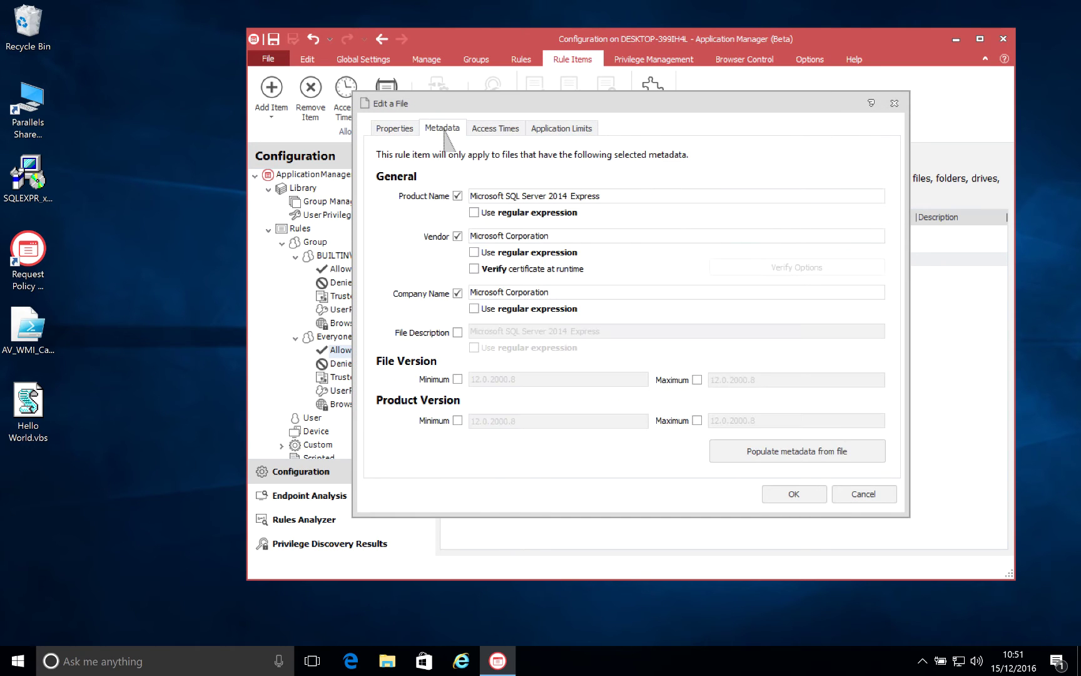
{"action": "left_click", "coordinate": [477, 273]}
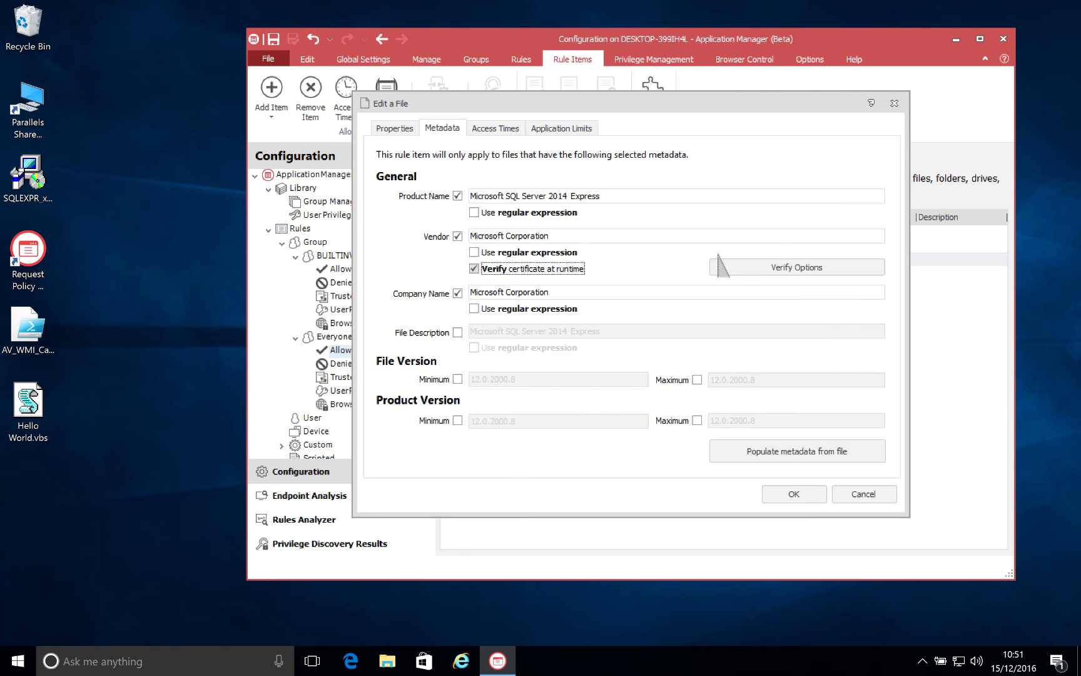
{"action": "left_click", "coordinate": [796, 268]}
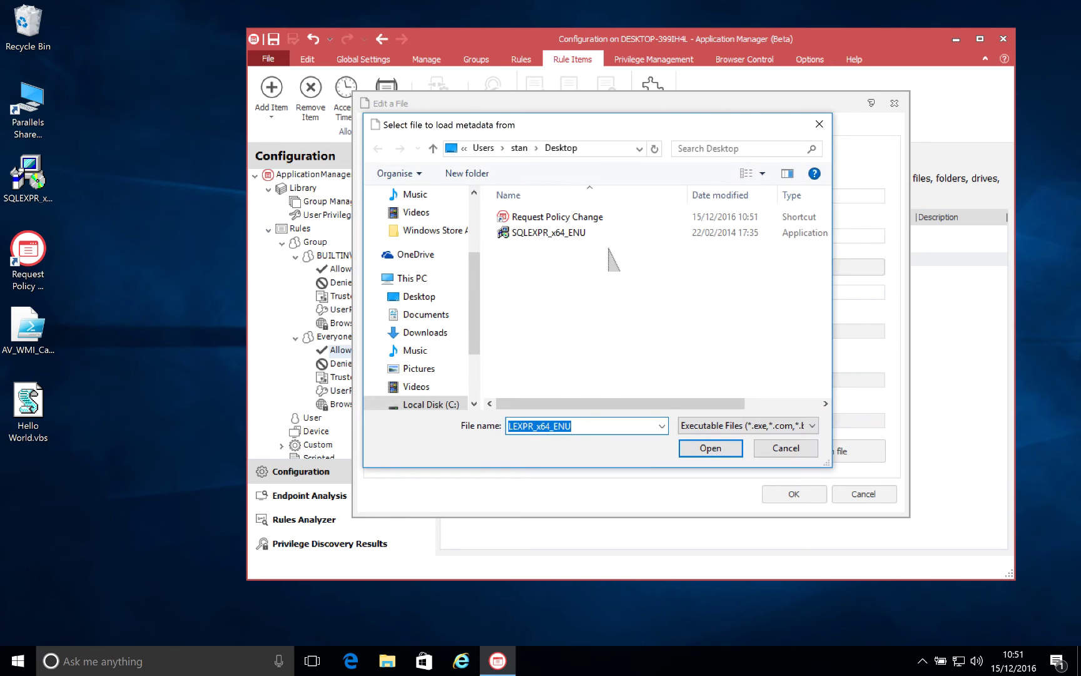
{"action": "left_click", "coordinate": [585, 235]}
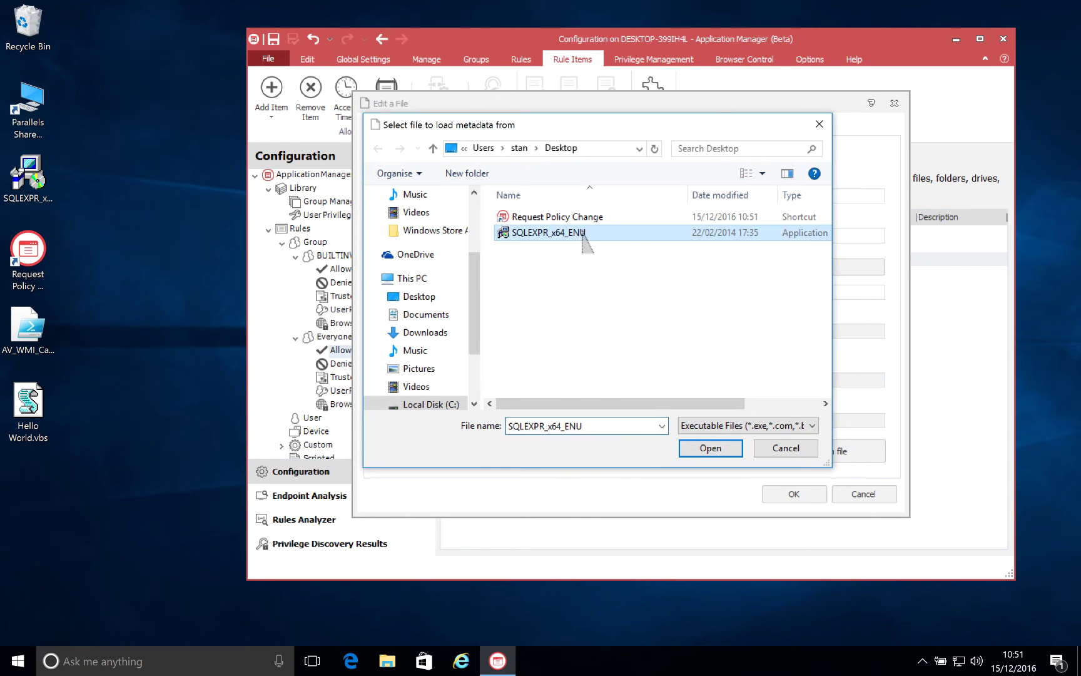
{"action": "left_click", "coordinate": [729, 448]}
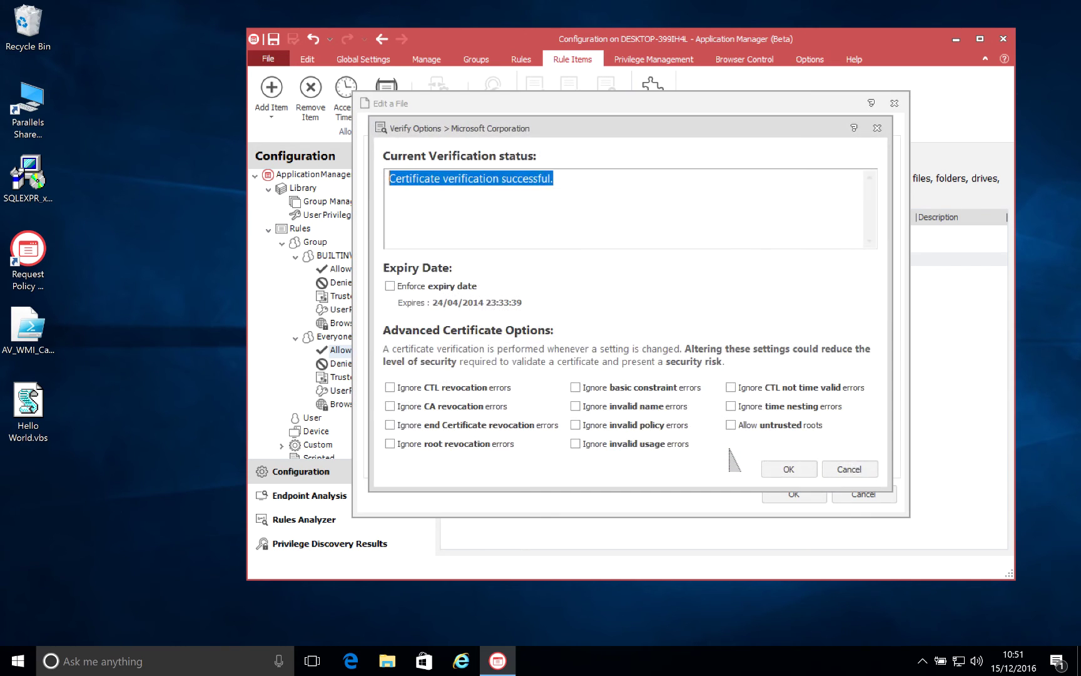
Enforce the certificate expiry date, apply the file rule, and save the configuration
{"action": "left_click", "coordinate": [468, 286]}
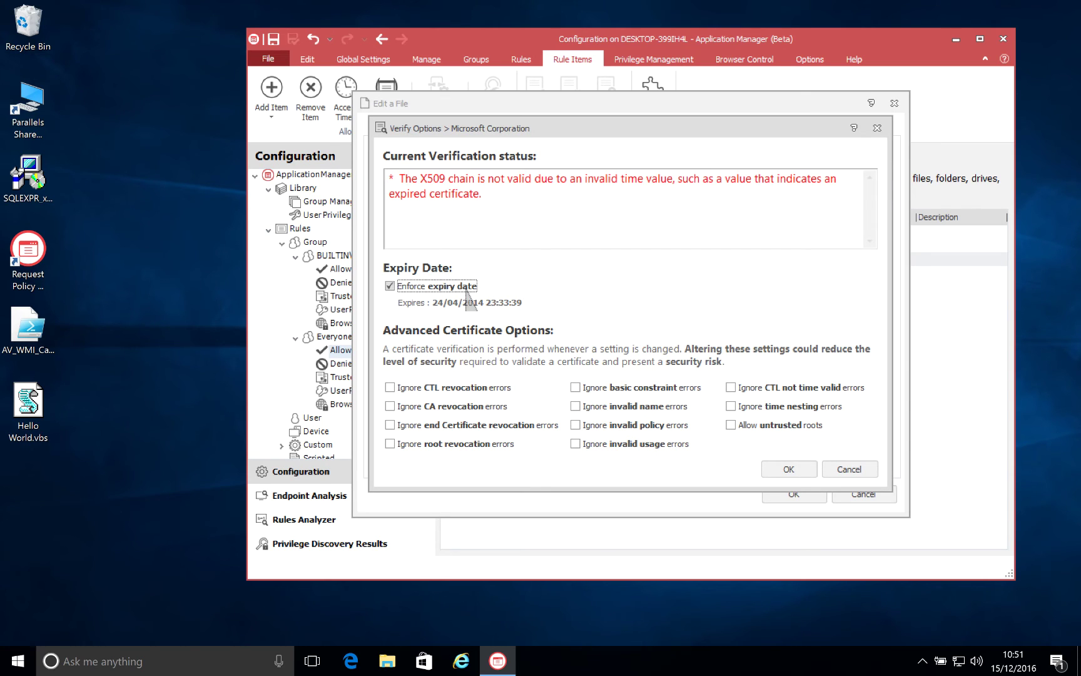
{"action": "left_click", "coordinate": [790, 469]}
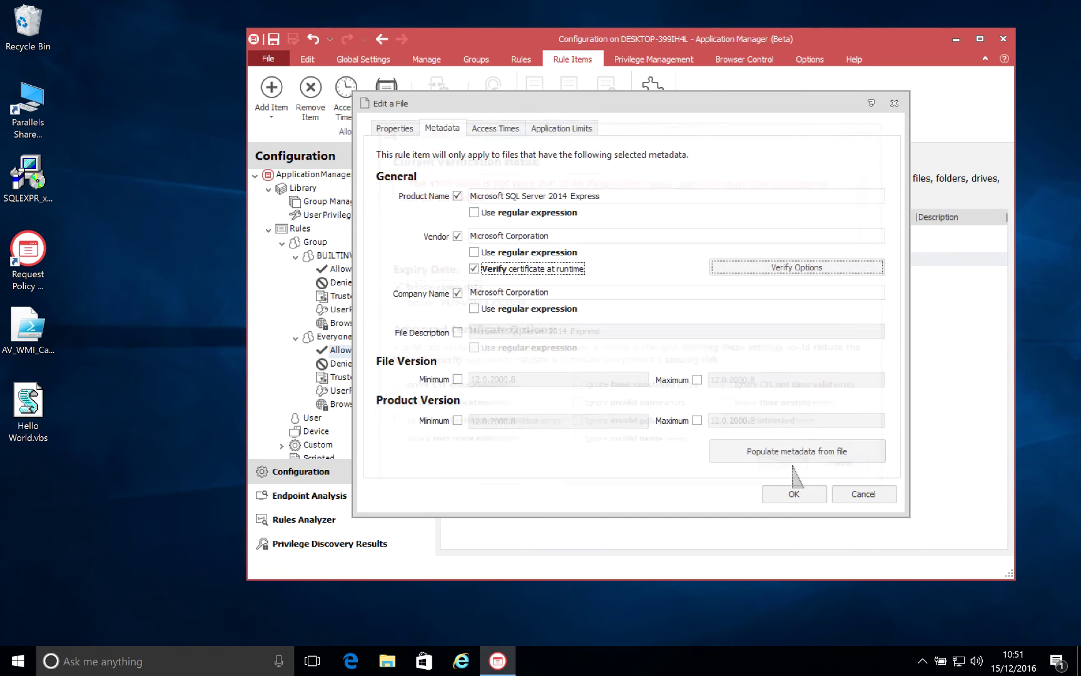
{"action": "left_click", "coordinate": [805, 498]}
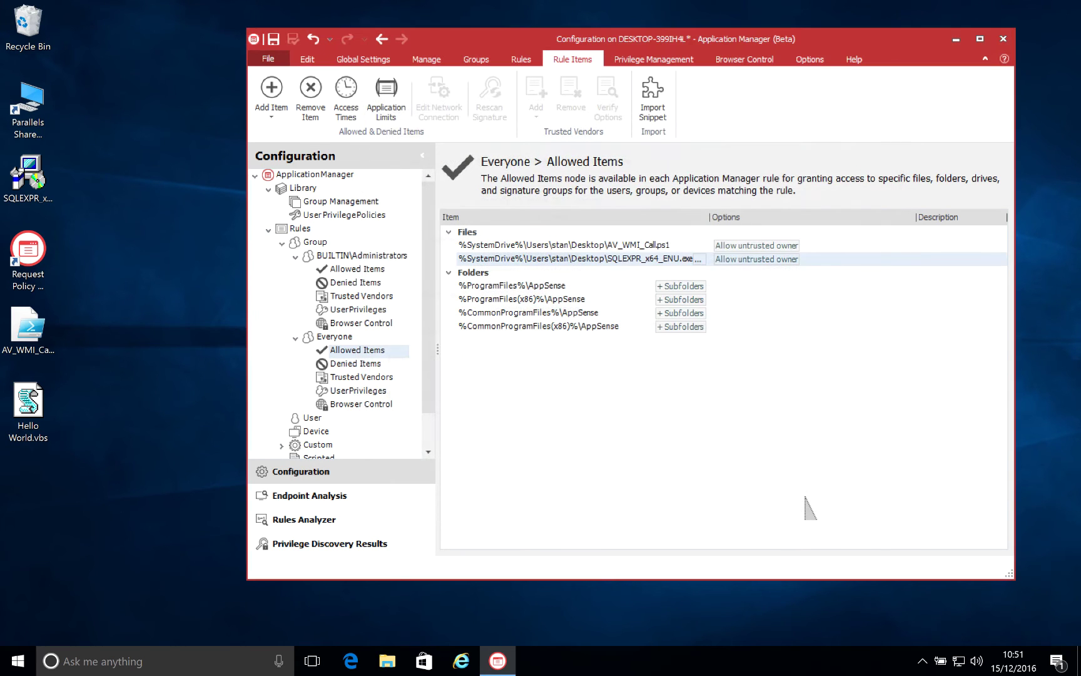
{"action": "left_click", "coordinate": [273, 39]}
{"action": "left_click", "coordinate": [30, 178]}
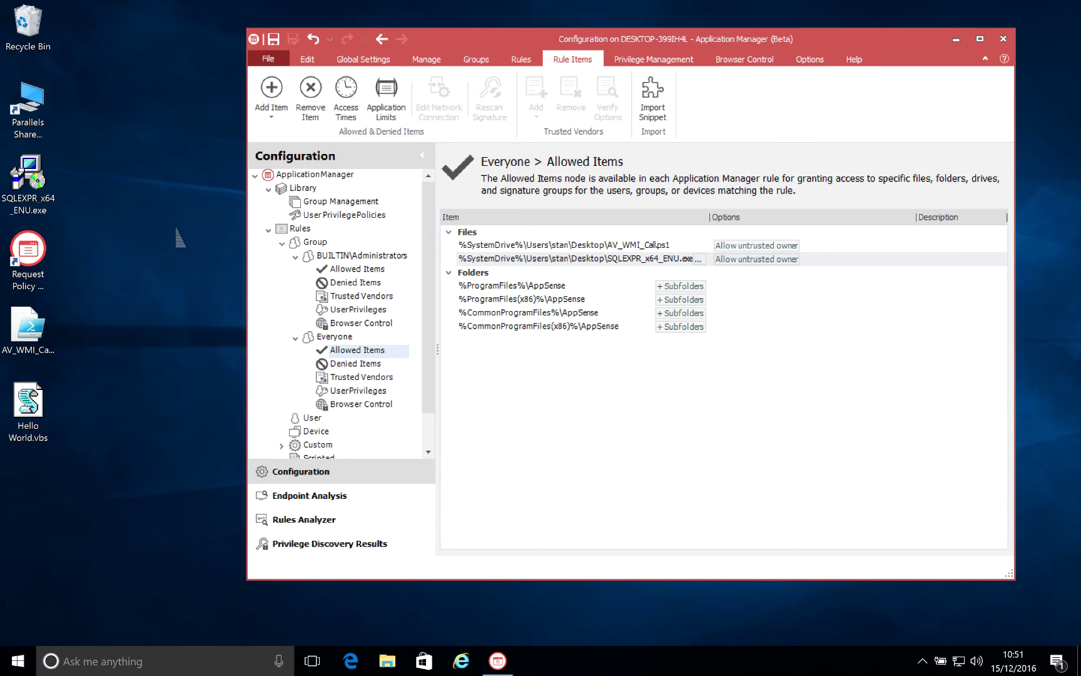
Confirm SQLEXPR_x64_ENU.exe is refused as not authorized, then select the Everyone group rule
{"action": "double_click", "coordinate": [30, 181]}
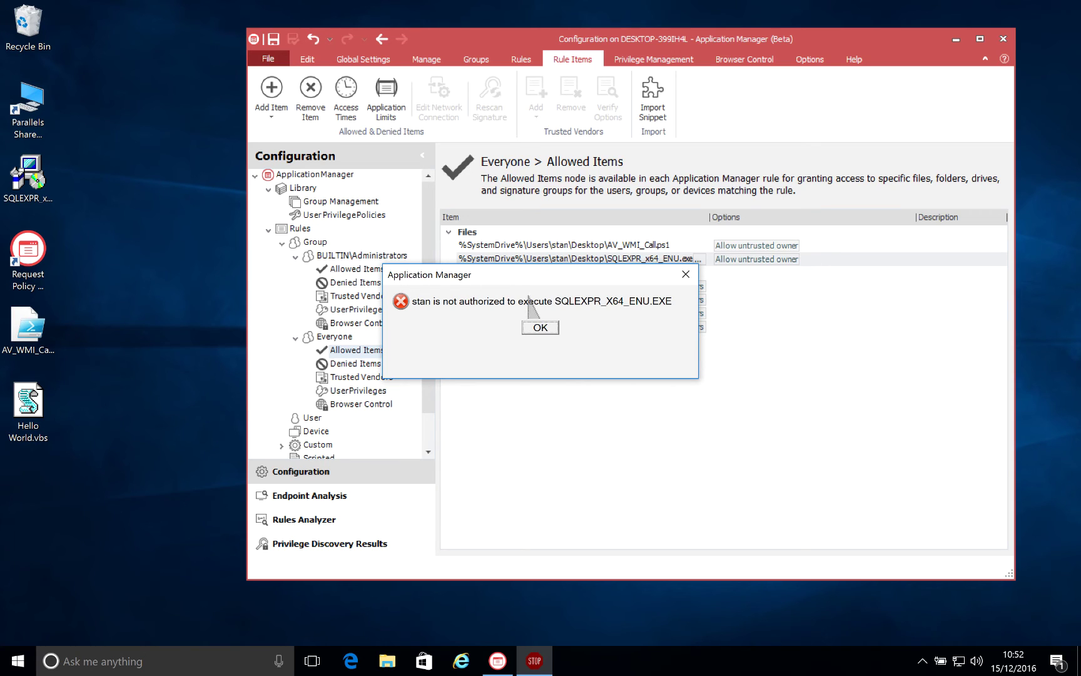
{"action": "left_click", "coordinate": [541, 328]}
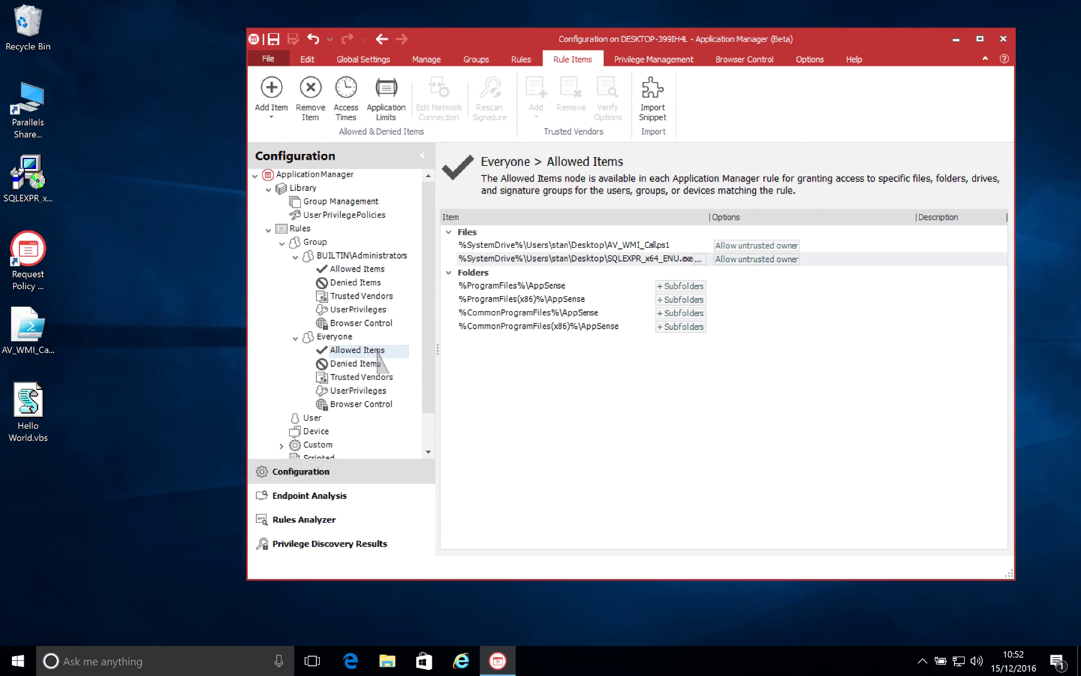
{"action": "left_click", "coordinate": [356, 337]}
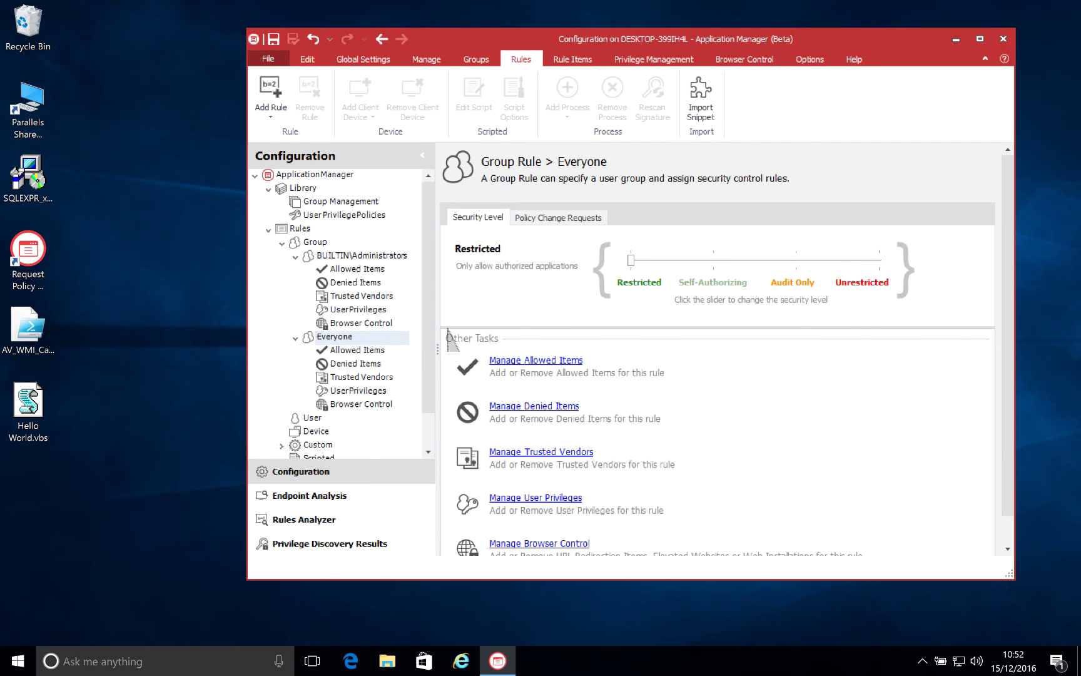
Turn off the Everyone rule's Policy Change Request desktop icon and save the configuration
{"action": "left_click", "coordinate": [528, 227]}
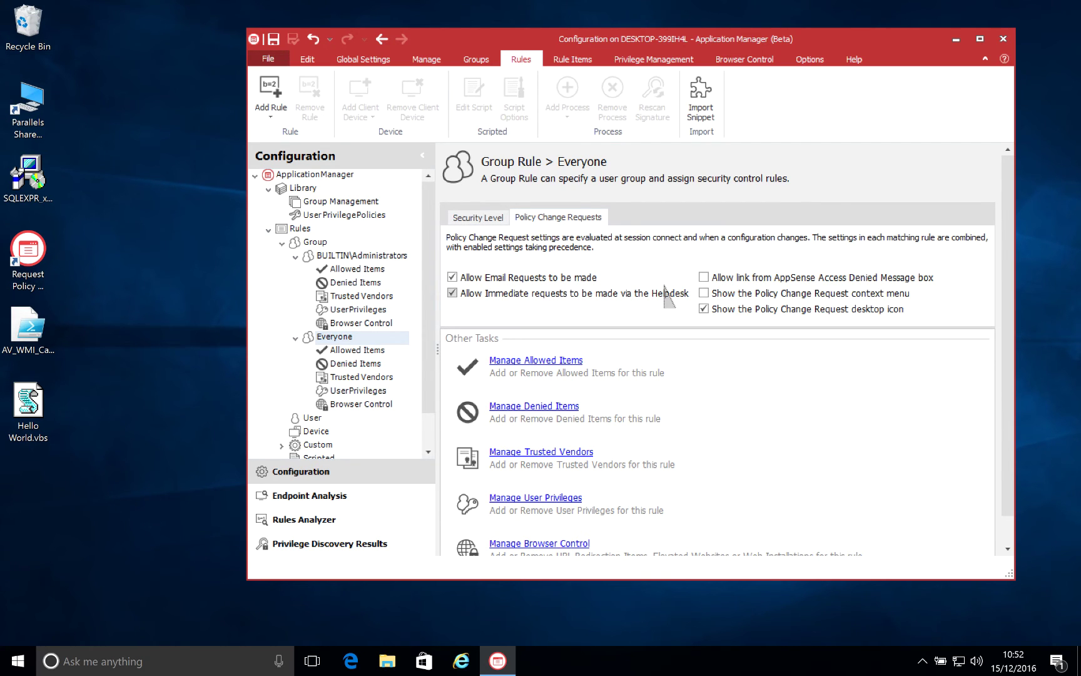
{"action": "left_click", "coordinate": [703, 308]}
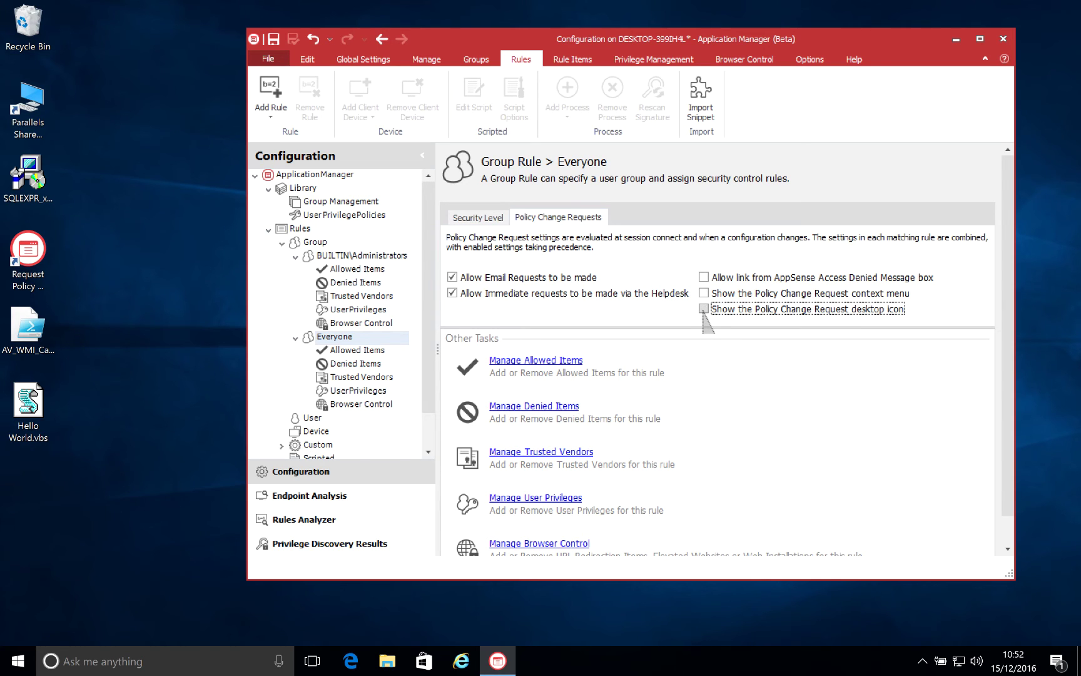
{"action": "left_click", "coordinate": [28, 251]}
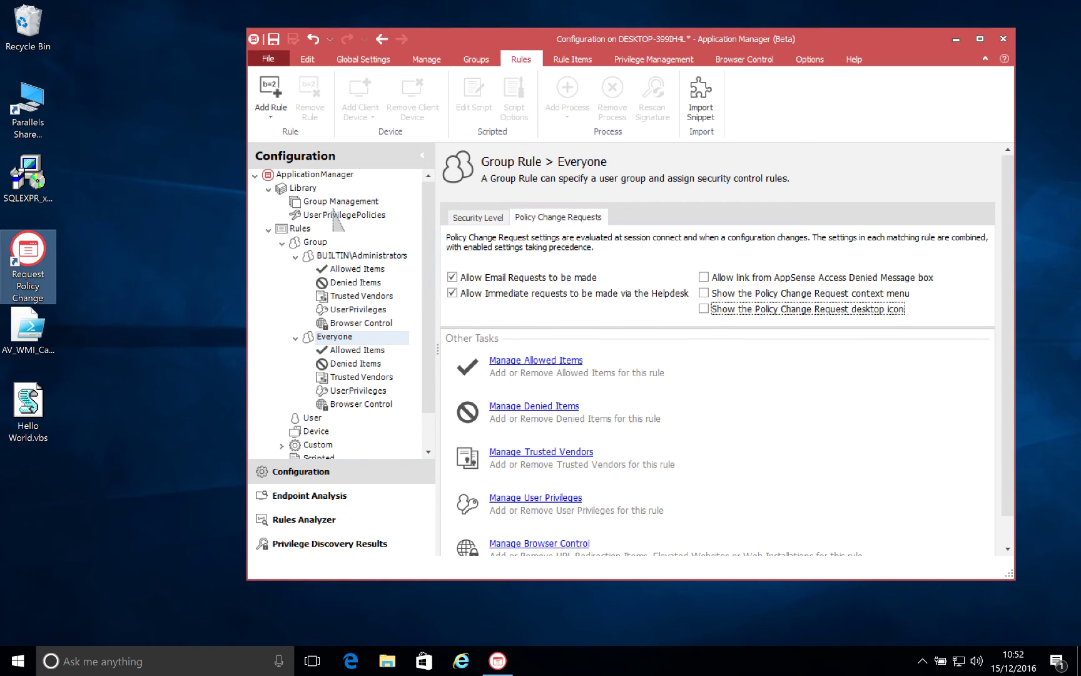
{"action": "left_click", "coordinate": [275, 42]}
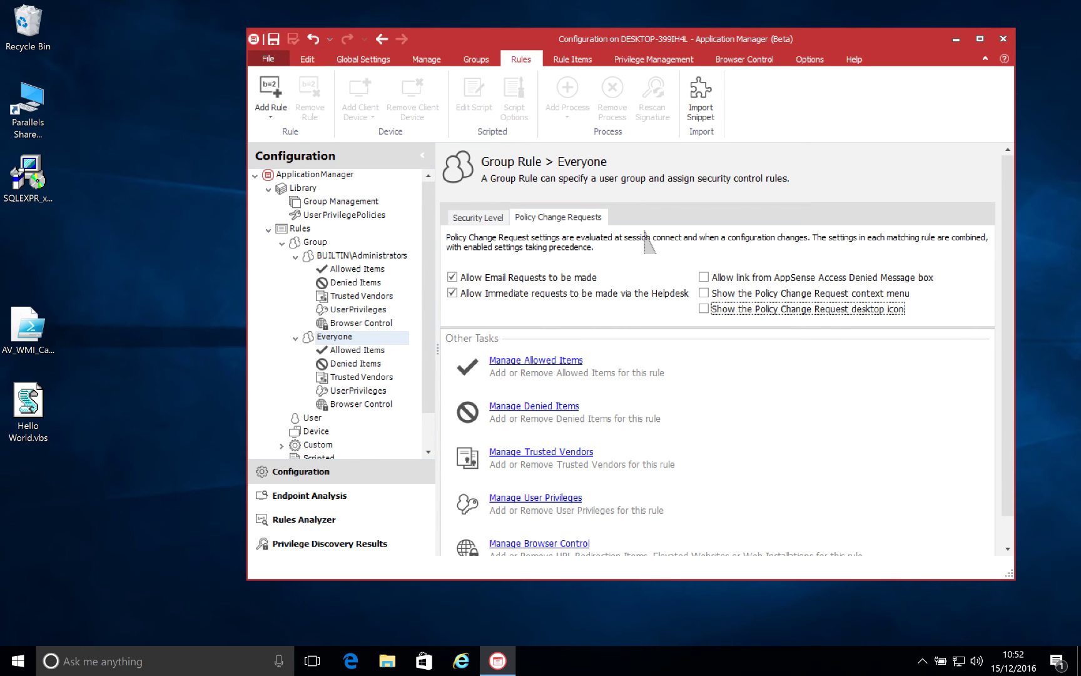
Turn the Policy Change Request desktop icon back on and save again
{"action": "left_click", "coordinate": [703, 309]}
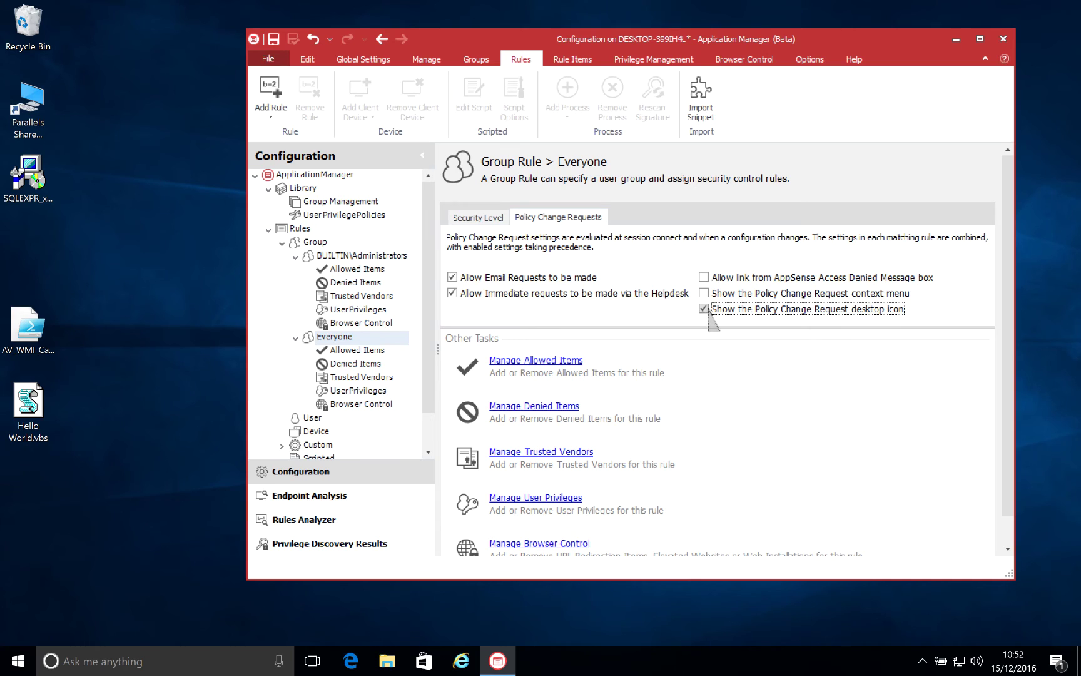
{"action": "left_click", "coordinate": [273, 38]}
{"action": "left_click", "coordinate": [367, 59]}
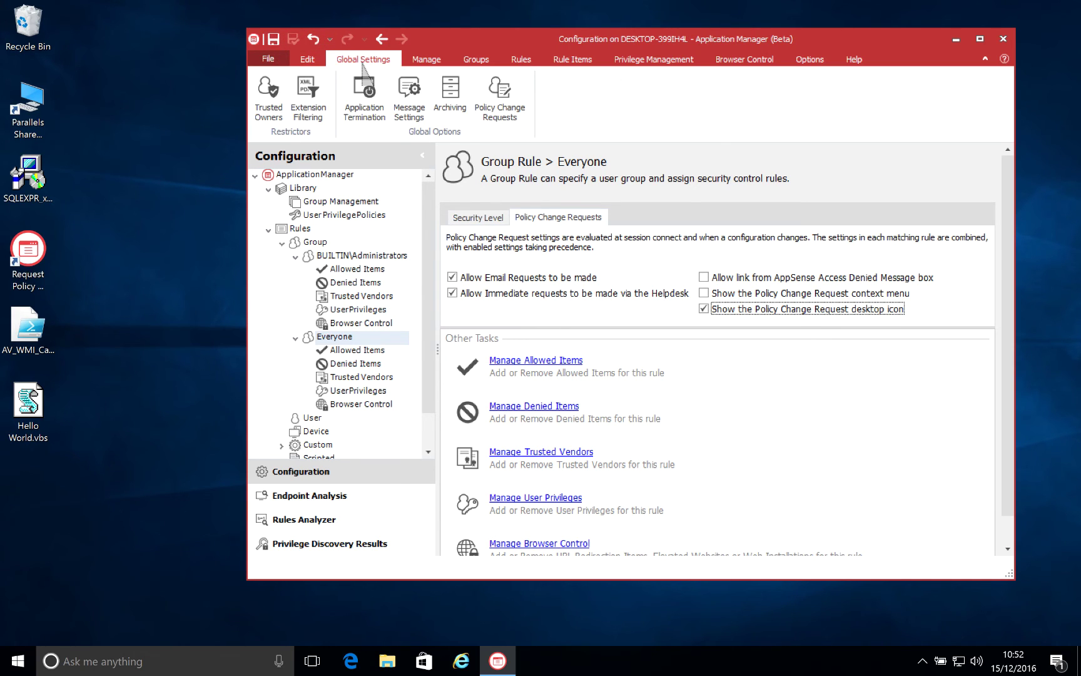
{"action": "left_click", "coordinate": [495, 97]}
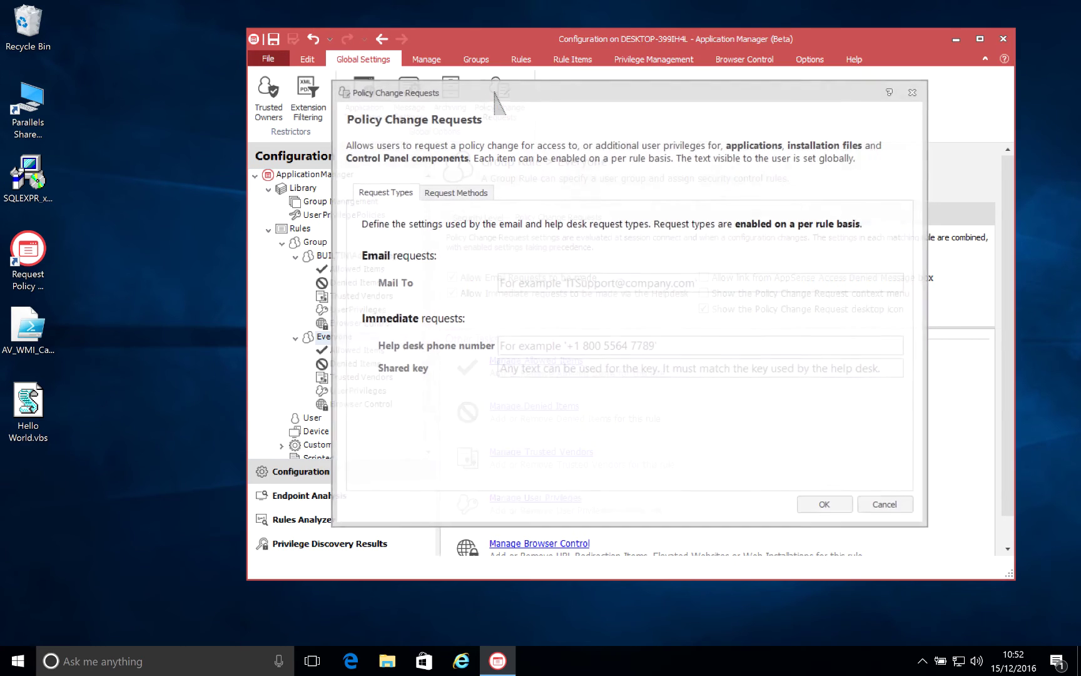
{"action": "left_click", "coordinate": [464, 194]}
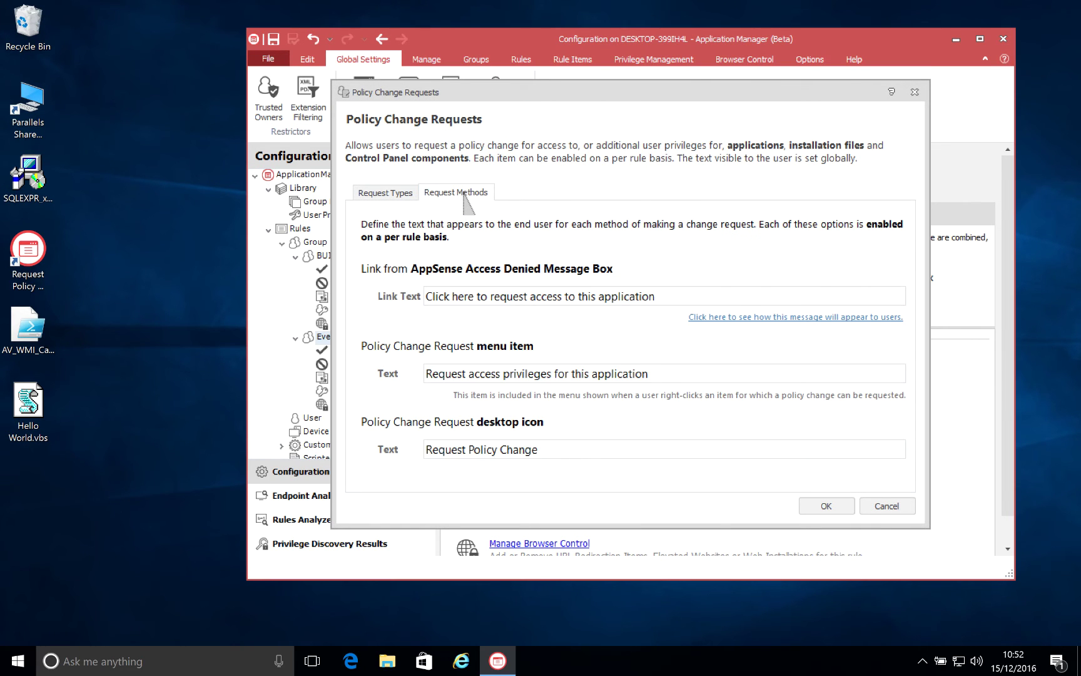
{"action": "left_click", "coordinate": [826, 506]}
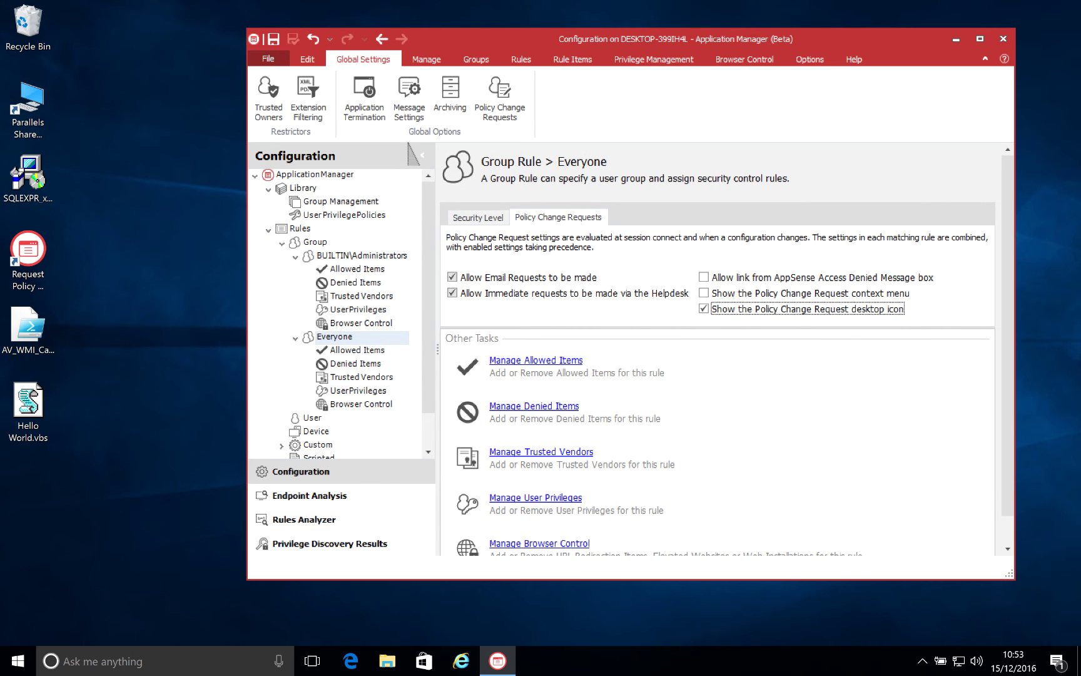
{"action": "left_click", "coordinate": [307, 60]}
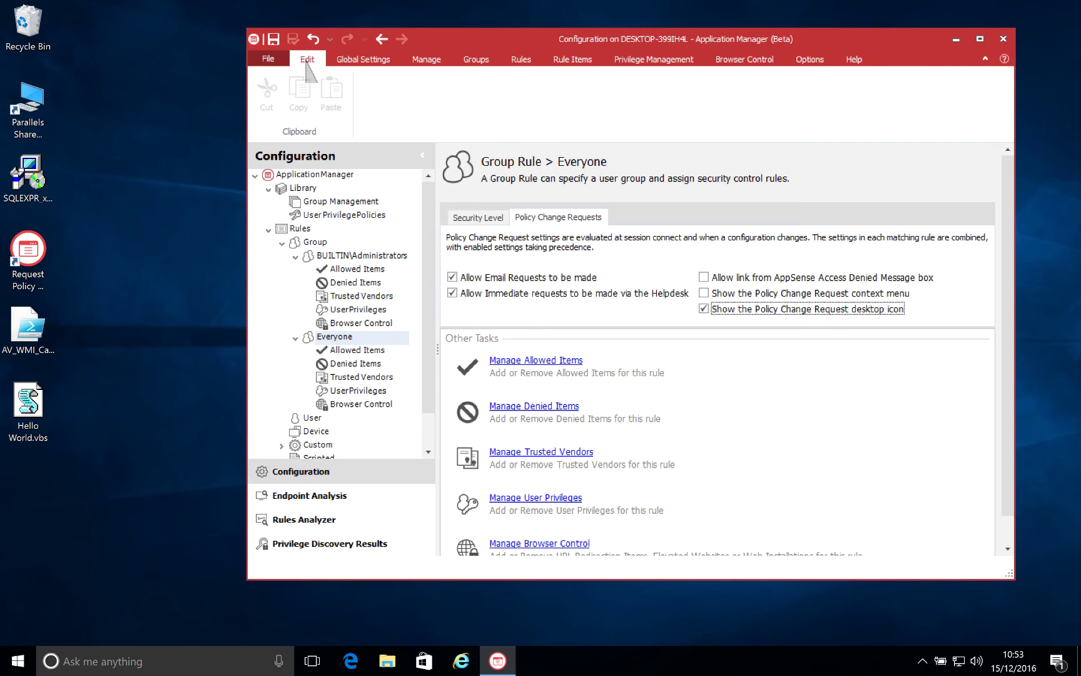
{"action": "left_click", "coordinate": [358, 60]}
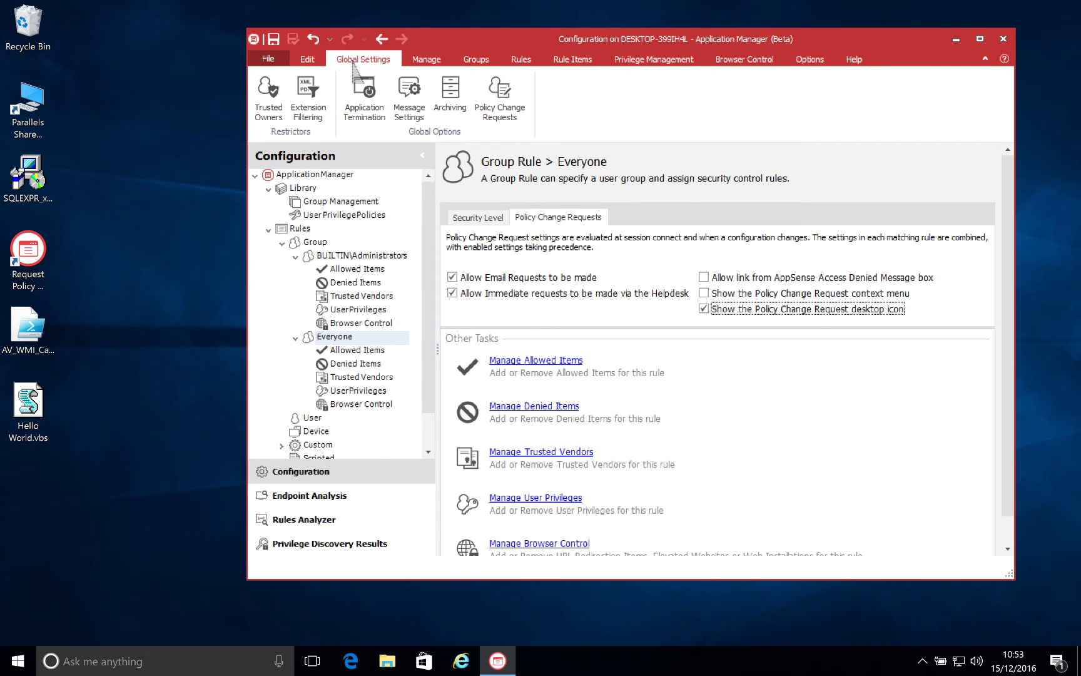
{"action": "left_click", "coordinate": [426, 59]}
{"action": "left_click", "coordinate": [313, 94]}
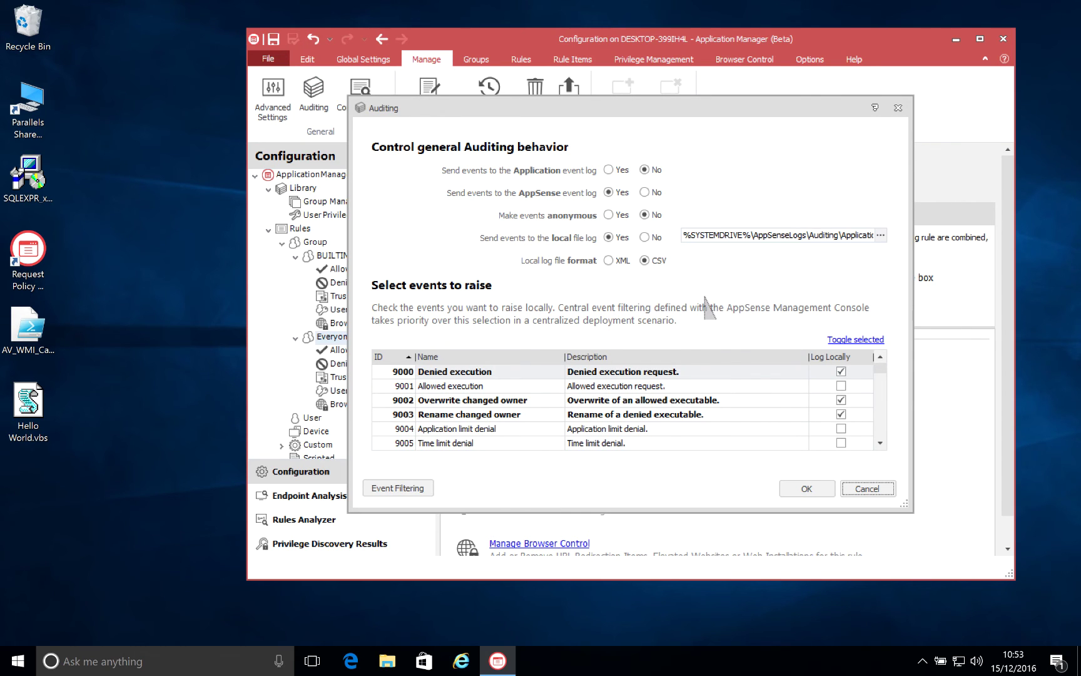
{"action": "left_click", "coordinate": [806, 489]}
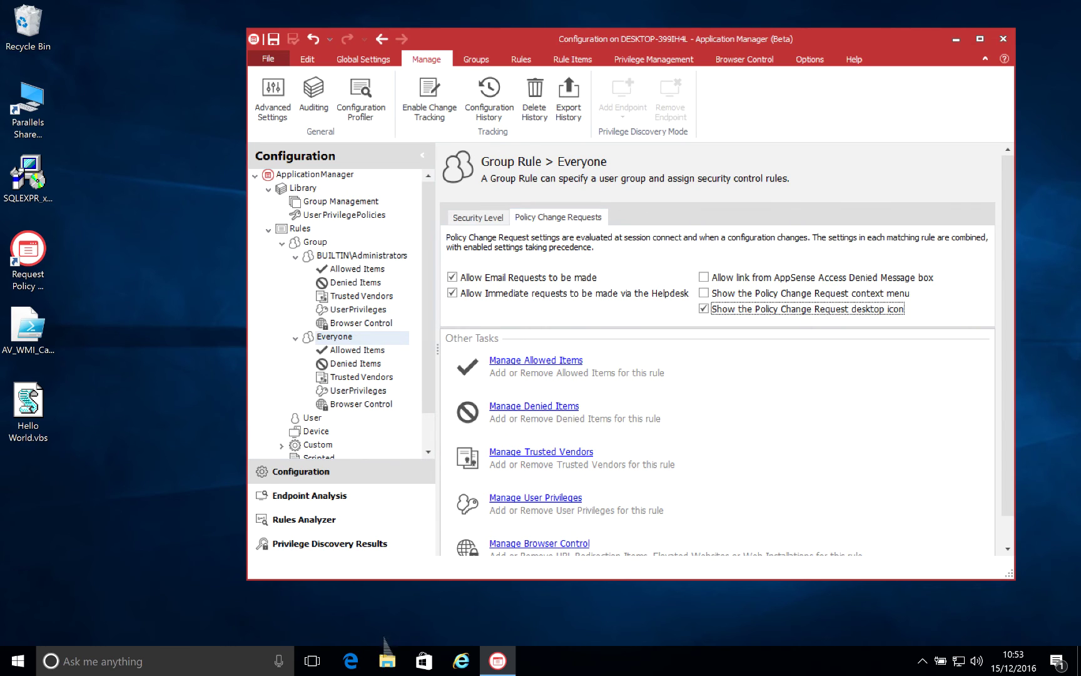
Open the ApplicationManagerEvents CSV from C:\AppSenseLogs\Auditing in Notepad
{"action": "left_click", "coordinate": [387, 662]}
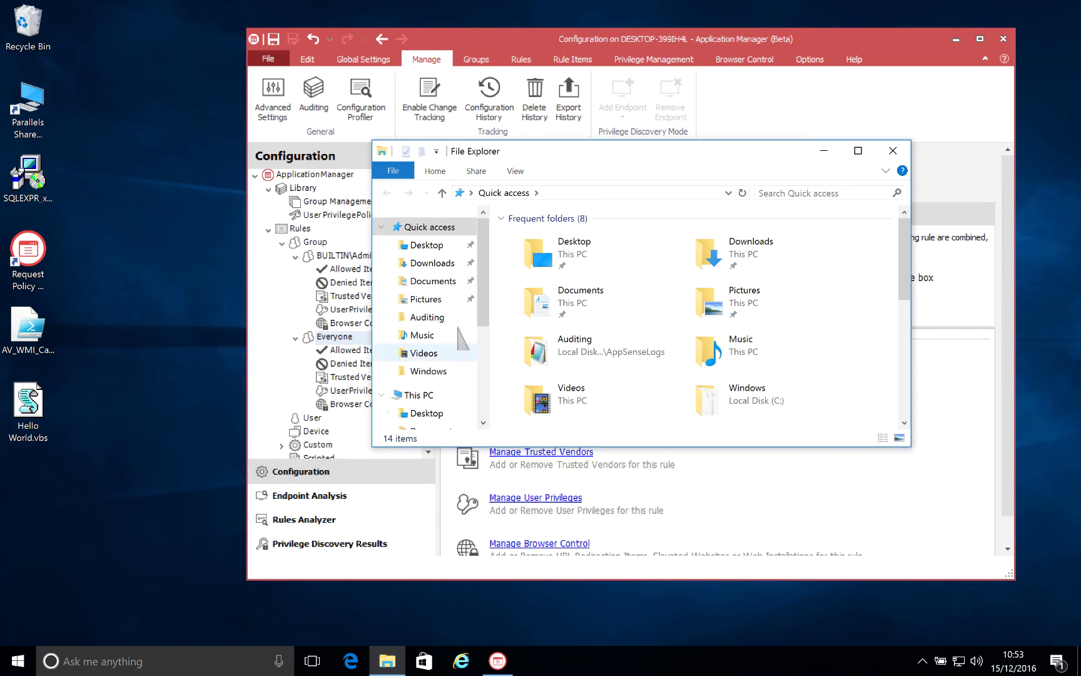
{"action": "left_click_drag", "start_coordinate": [484, 320], "coordinate": [484, 423]}
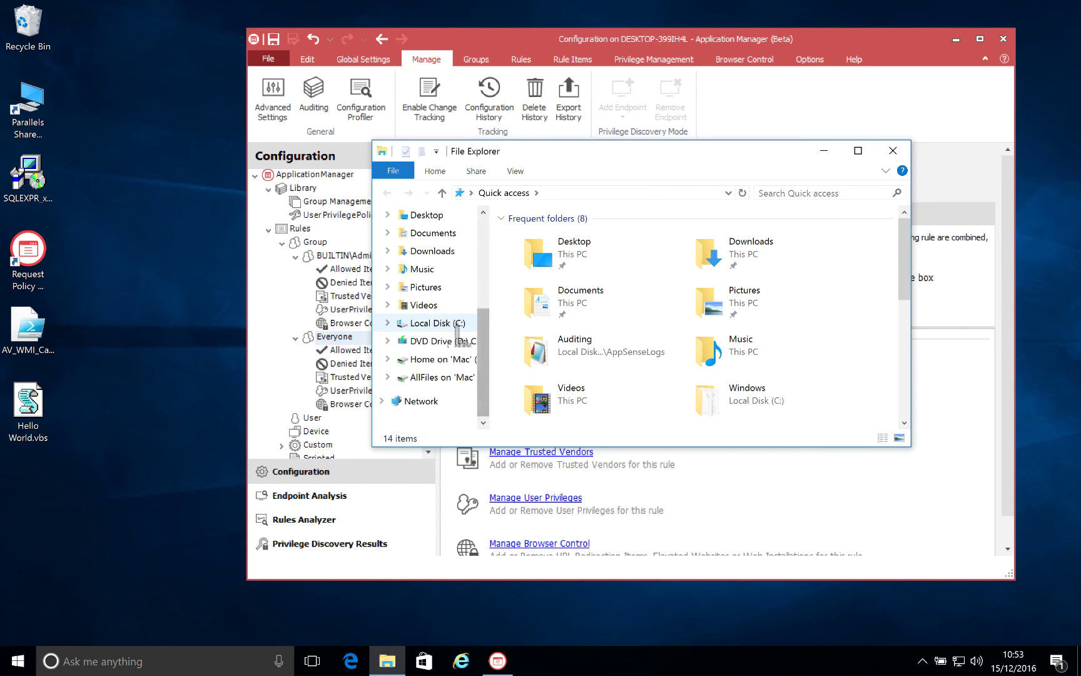
{"action": "left_click", "coordinate": [437, 323]}
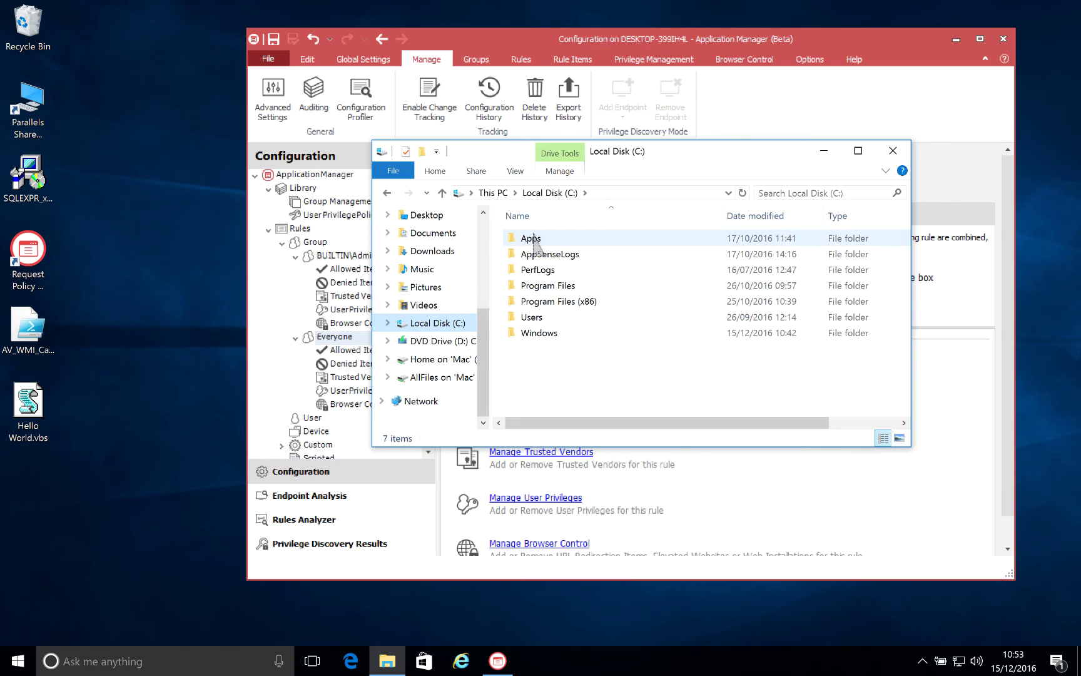
{"action": "double_click", "coordinate": [538, 254]}
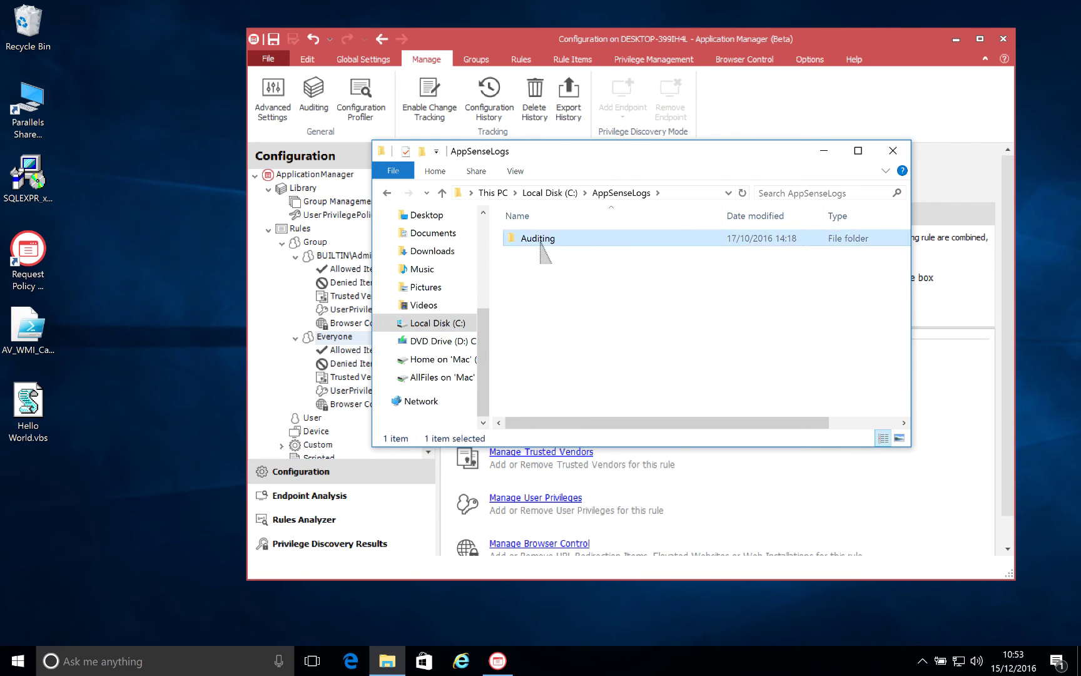
{"action": "double_click", "coordinate": [540, 240]}
{"action": "double_click", "coordinate": [540, 242]}
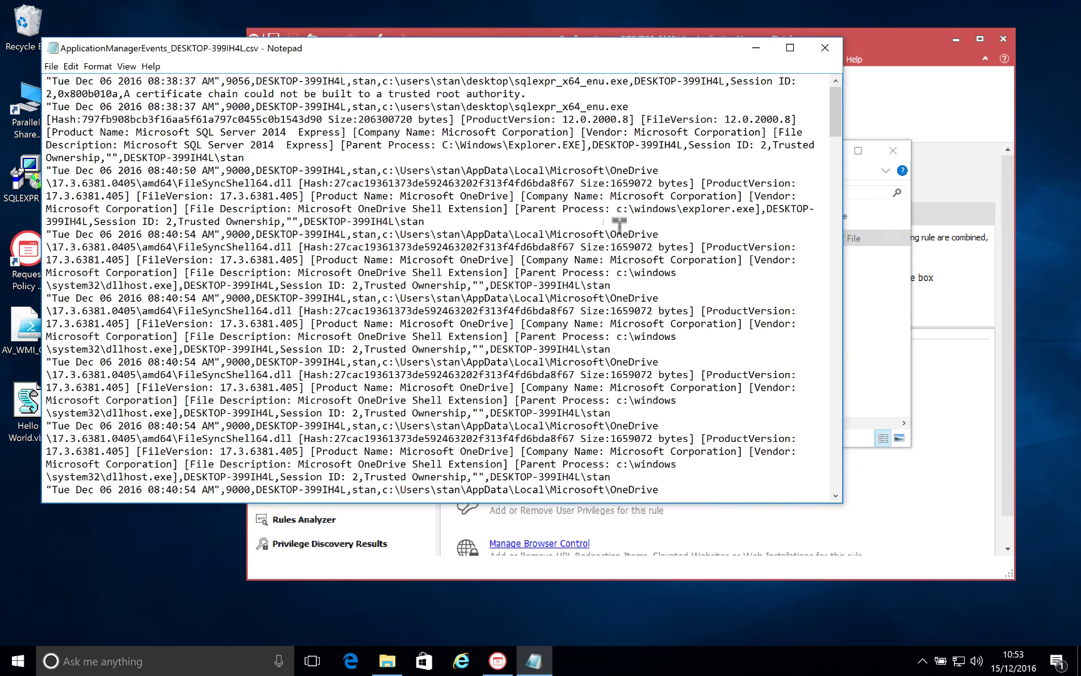
Review the last record's certificate-validity error for sqlexpr_x64_enu.exe, then close Notepad
{"action": "left_click_drag", "start_coordinate": [836, 110], "coordinate": [837, 466]}
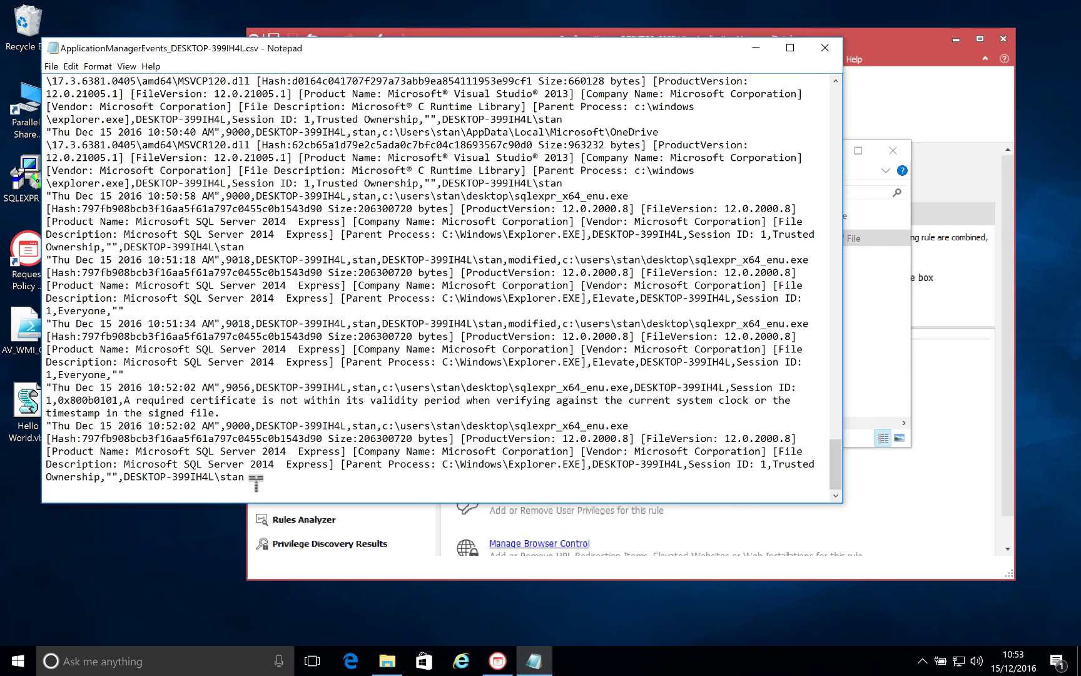
{"action": "left_click_drag", "start_coordinate": [245, 477], "coordinate": [55, 431]}
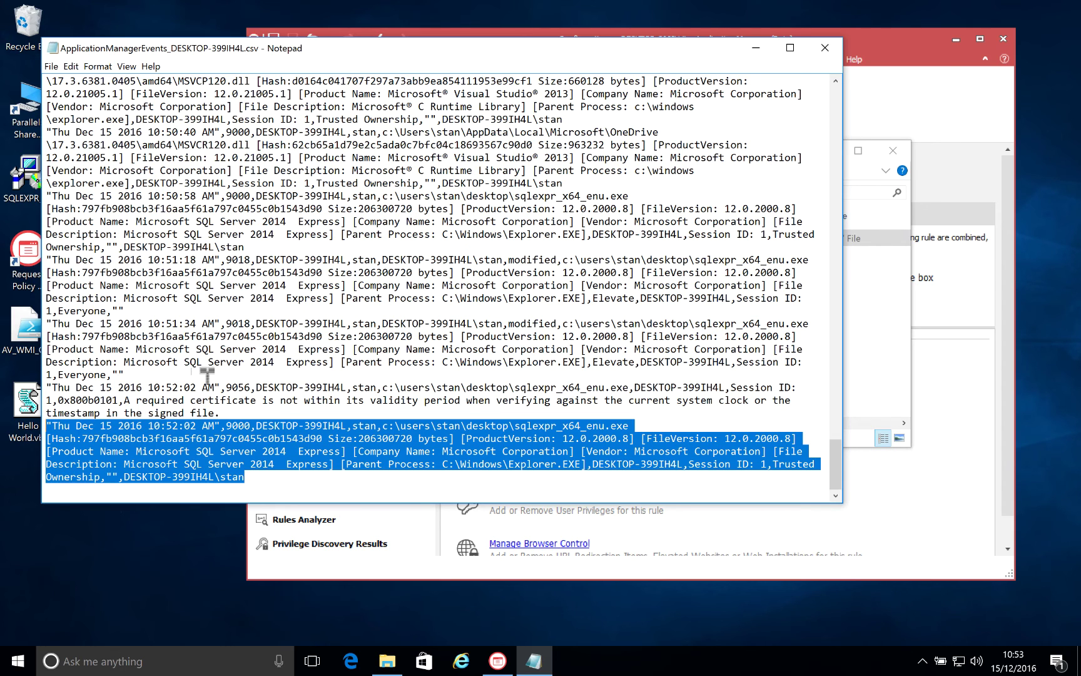
{"action": "left_click_drag", "start_coordinate": [233, 418], "coordinate": [45, 390]}
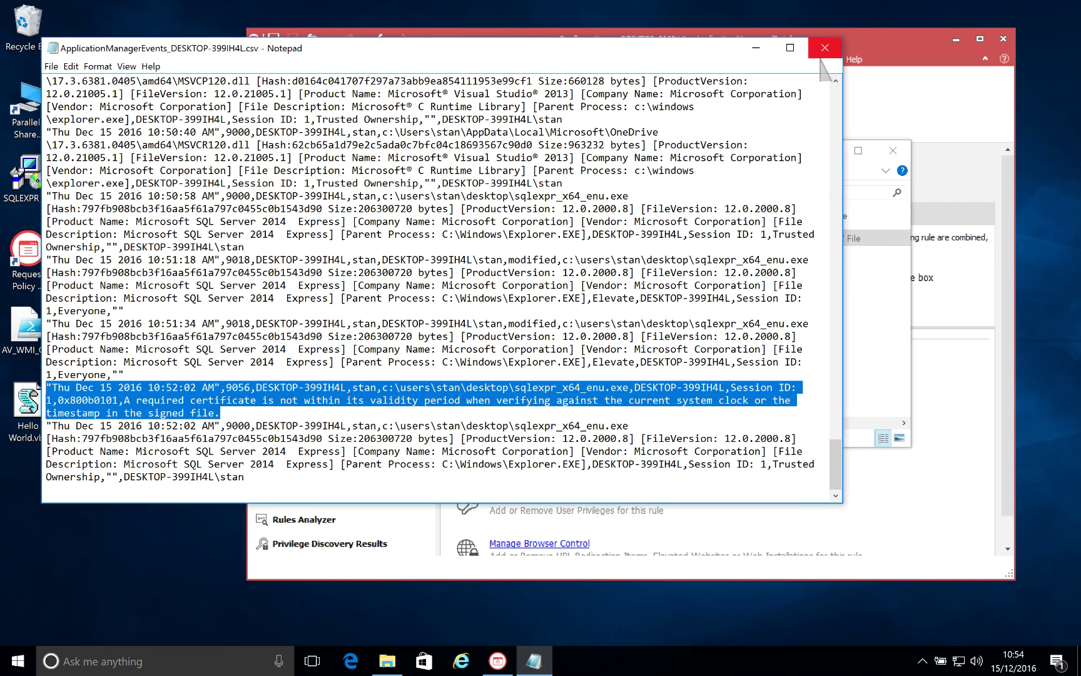
{"action": "left_click", "coordinate": [823, 55]}
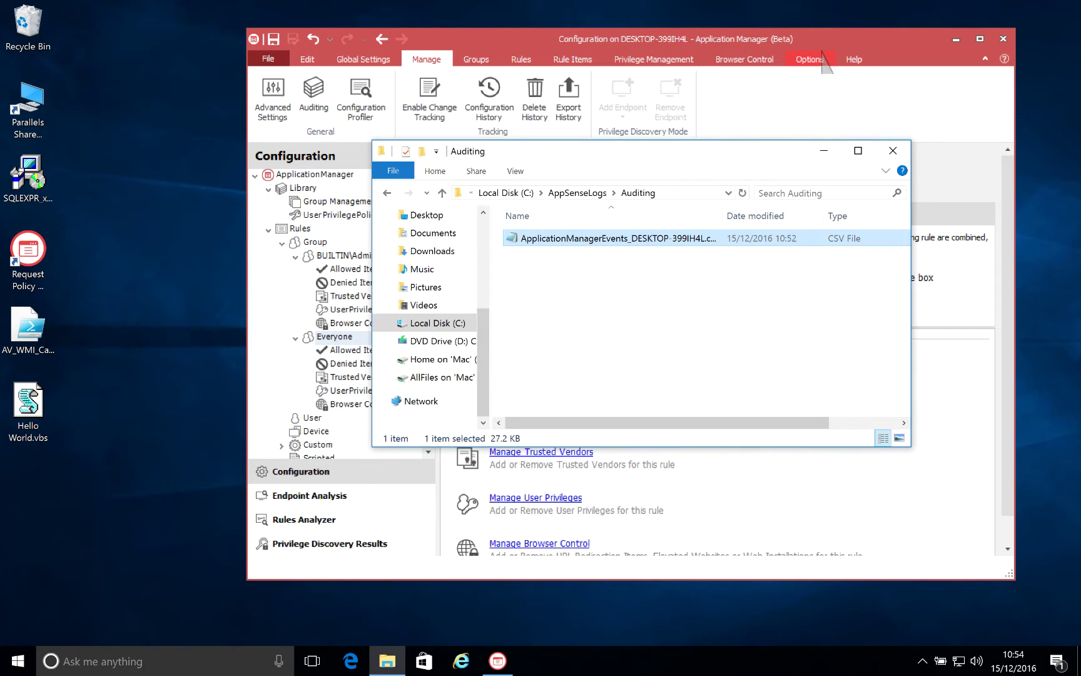
Show Everyone's User Privileges System Controls with Uninstall, Service and Event Log groups collapsed
{"action": "left_click", "coordinate": [892, 148]}
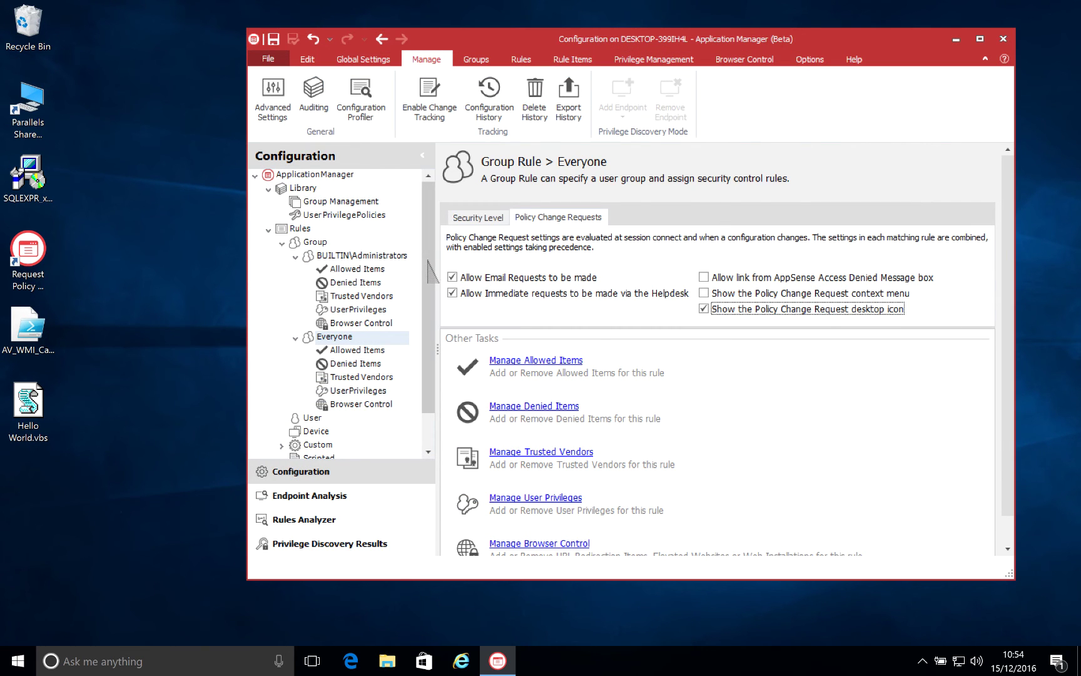
{"action": "left_click", "coordinate": [358, 390]}
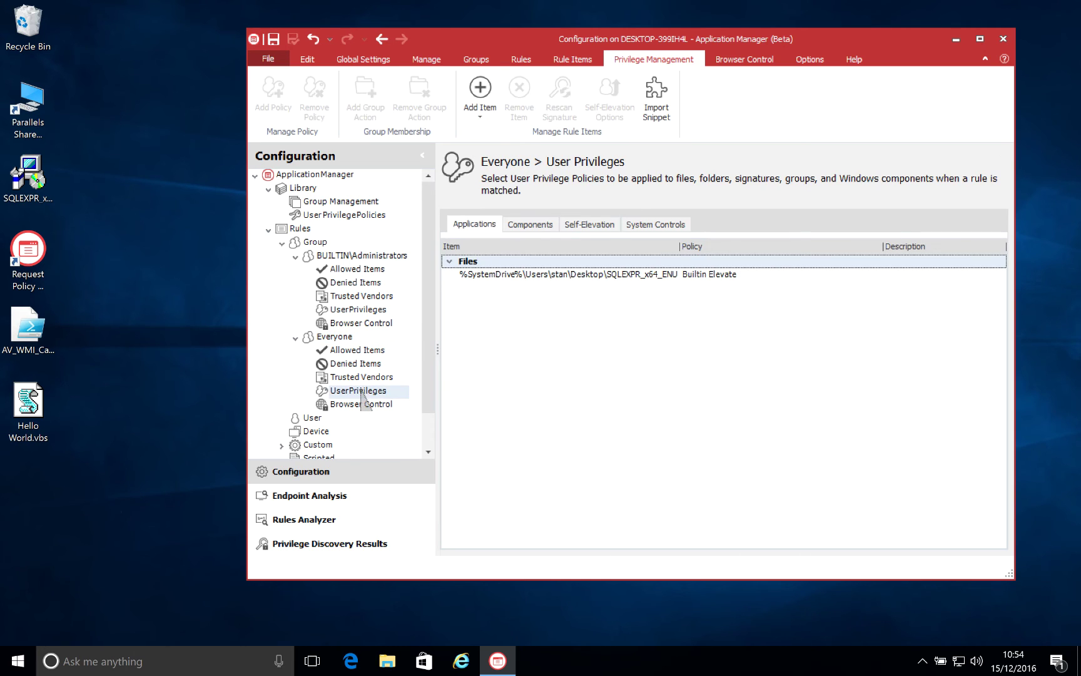
{"action": "left_click", "coordinate": [652, 227]}
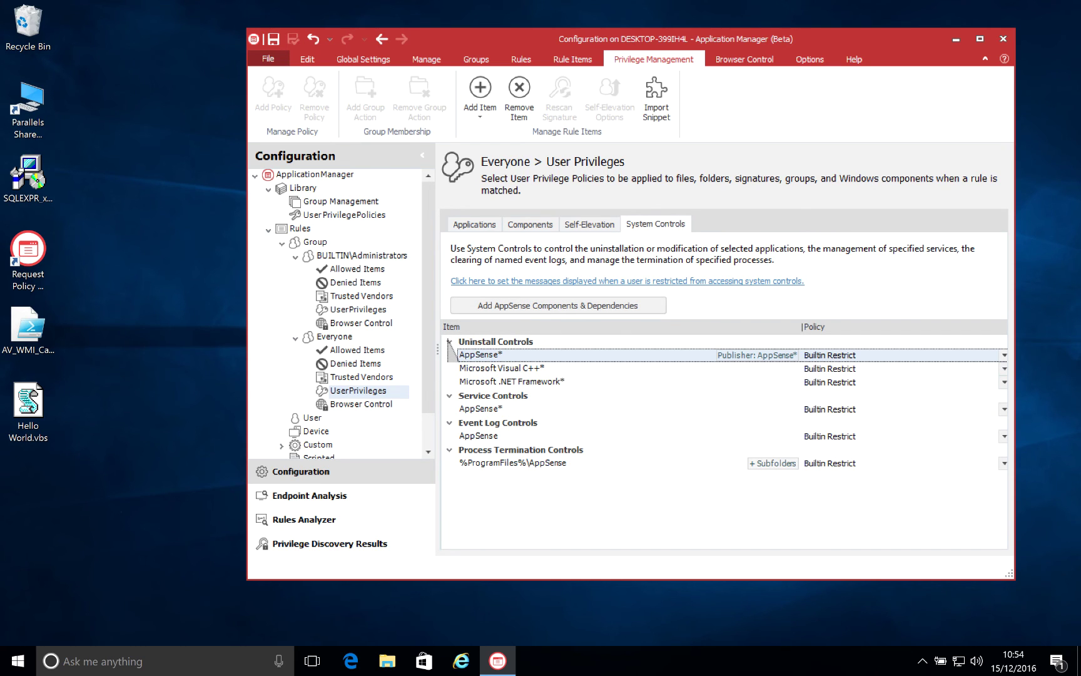
{"action": "left_click", "coordinate": [448, 341]}
{"action": "left_click", "coordinate": [449, 355]}
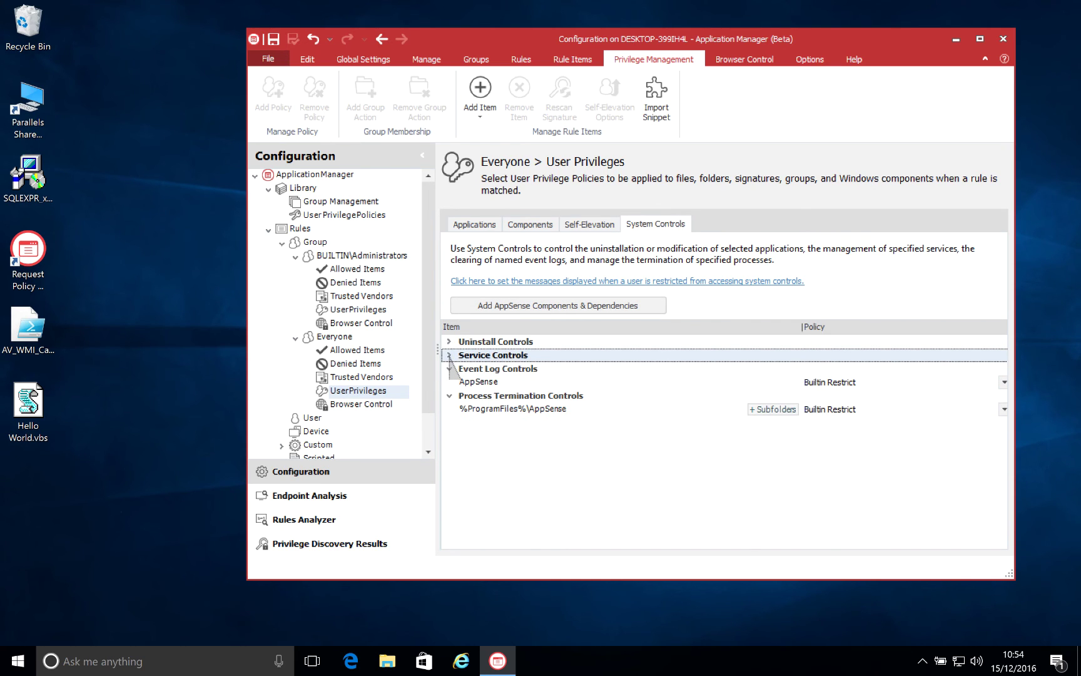
{"action": "left_click", "coordinate": [449, 369]}
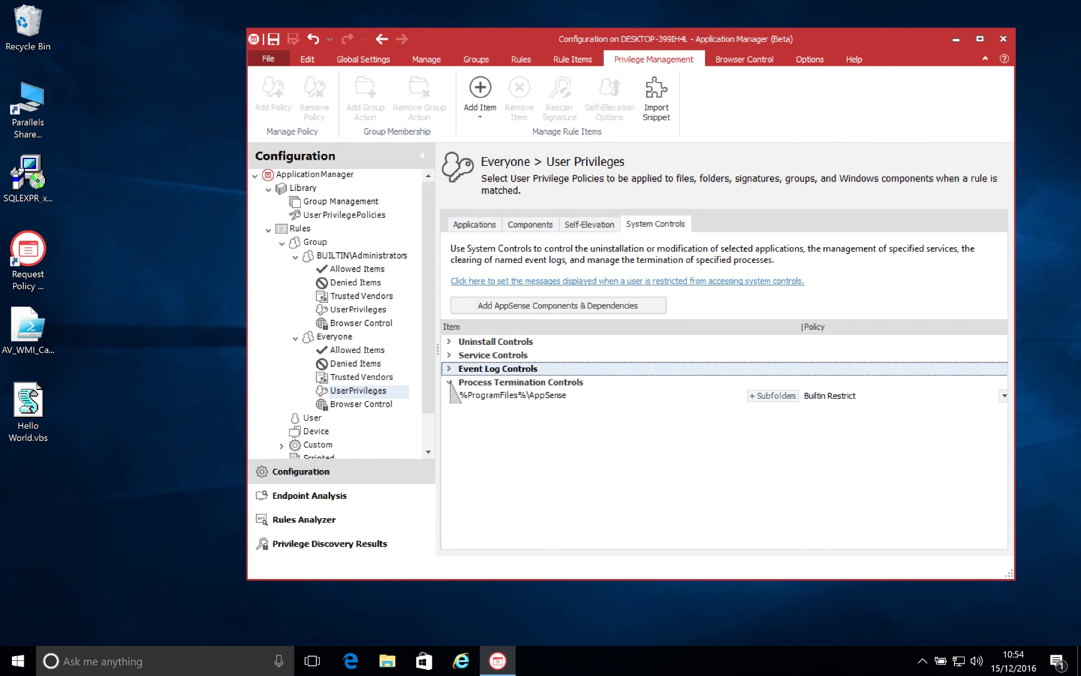
Open Task Manager's Details list sorted by Username in reverse order
{"action": "right_click", "coordinate": [614, 658]}
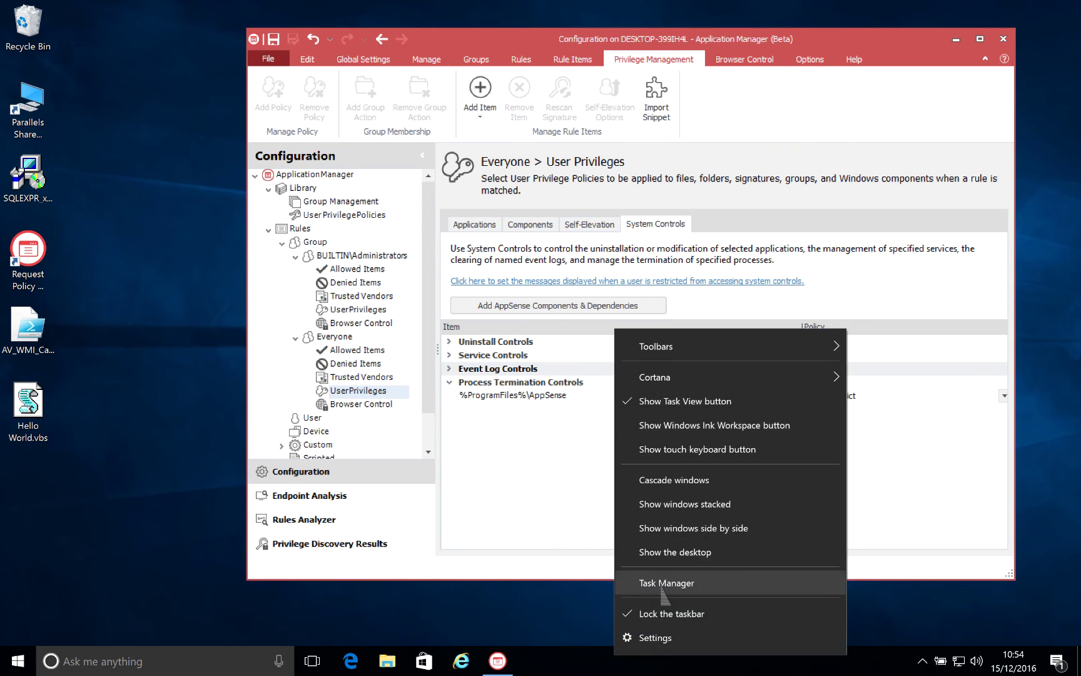
{"action": "left_click", "coordinate": [632, 582]}
{"action": "left_click", "coordinate": [386, 177]}
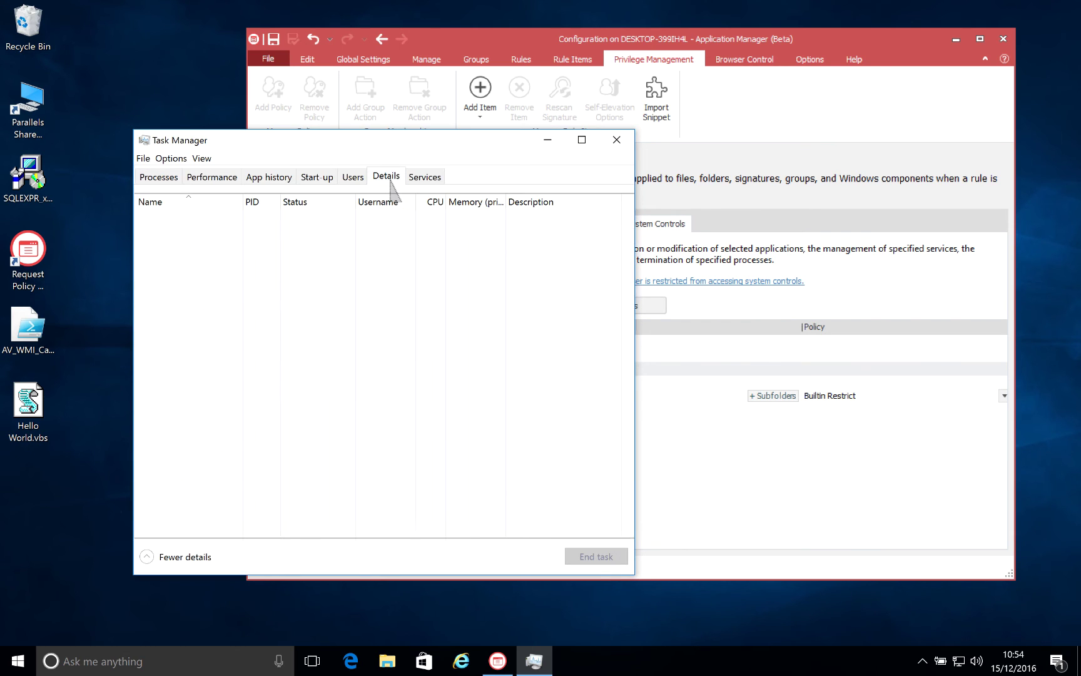
{"action": "left_click", "coordinate": [370, 203]}
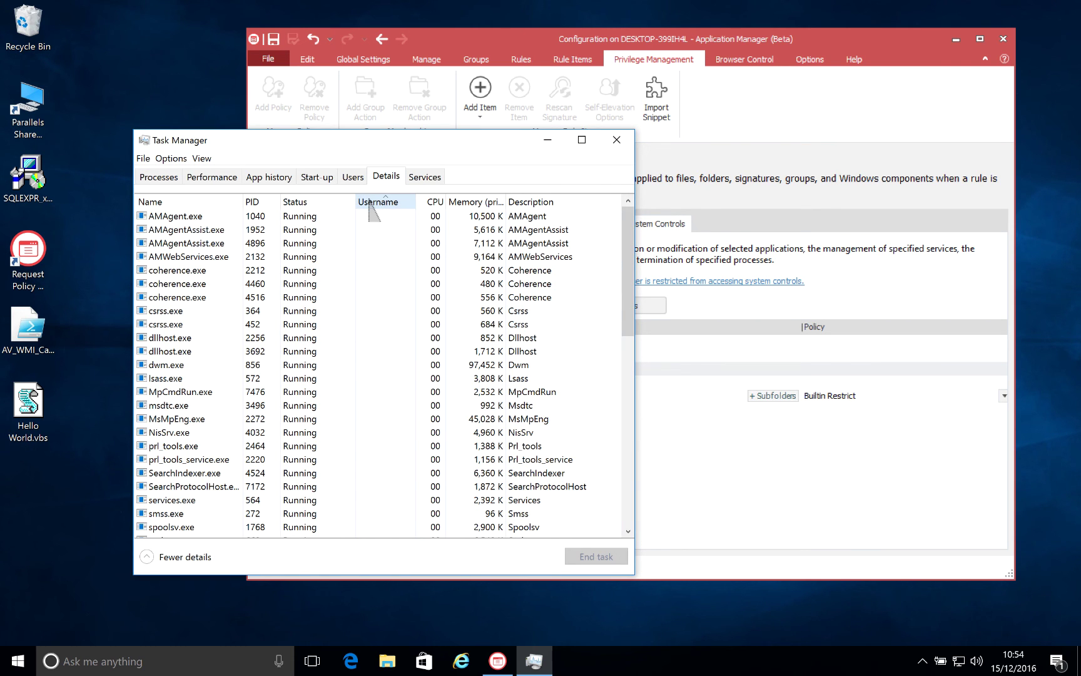
{"action": "left_click", "coordinate": [370, 204]}
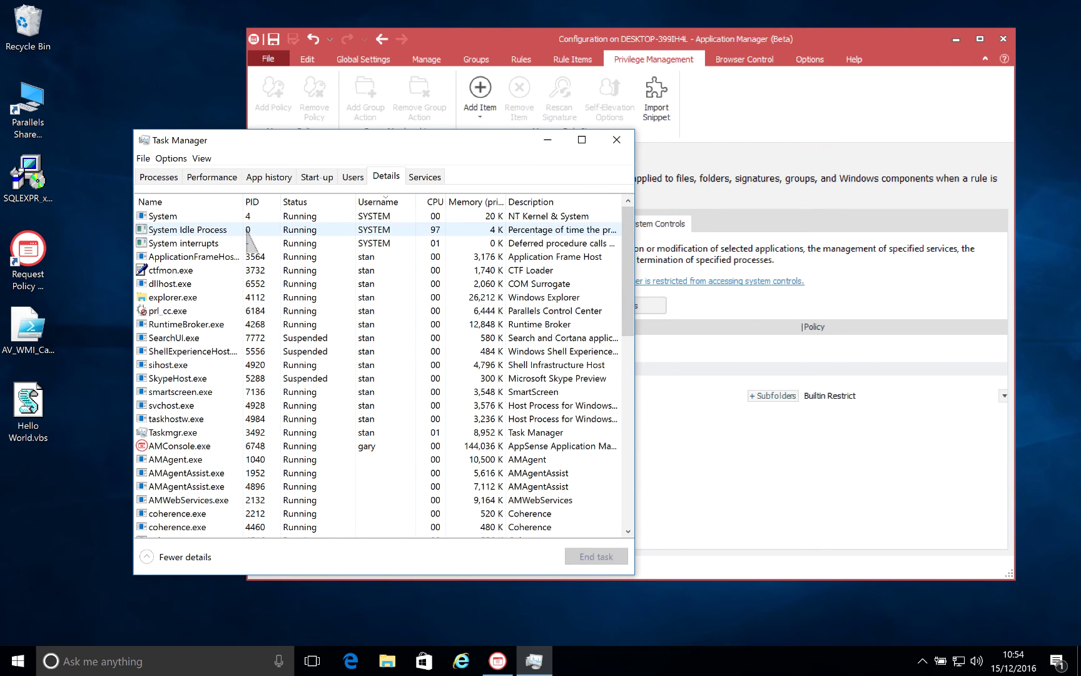
Try ending AMConsole.exe, dismiss the Access denied error, and return to Application Manager
{"action": "left_click", "coordinate": [234, 446]}
{"action": "left_click", "coordinate": [595, 556]}
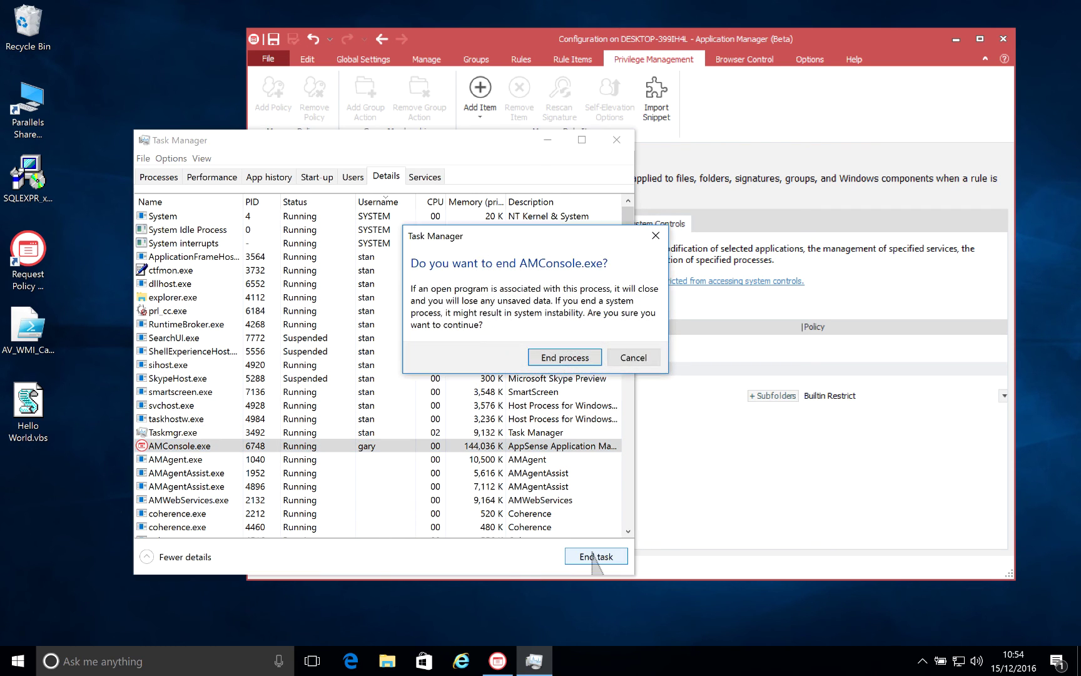
{"action": "left_click", "coordinate": [573, 359]}
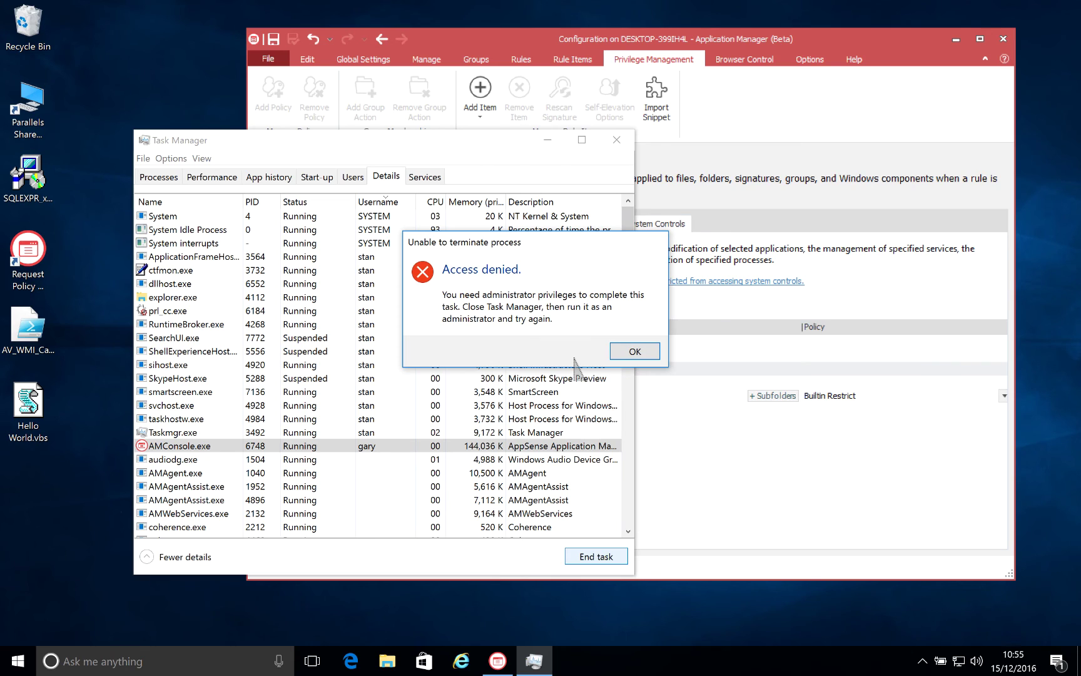
{"action": "left_click", "coordinate": [634, 352]}
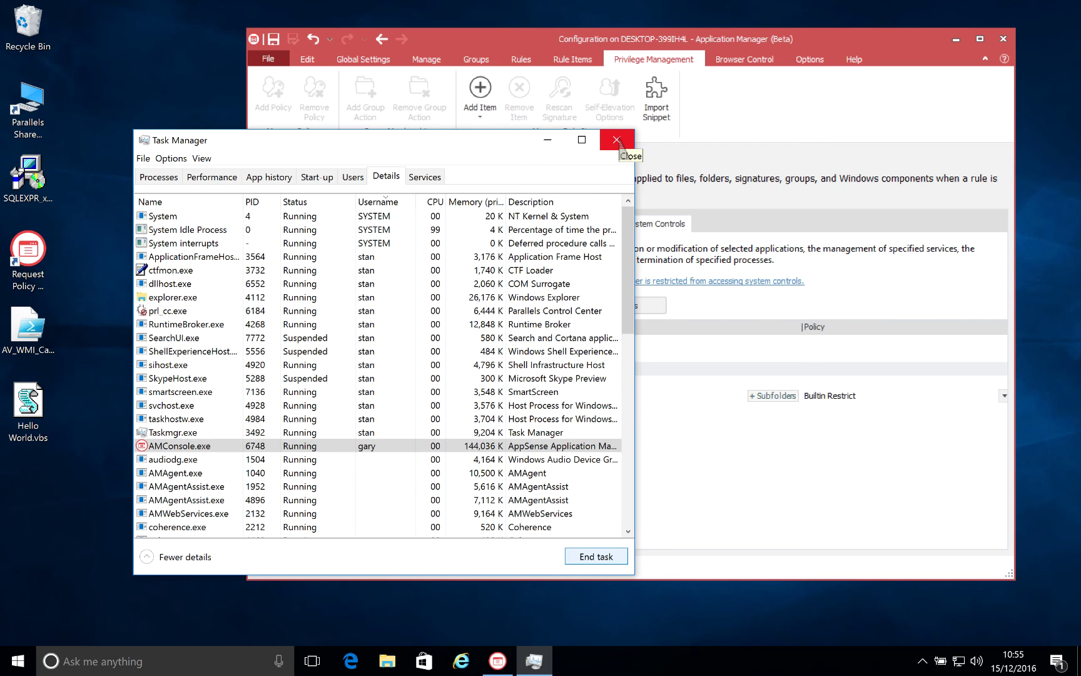
{"action": "left_click", "coordinate": [769, 102]}
Start a file-based Process Termination Control item and browse to C:\Program Files\AppSense\Application Manager\Console
{"action": "right_click", "coordinate": [492, 469]}
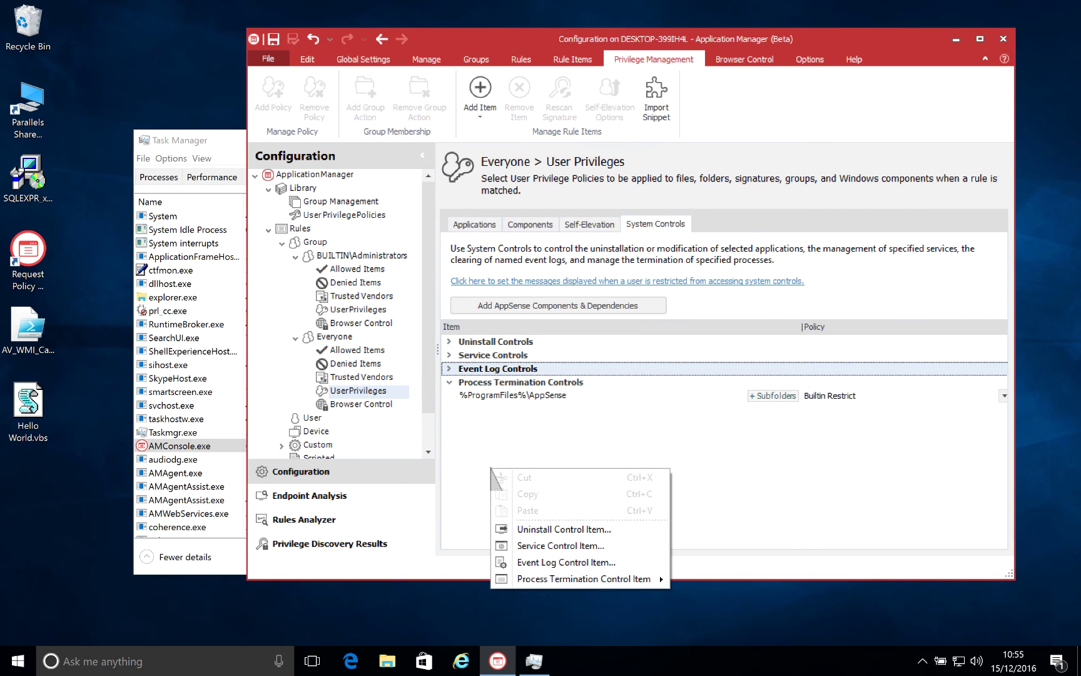
{"action": "mouse_move", "coordinate": [629, 579]}
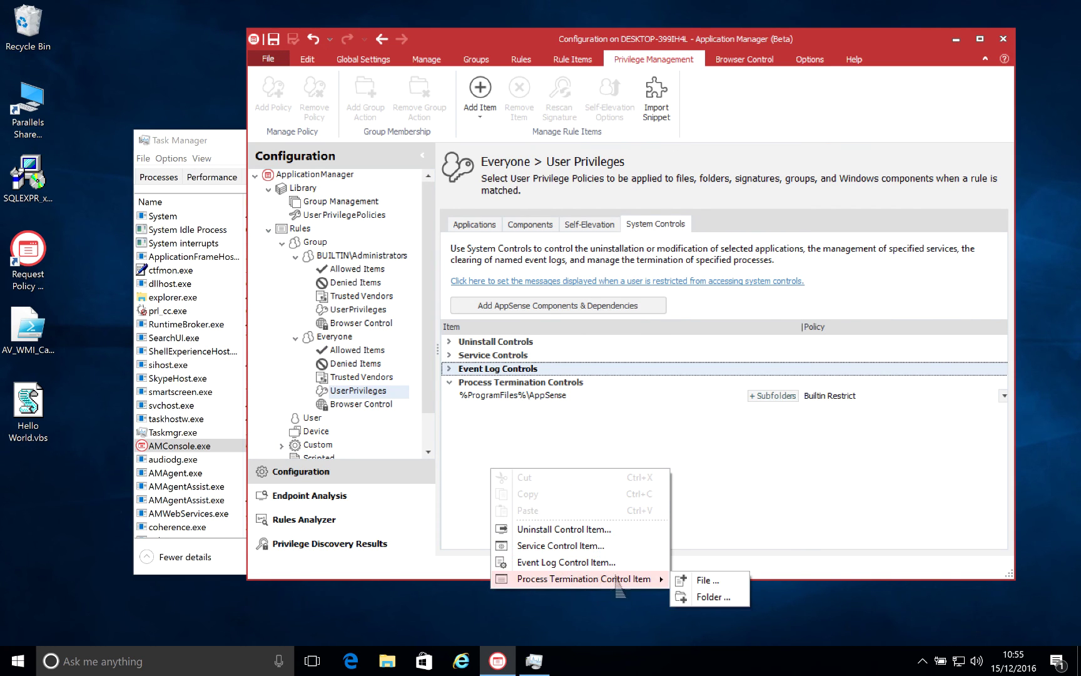
{"action": "left_click", "coordinate": [708, 582]}
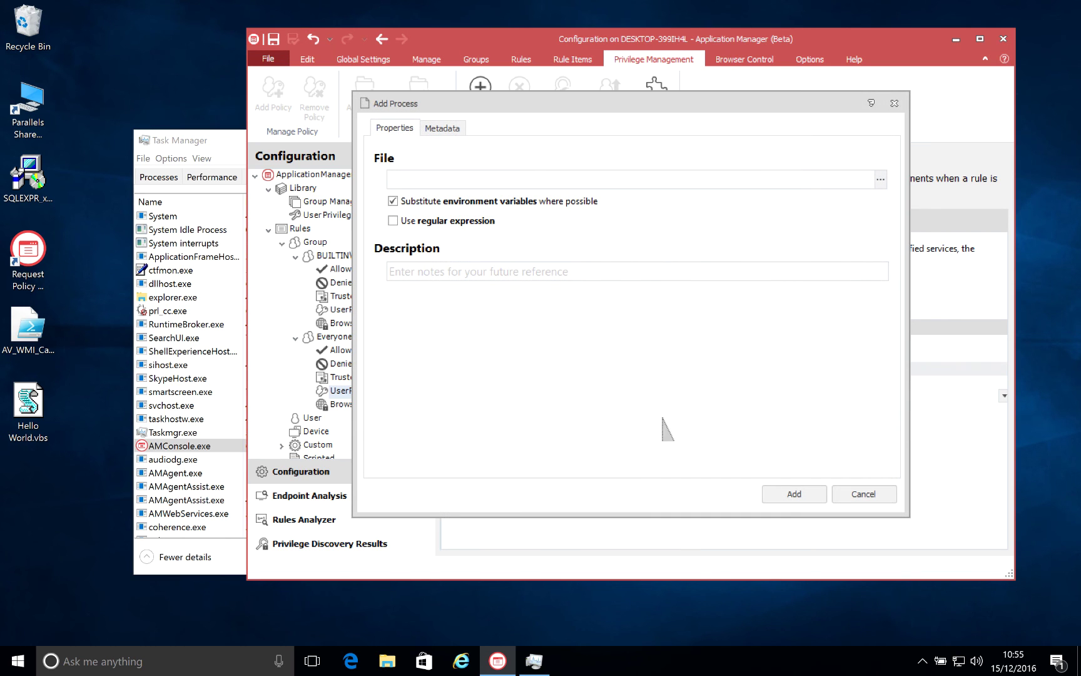
{"action": "left_click", "coordinate": [881, 181]}
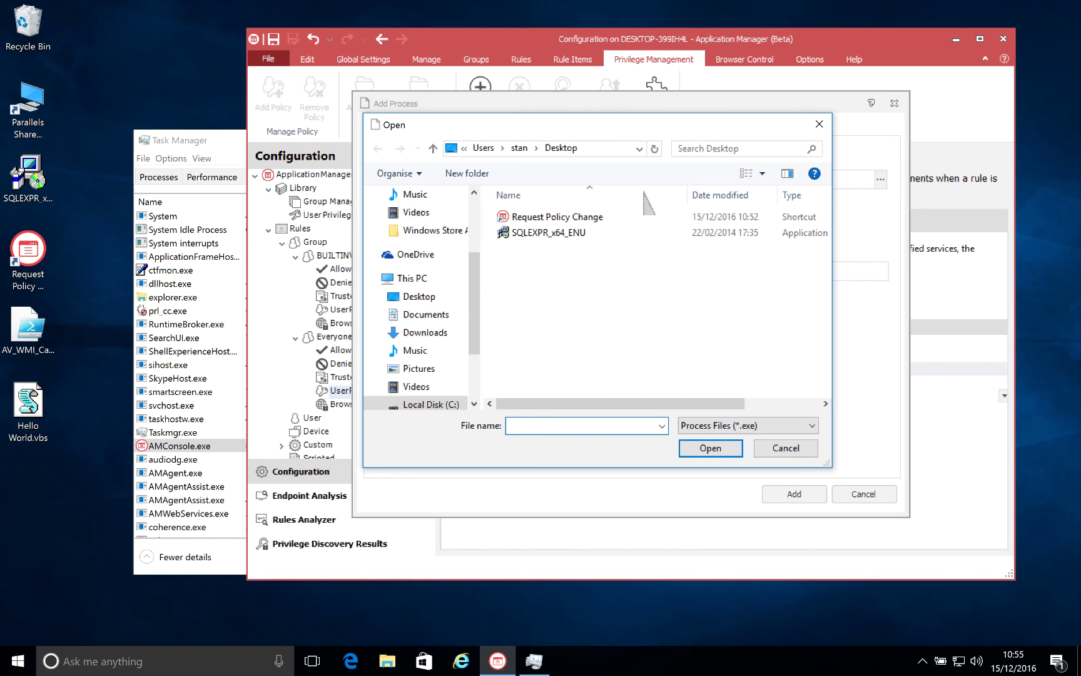
{"action": "left_click", "coordinate": [432, 404]}
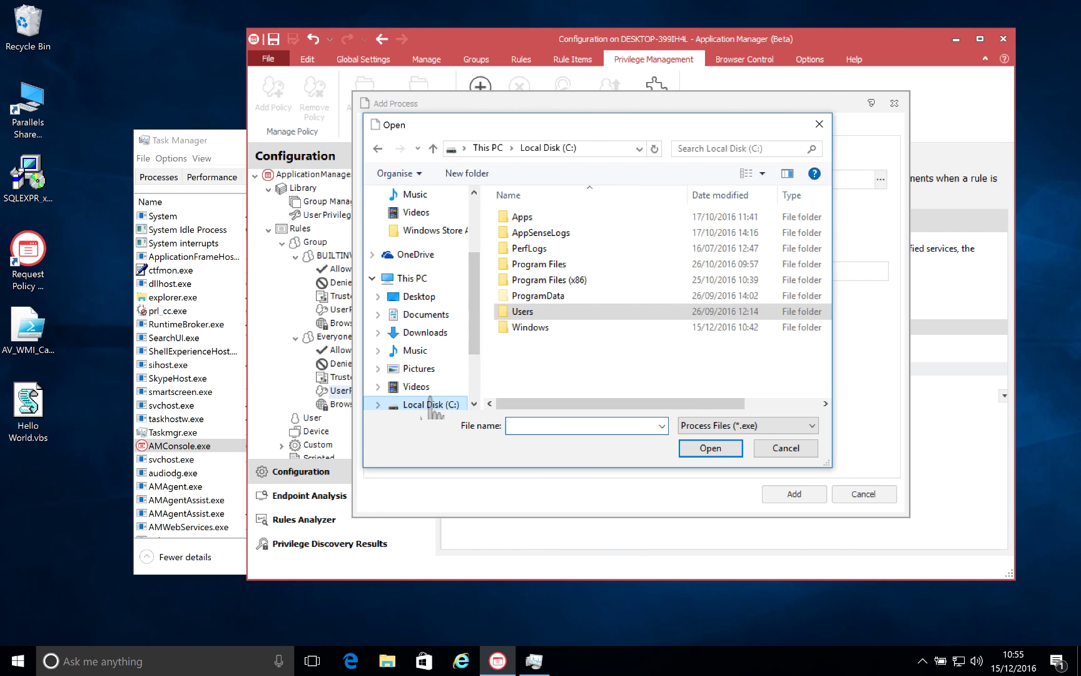
{"action": "double_click", "coordinate": [536, 264]}
{"action": "double_click", "coordinate": [536, 217]}
{"action": "double_click", "coordinate": [535, 218]}
{"action": "left_click", "coordinate": [541, 250]}
{"action": "double_click", "coordinate": [542, 250]}
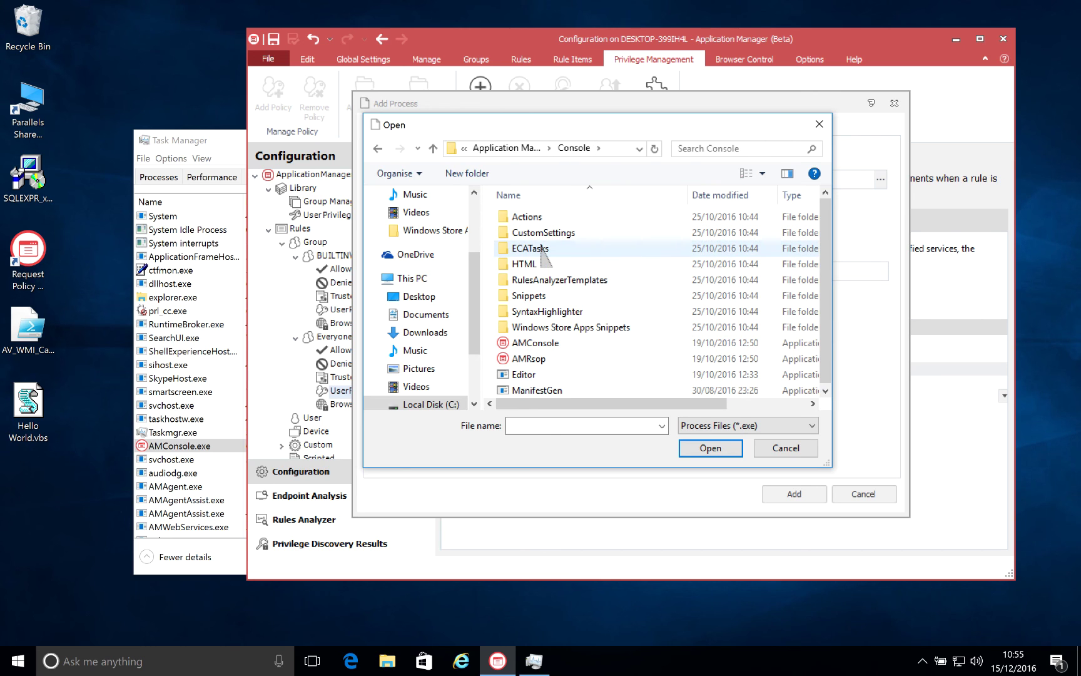
Choose AMConsole.exe, check its version metadata, and add it to Process Termination Controls
{"action": "left_click", "coordinate": [536, 343]}
{"action": "left_click", "coordinate": [701, 446]}
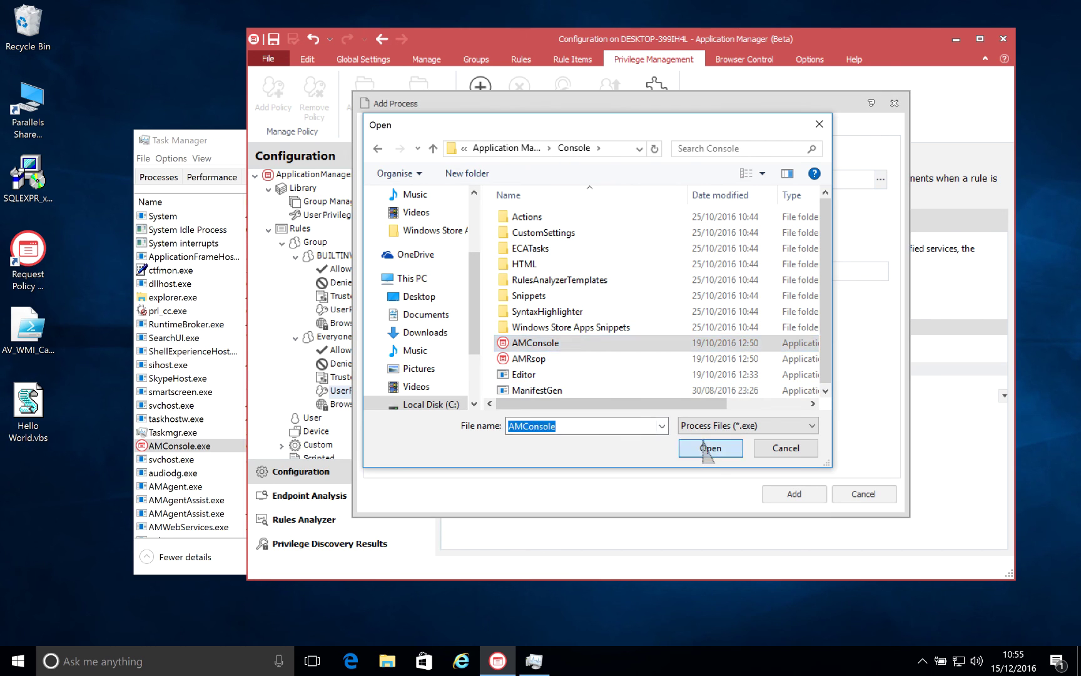
{"action": "left_click", "coordinate": [459, 127]}
{"action": "left_click", "coordinate": [393, 129]}
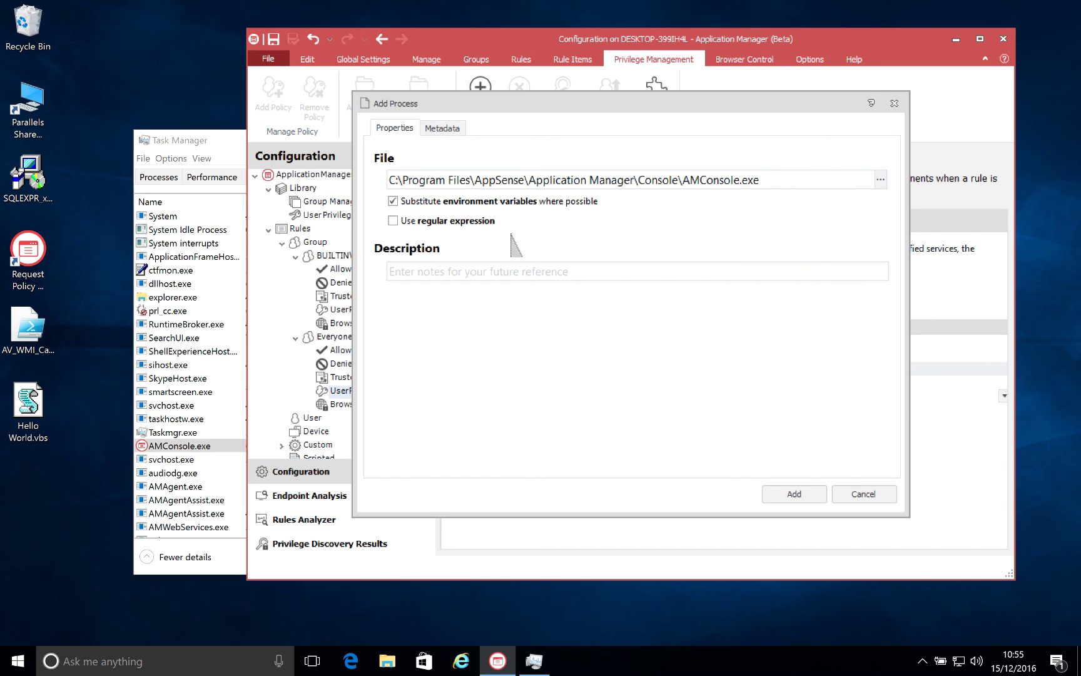
{"action": "left_click", "coordinate": [797, 494]}
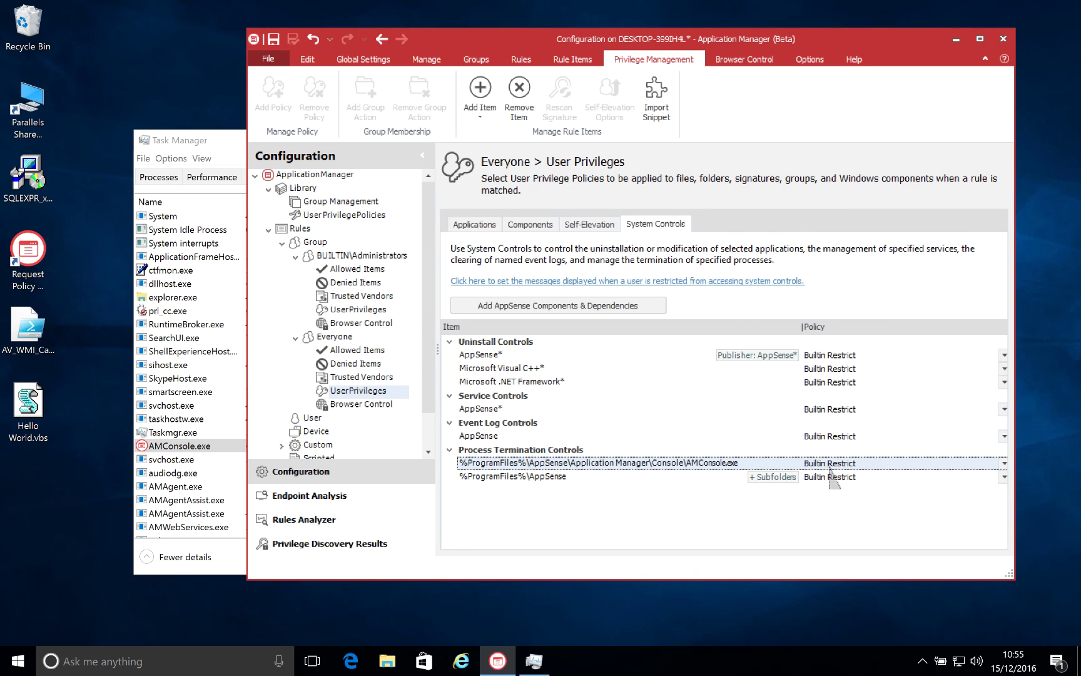
Set both the AppSense folder and AMConsole.exe entries to User's default permissions and save
{"action": "left_click", "coordinate": [849, 477]}
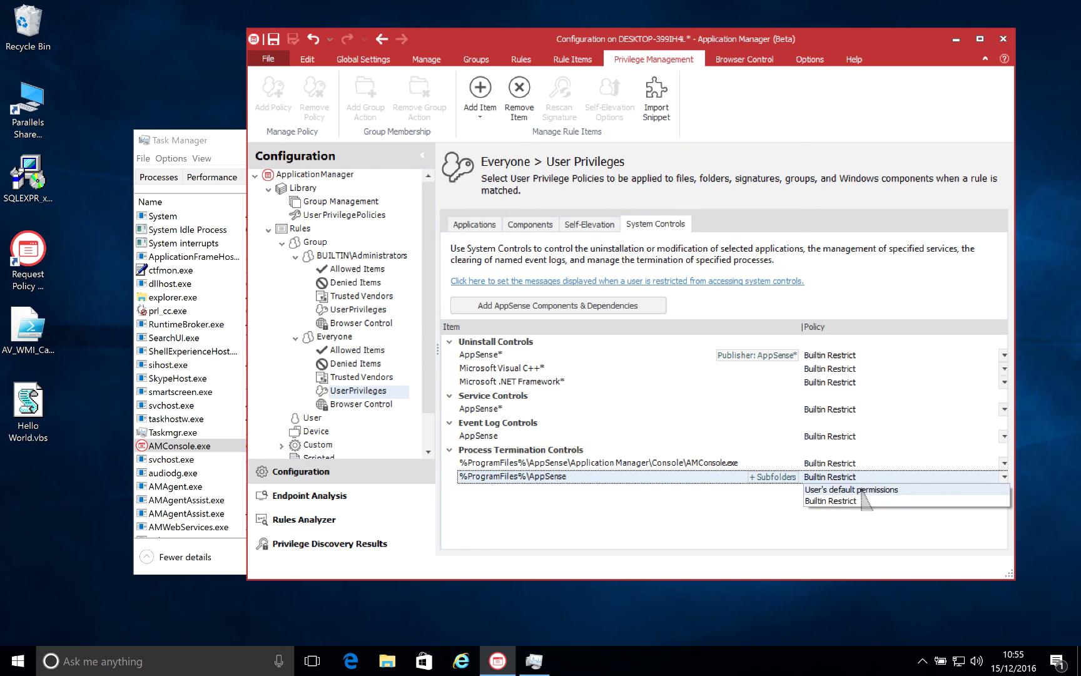
{"action": "left_click", "coordinate": [860, 491]}
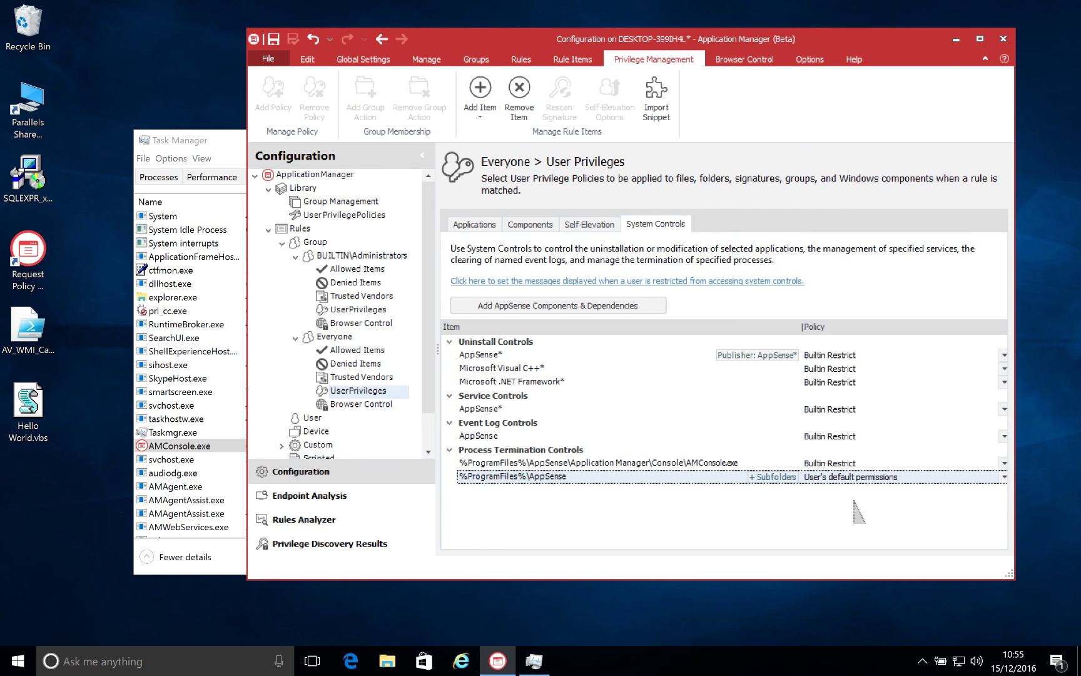
{"action": "left_click", "coordinate": [841, 464]}
{"action": "left_click", "coordinate": [851, 476]}
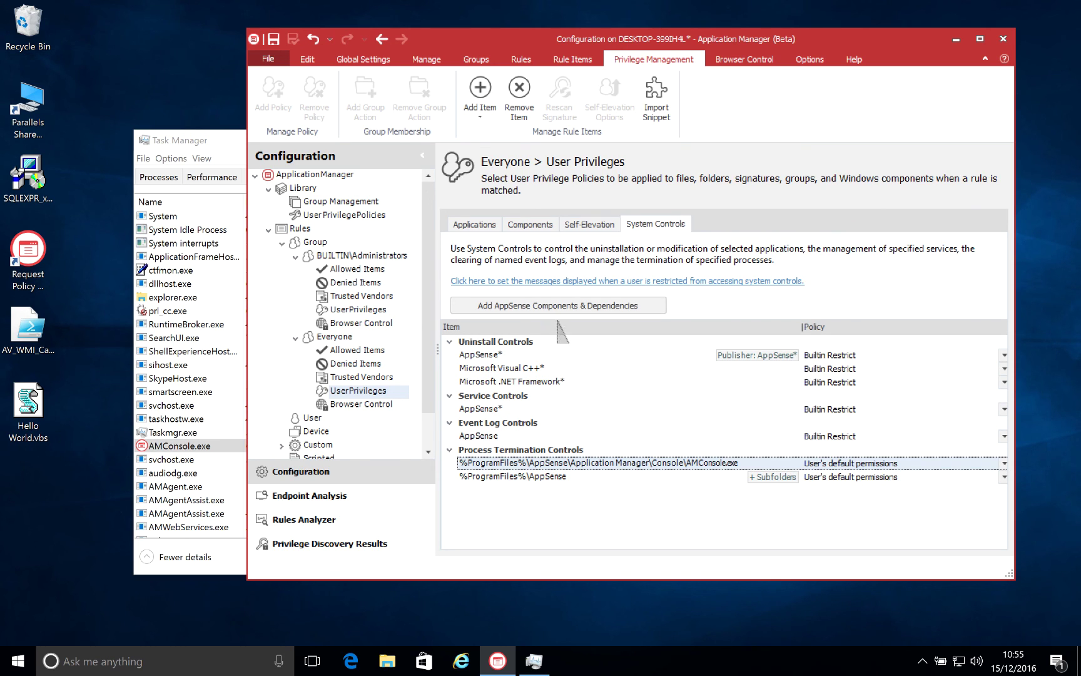
{"action": "left_click", "coordinate": [276, 39]}
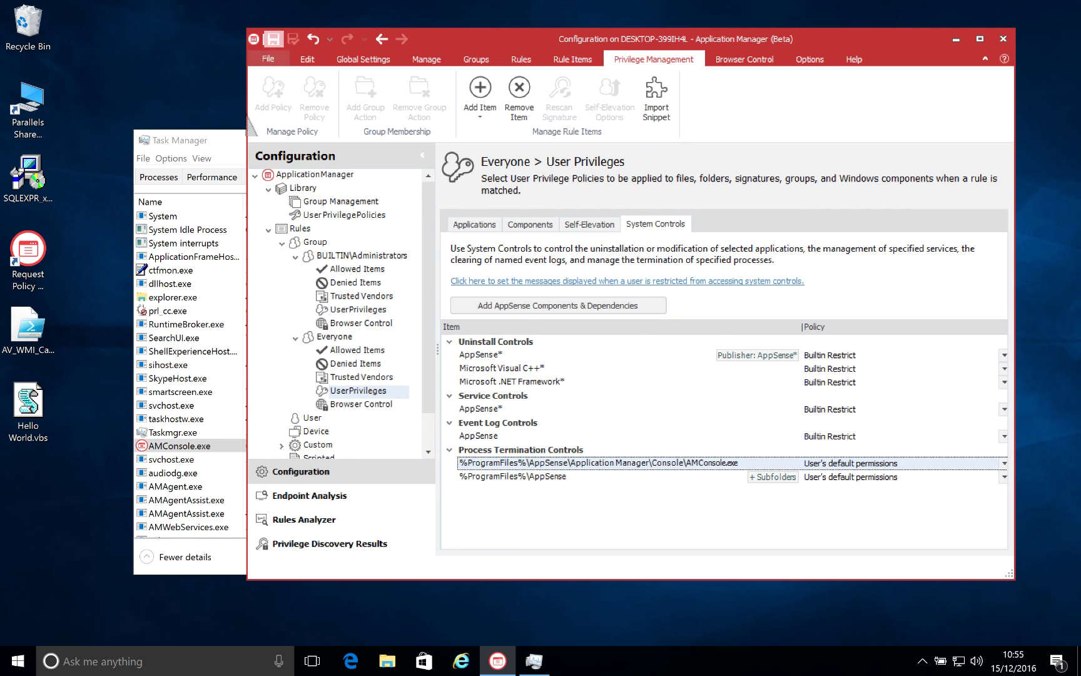
{"action": "left_click", "coordinate": [240, 140]}
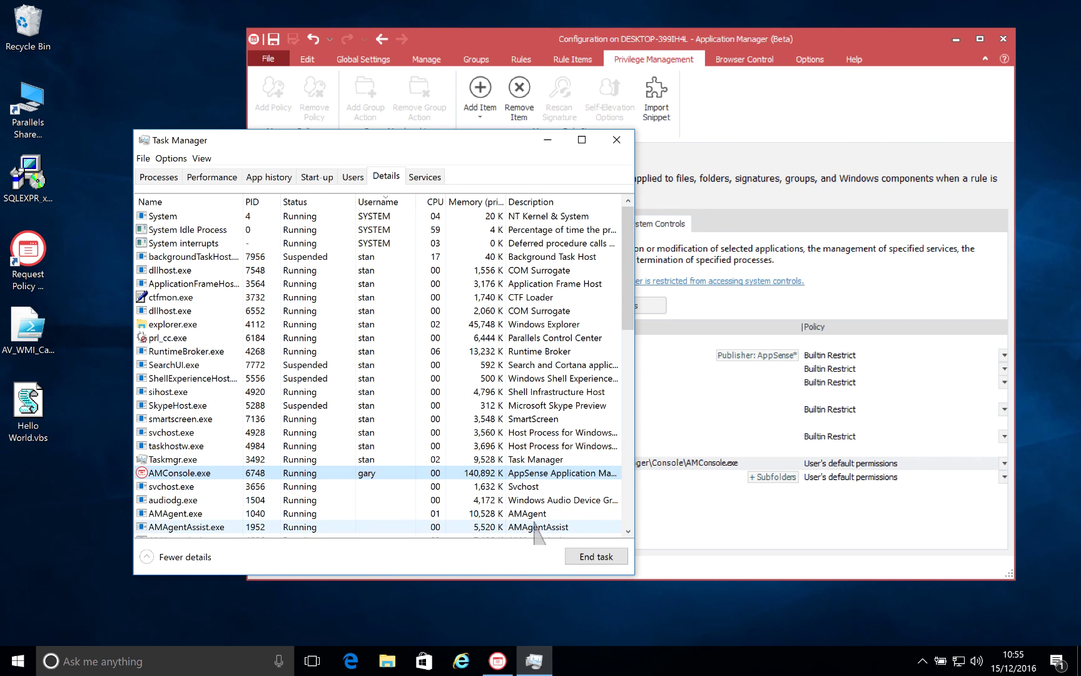
End the AMConsole.exe process from Task Manager, this time successfully
{"action": "left_click", "coordinate": [594, 556]}
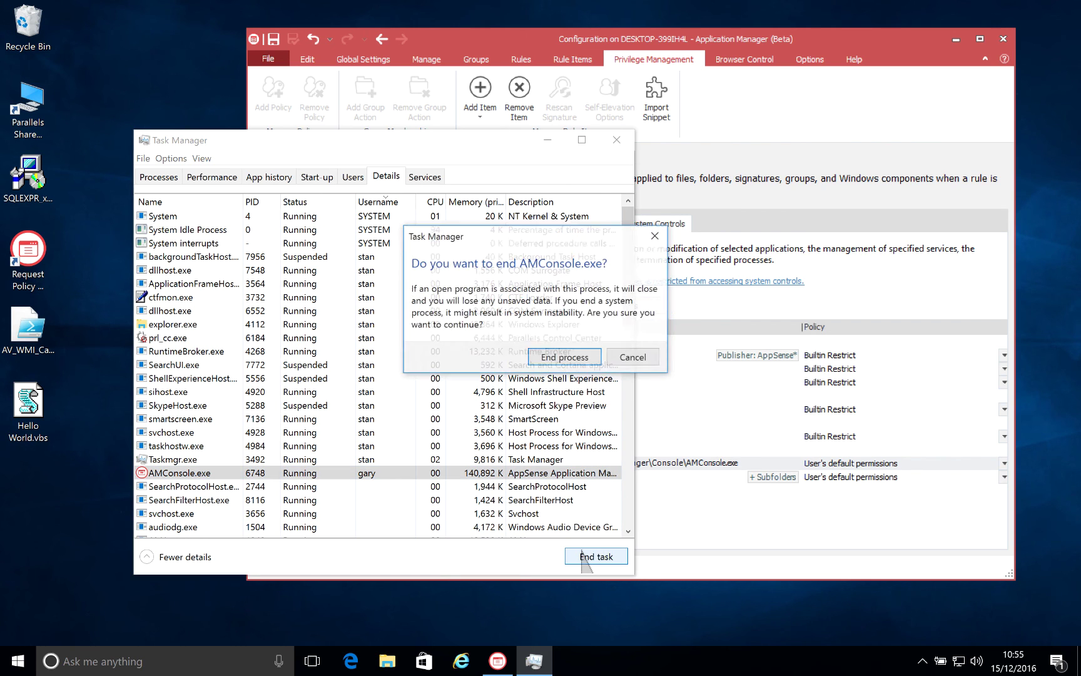
{"action": "left_click", "coordinate": [565, 357]}
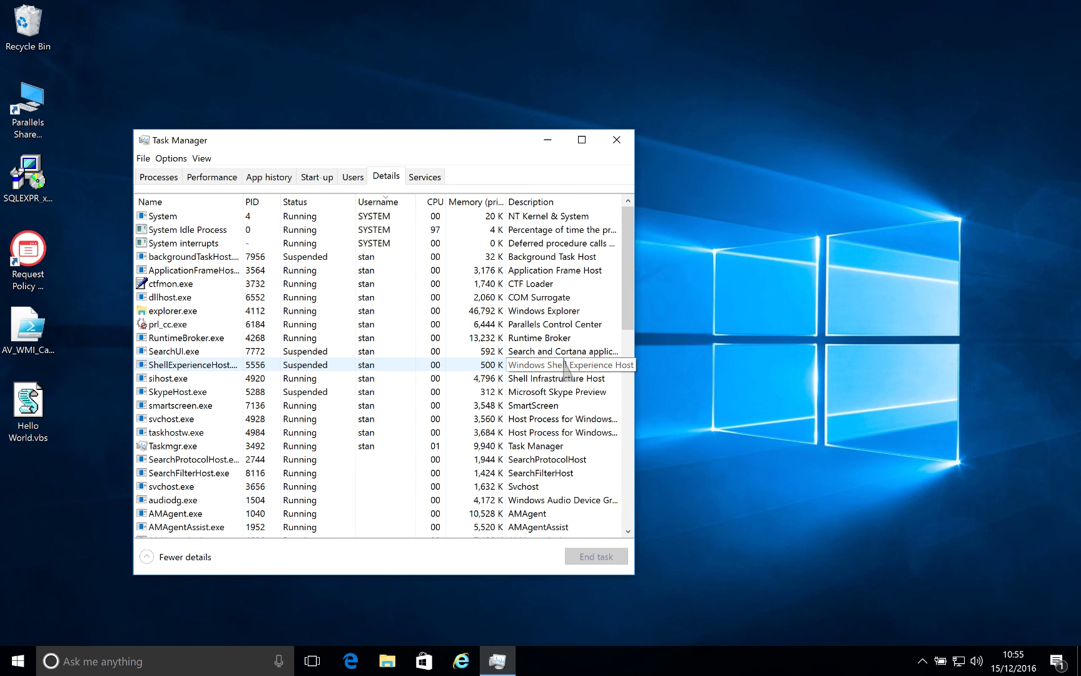